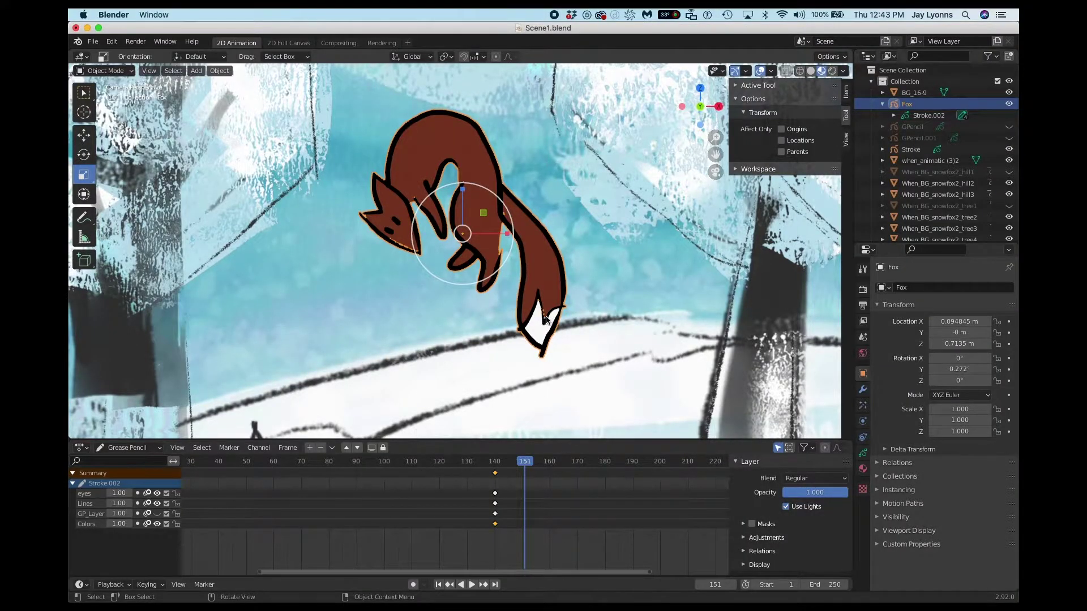
Switch the Dope Sheet between Grease Pencil and Dope Sheet modes repeatedly, ending in Dope Sheet
left_click(130, 448)
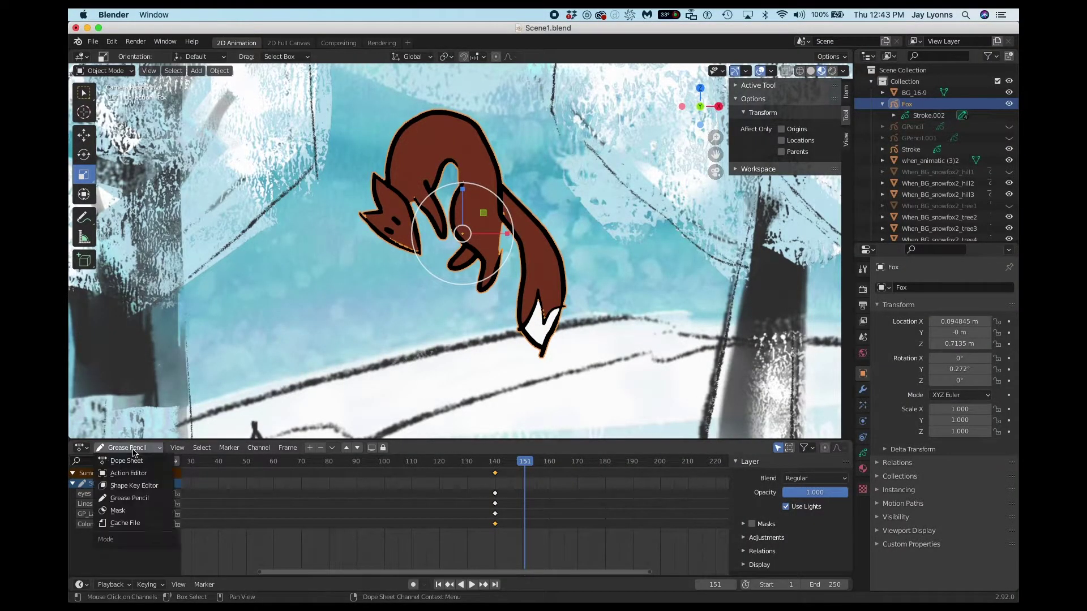
left_click(134, 462)
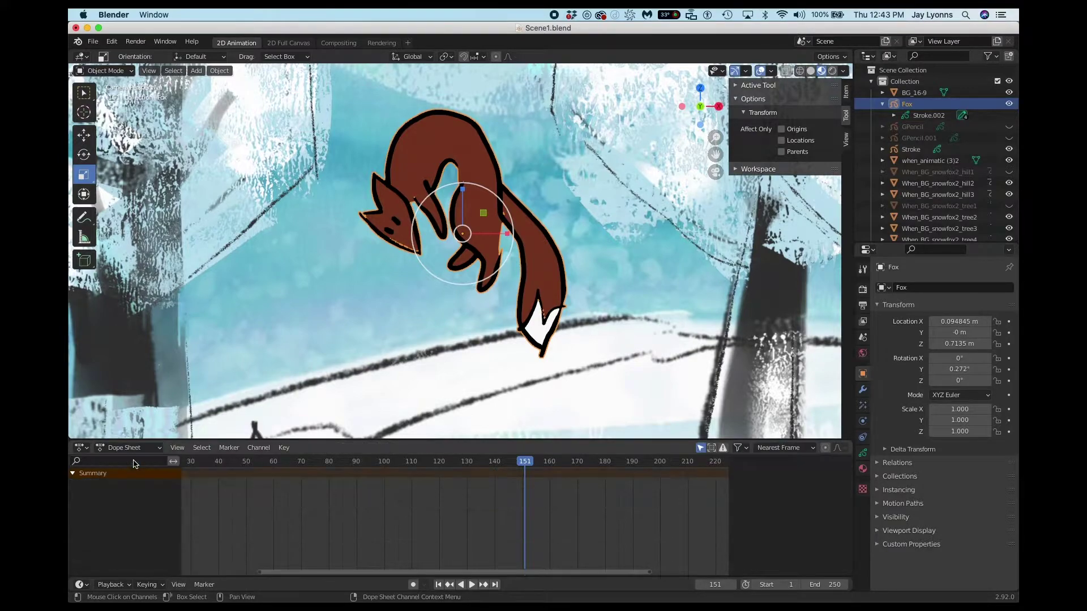
left_click(127, 448)
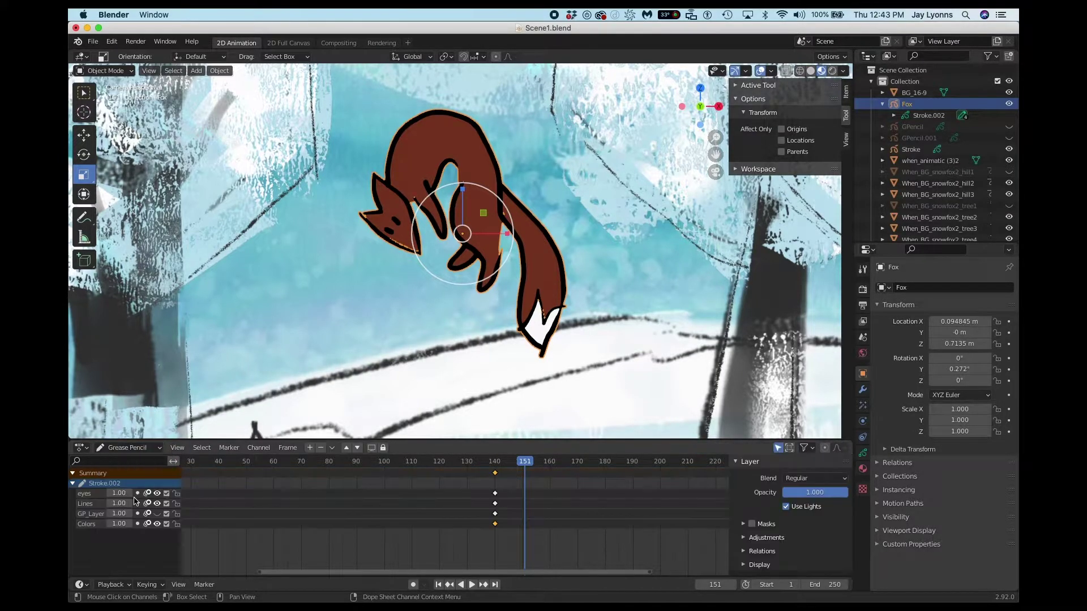
left_click(136, 498)
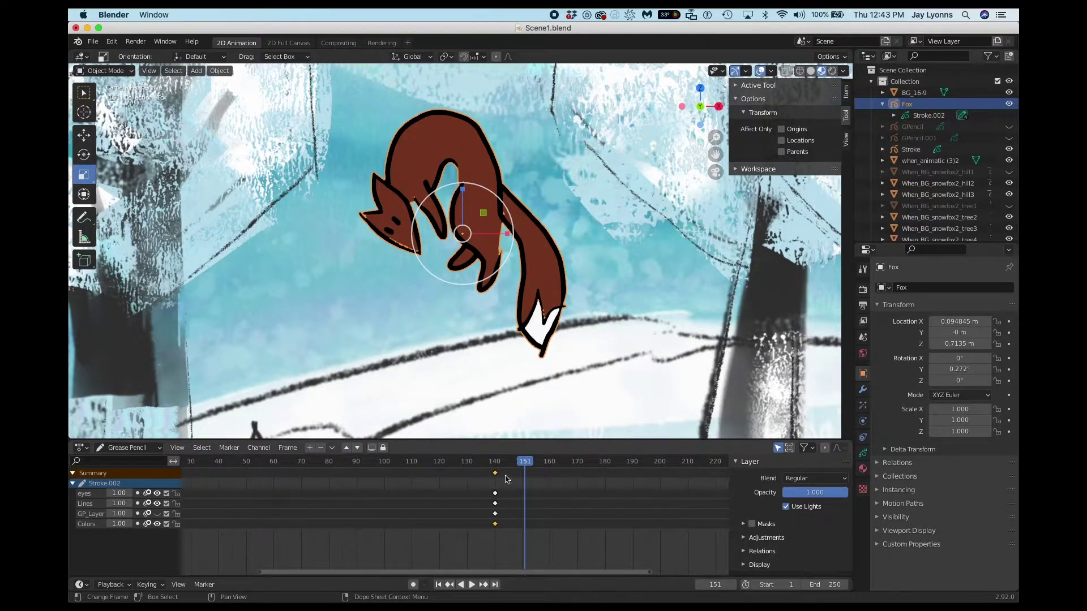
left_click(134, 448)
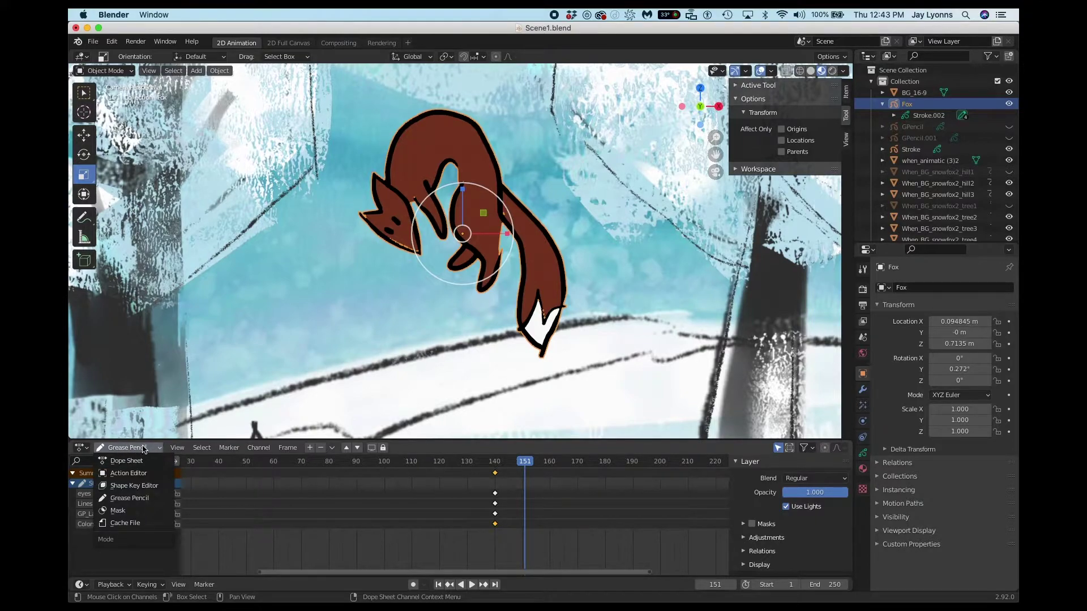
left_click(132, 462)
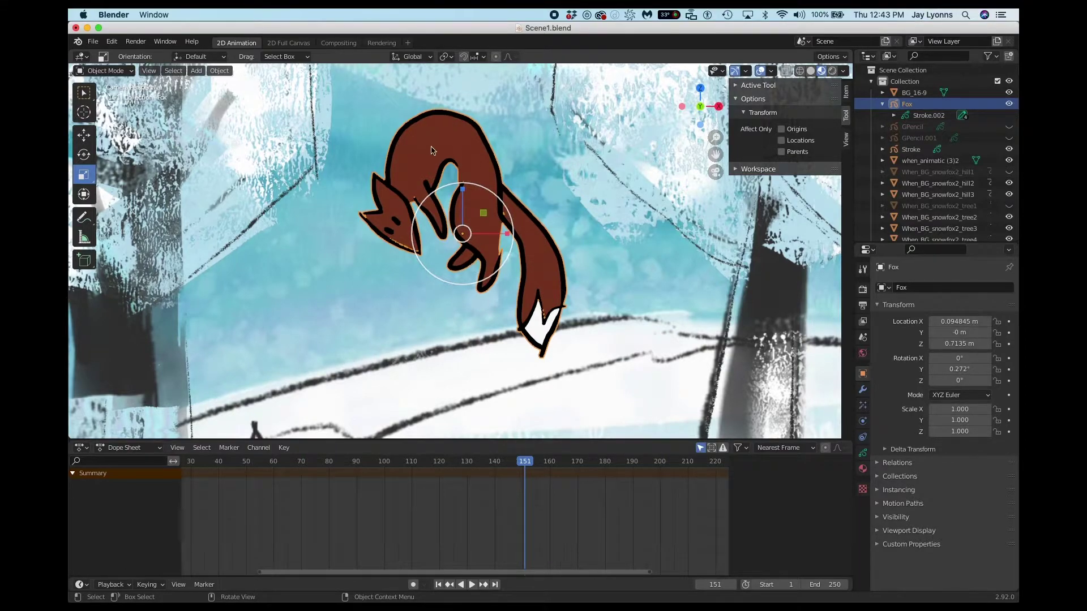
left_click(128, 448)
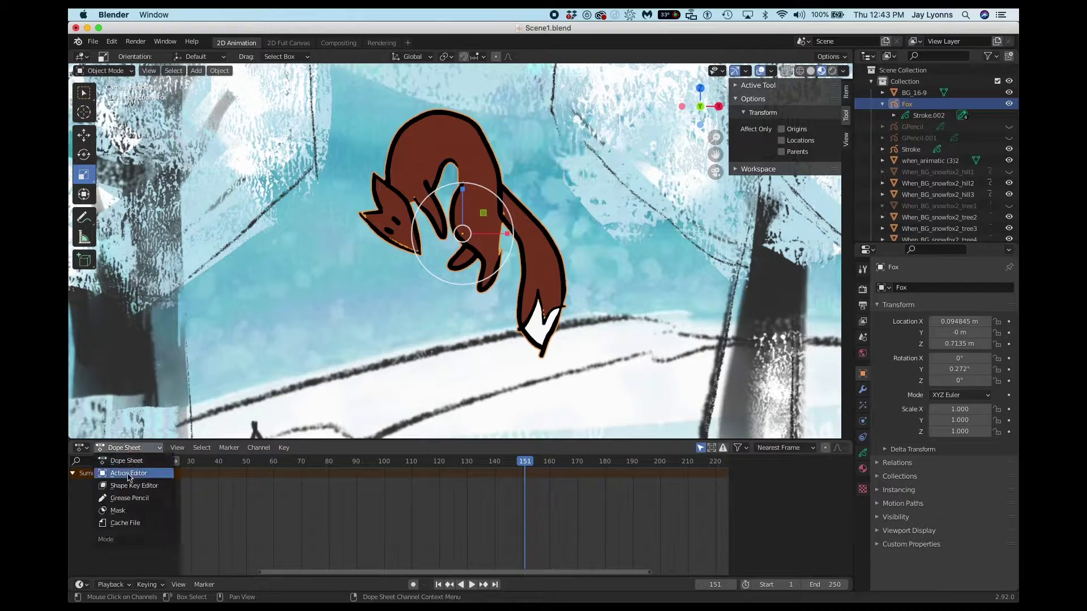
left_click(130, 499)
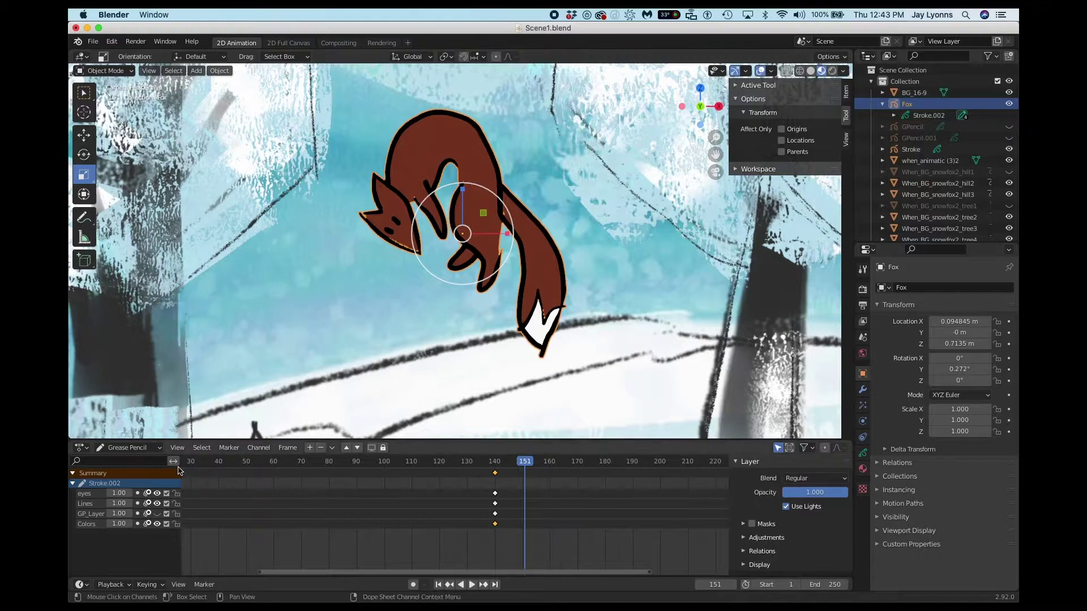
left_click(129, 448)
left_click(127, 461)
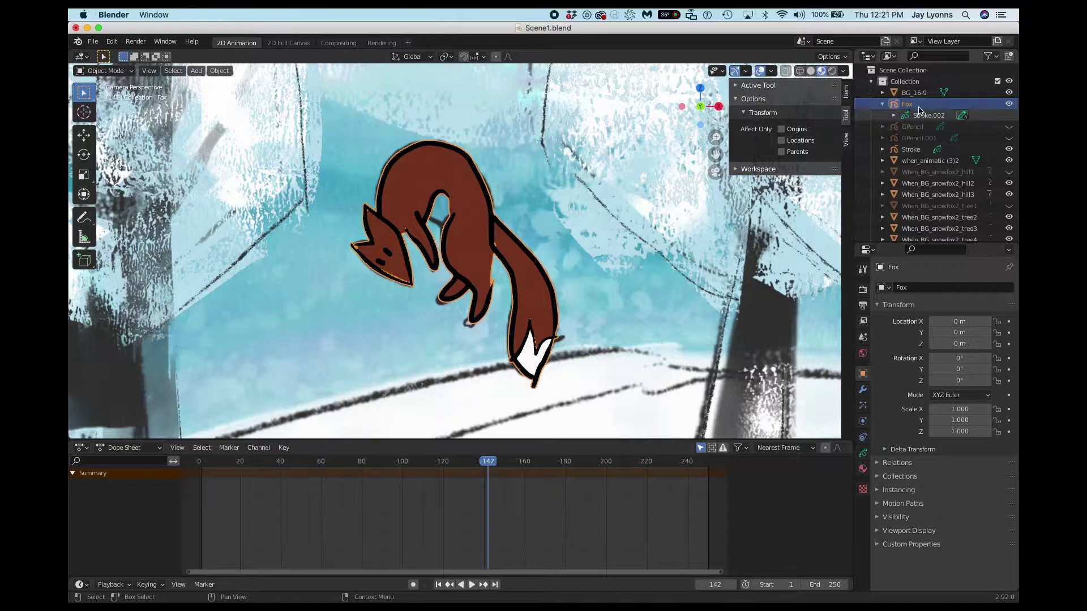
Key the Fox's location, rotation and scale at frame 140, then play the animation
key("Down")
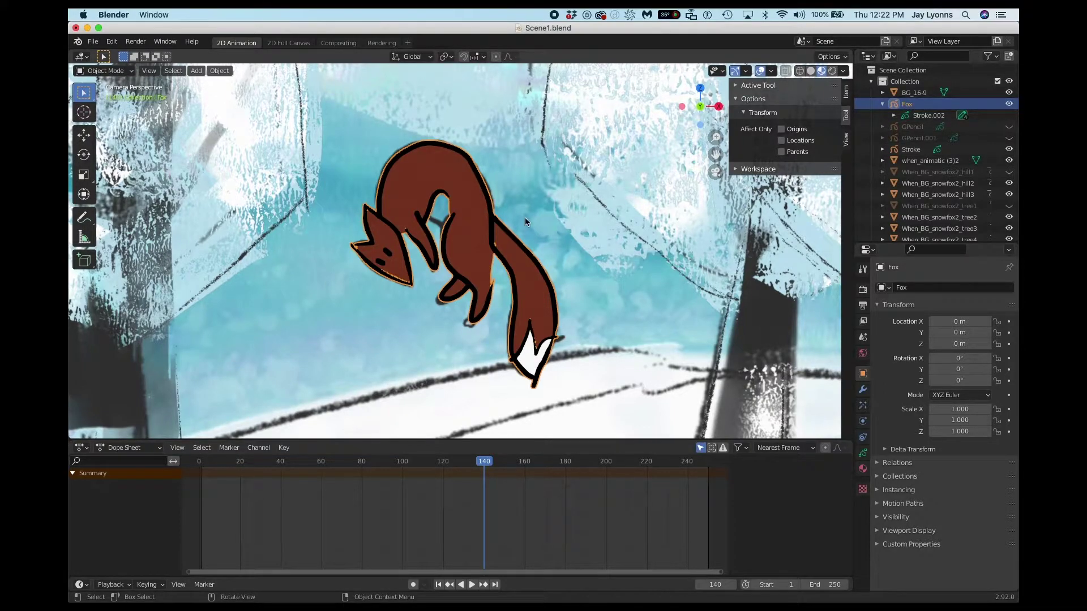
key("i")
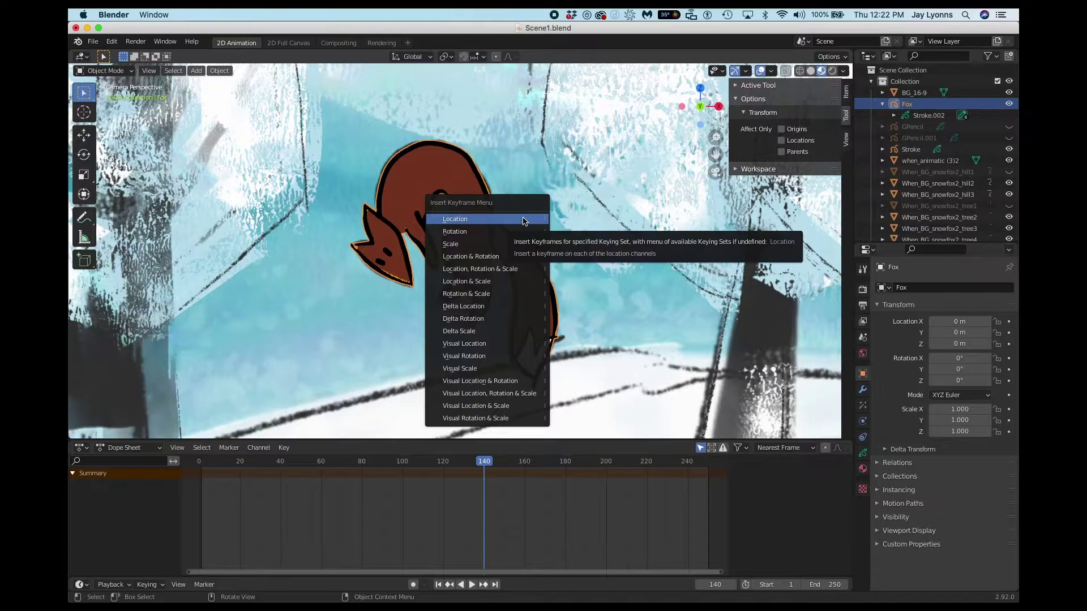
left_click(492, 272)
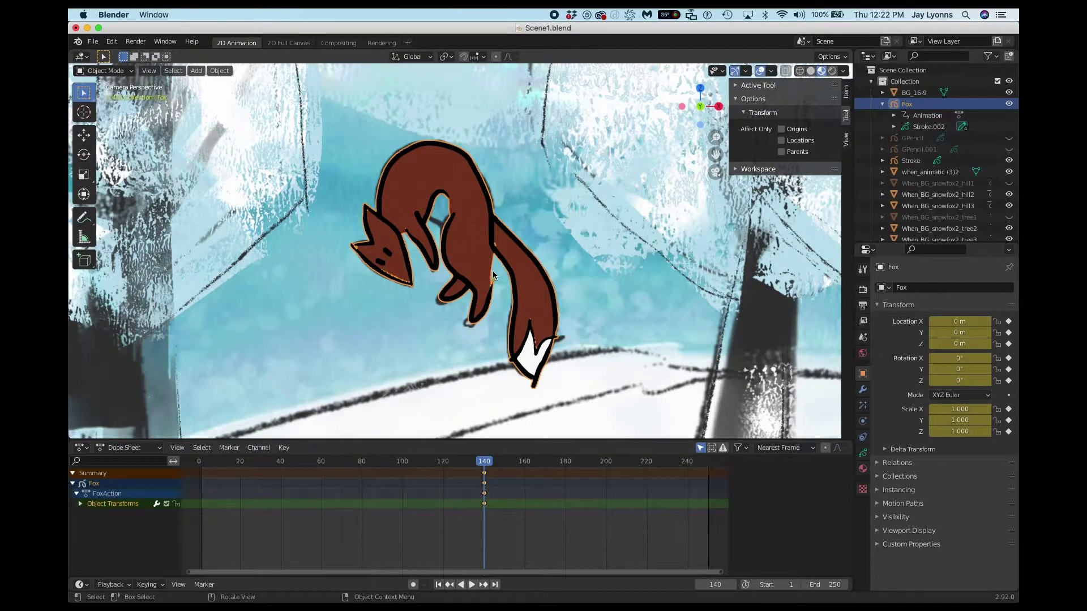
left_click(484, 473)
key("space")
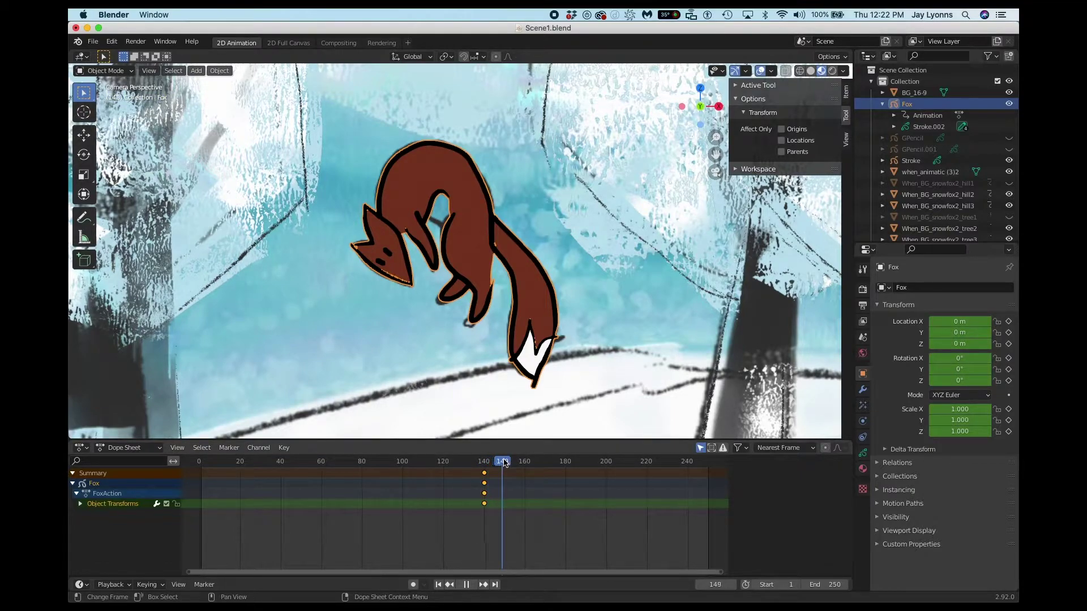
At frame 150, raise the fox slightly and tilt it 0.272°
key("space")
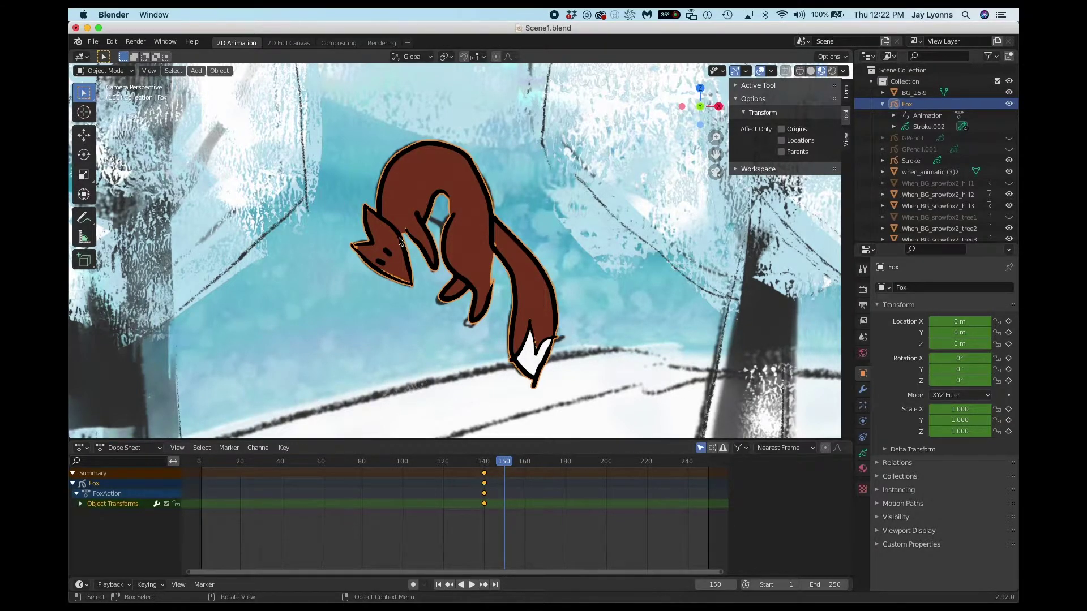
key("g")
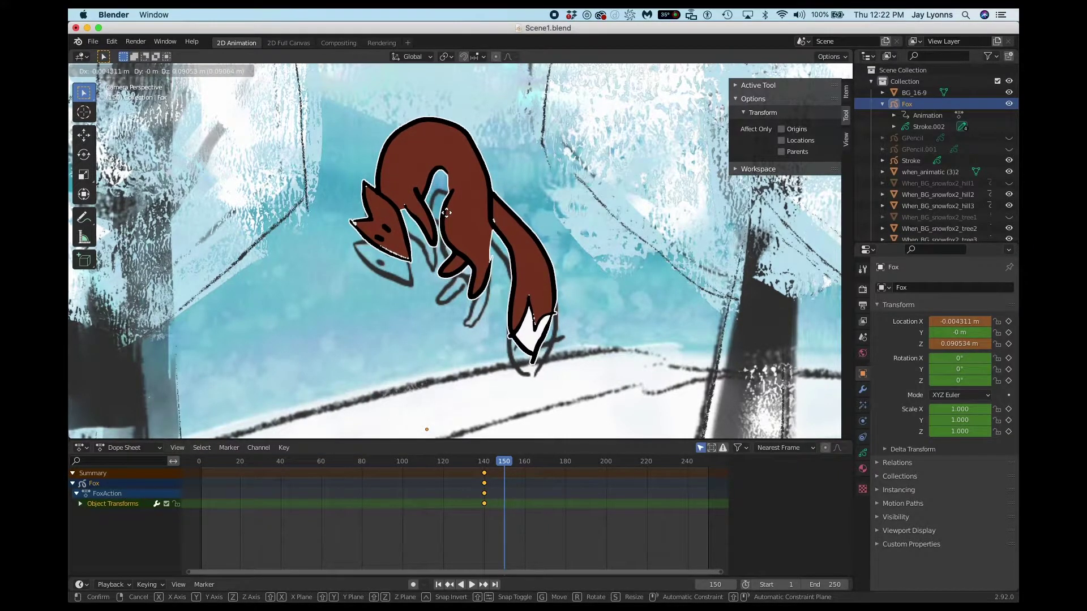
left_click(447, 212)
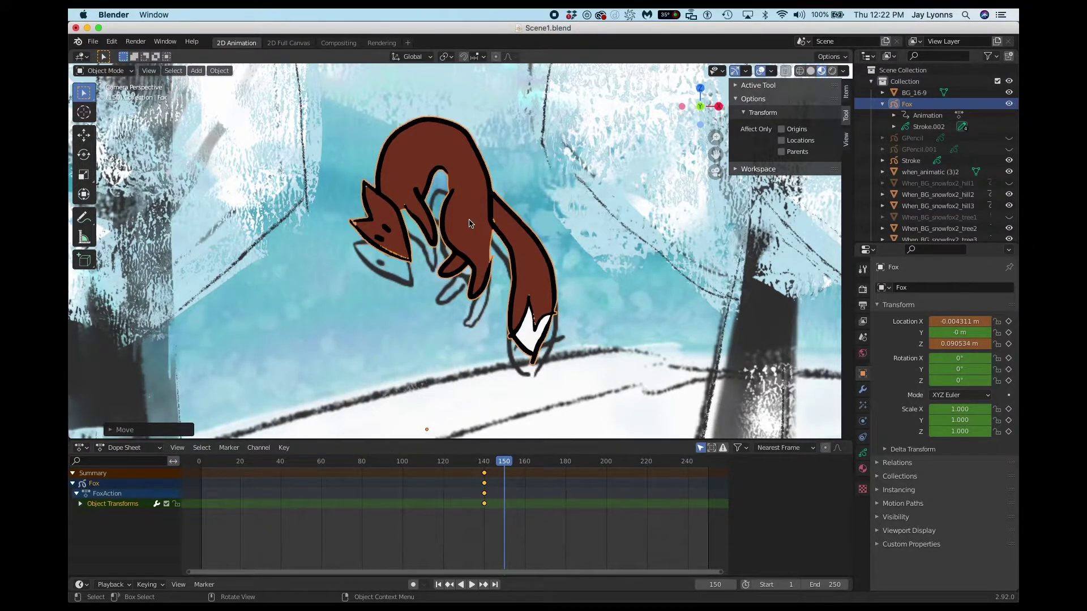
key("r")
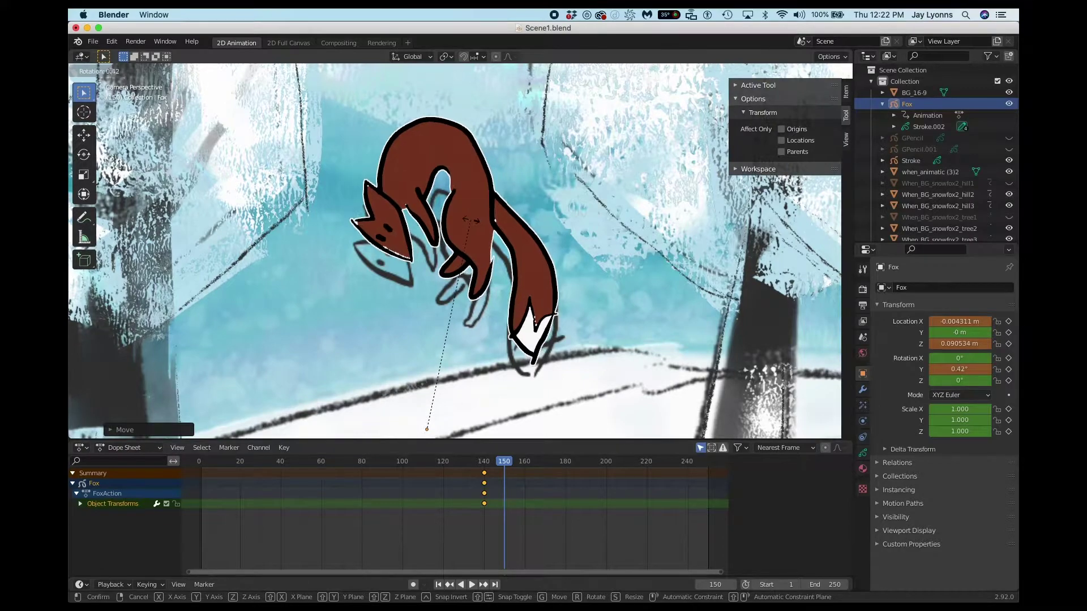
left_click(470, 223)
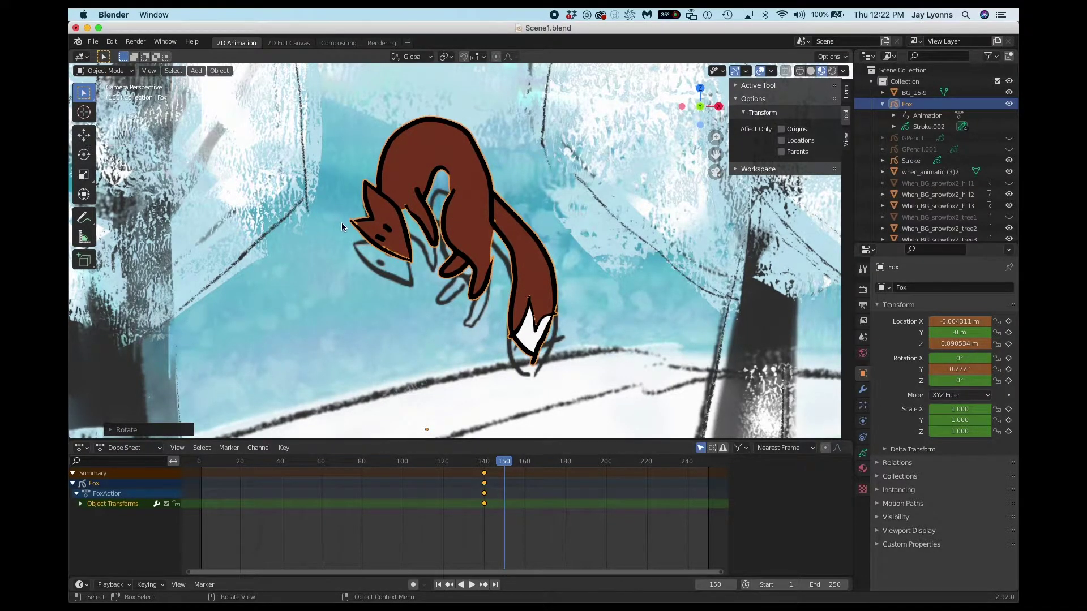
Scale the fox to 0.777, undo it, and call up keyframe insertion
key("s")
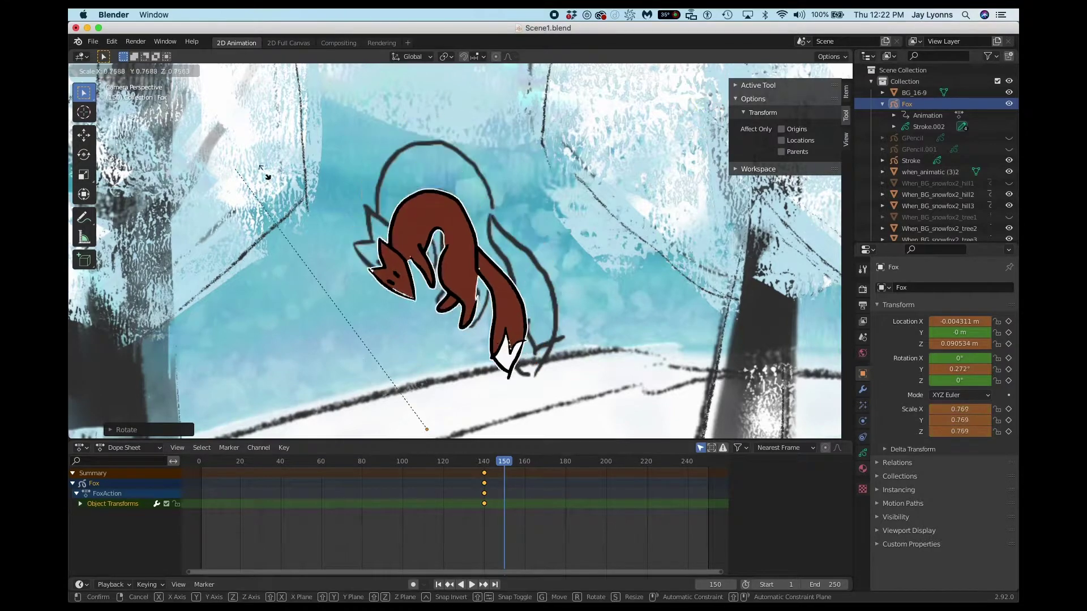
left_click(220, 176)
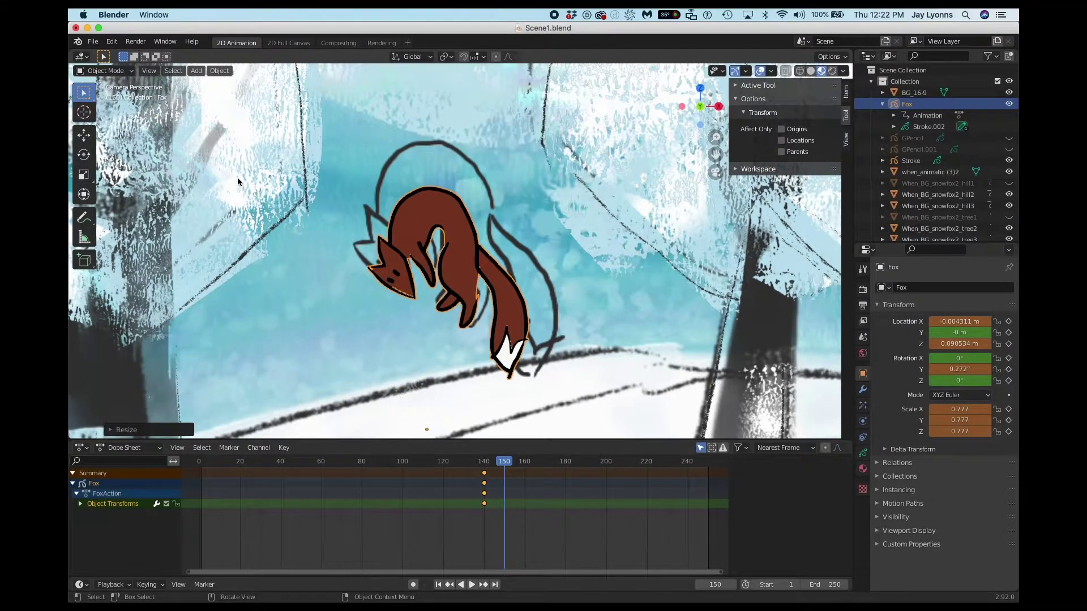
key("ctrl+z")
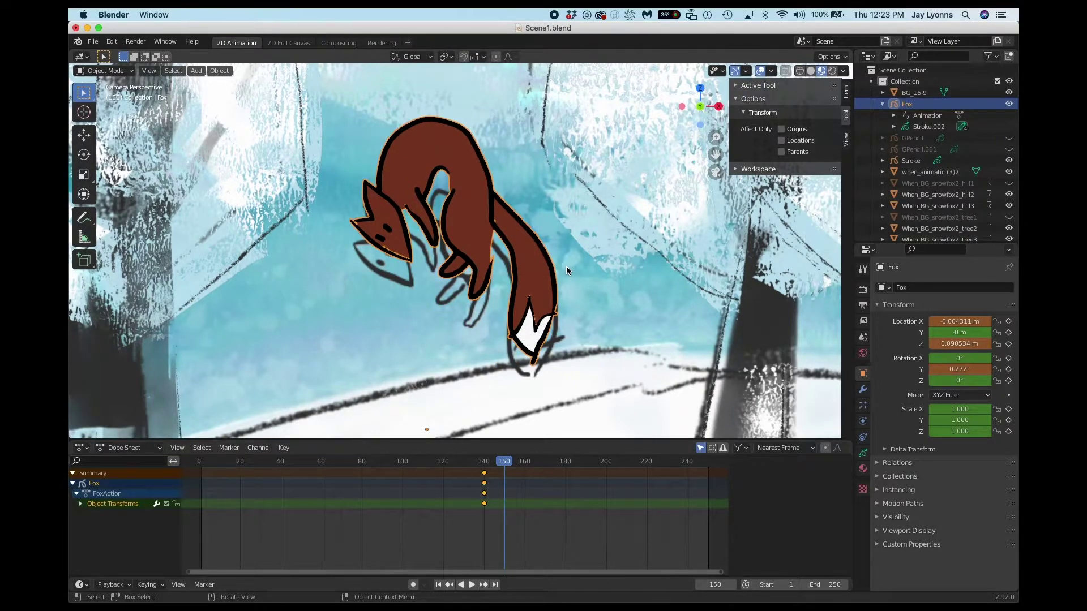
key("i")
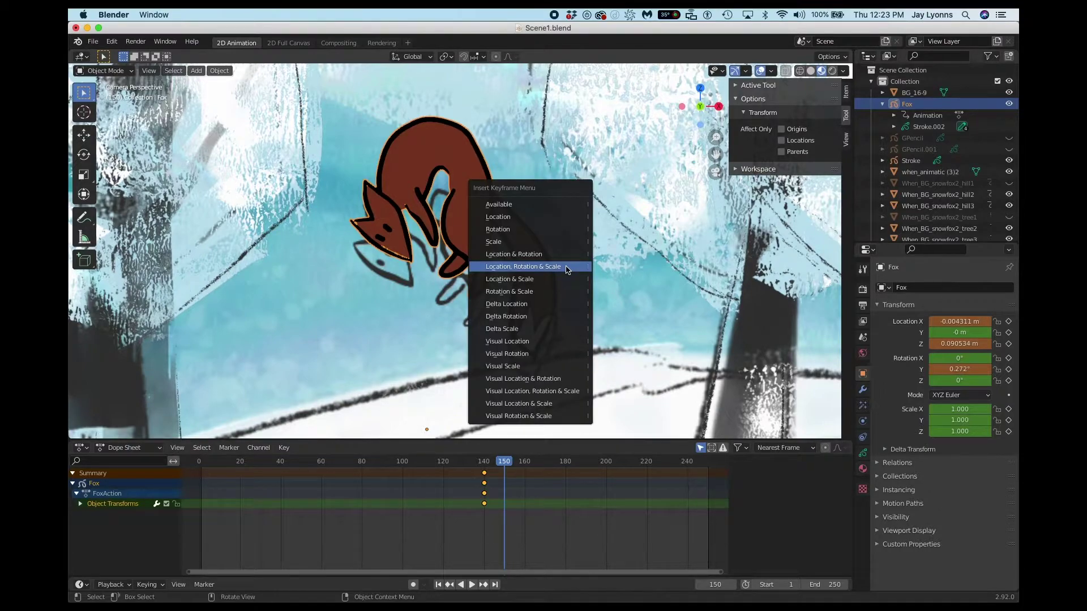
Key location, rotation and scale at frame 150 and scrub back to check frame 142
left_click(567, 269)
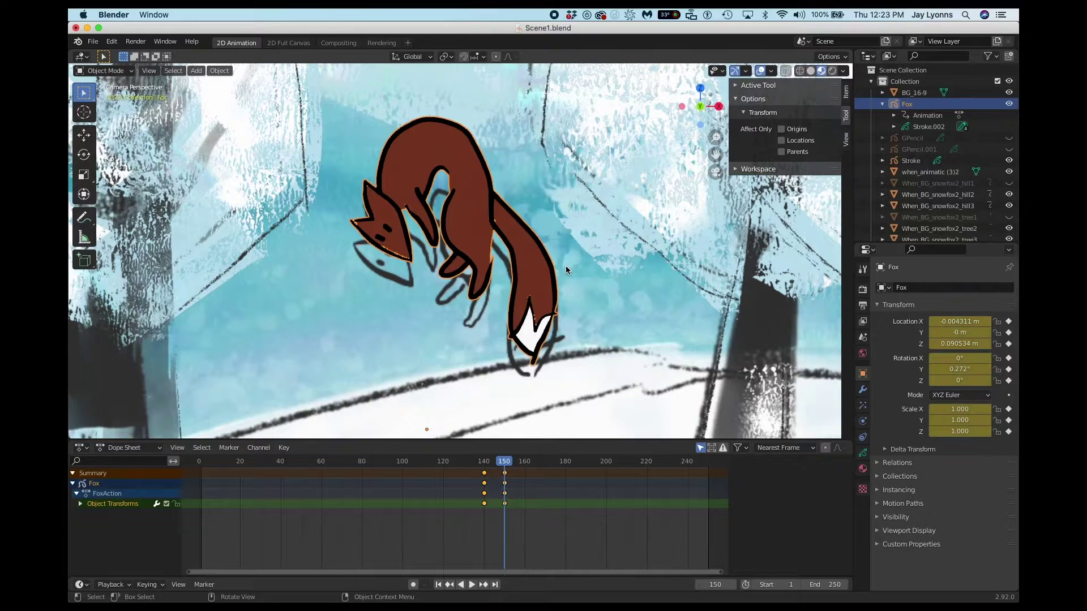
mouse_move(501, 466)
left_mouse_down()
mouse_move(480, 464)
mouse_move(491, 463)
left_mouse_up()
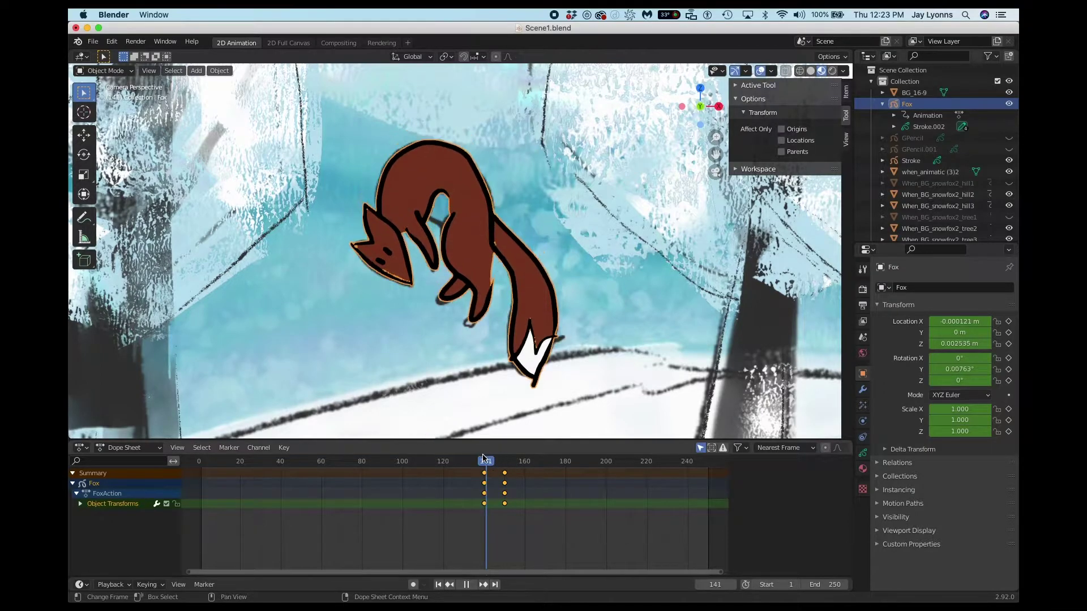
left_click(491, 459)
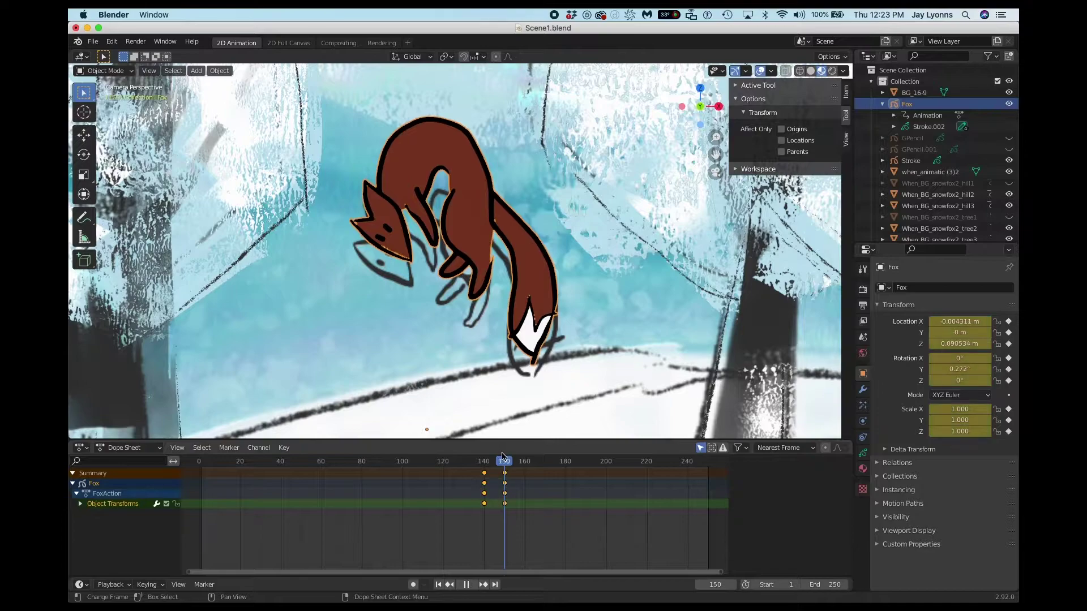
Add an in-between location, rotation and scale keyframe at frame 145
left_click(496, 457)
left_click(495, 457)
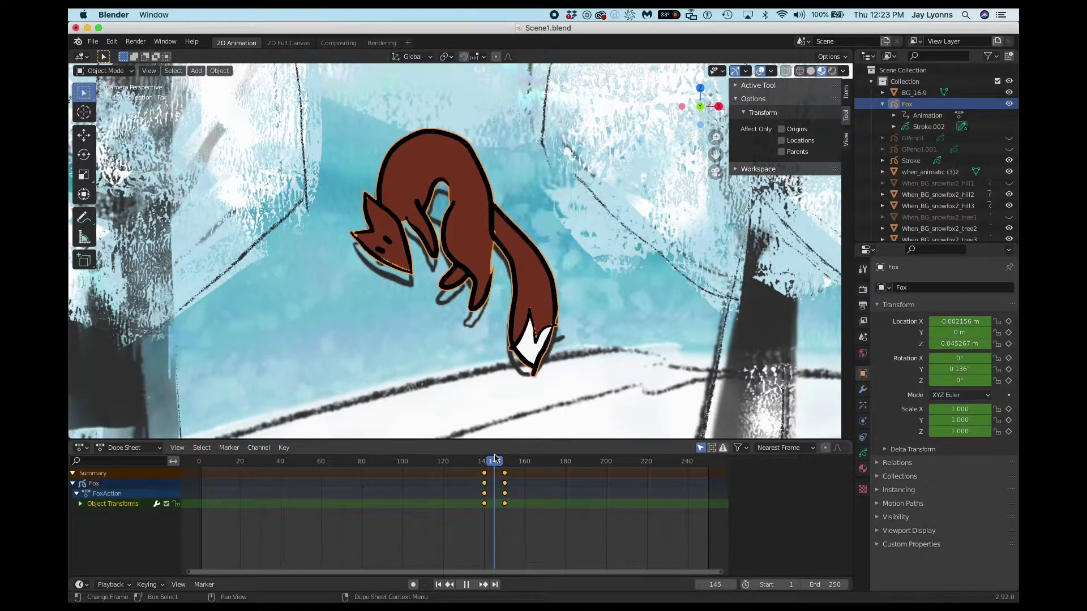
left_click(496, 457)
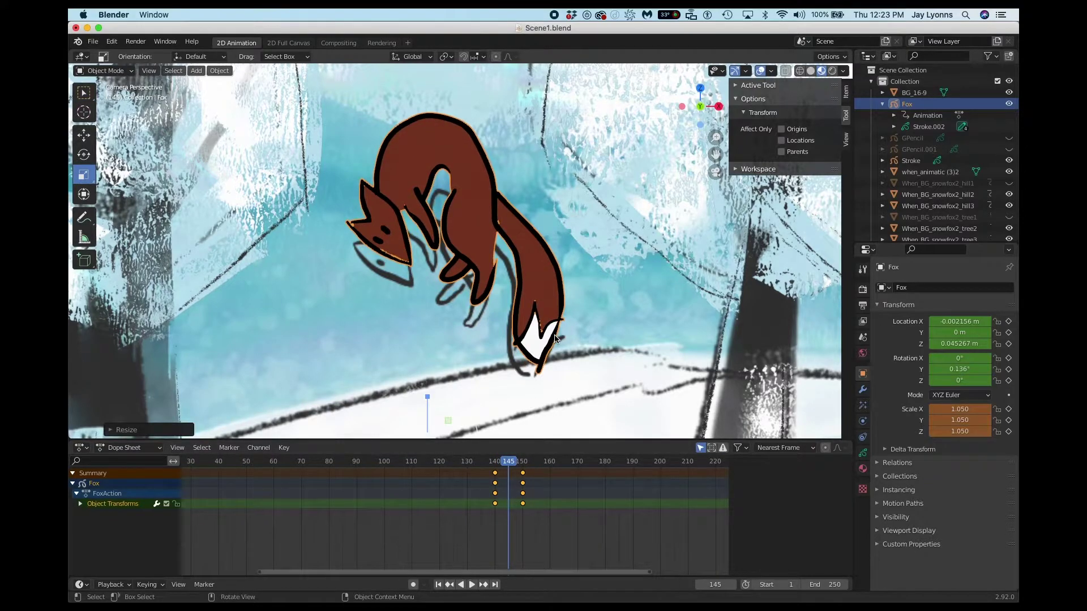
key("i")
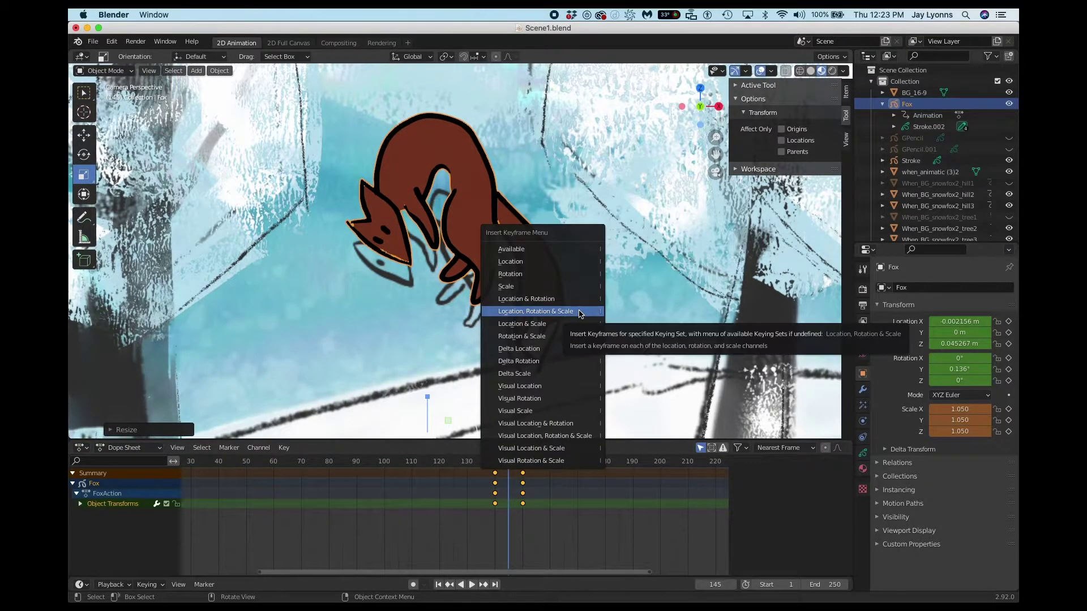
left_click(580, 315)
key("Up")
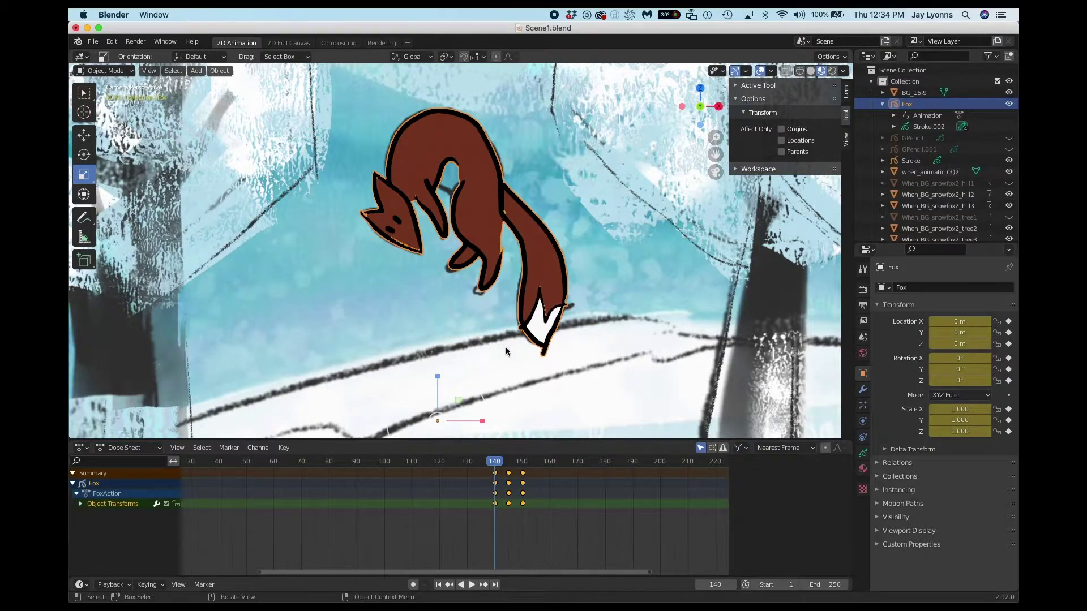
key("s")
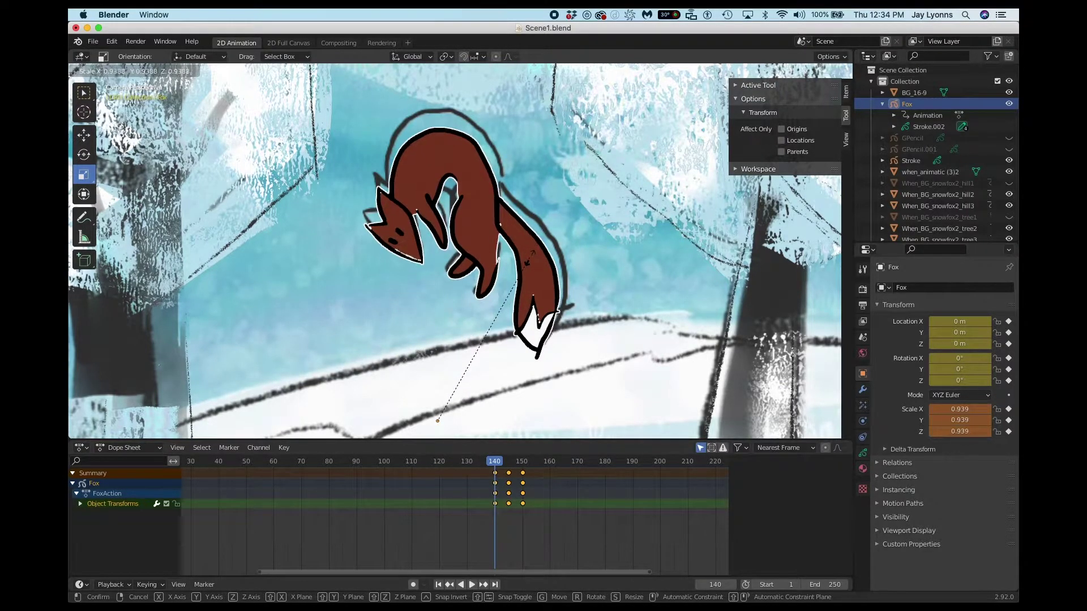
key("Escape")
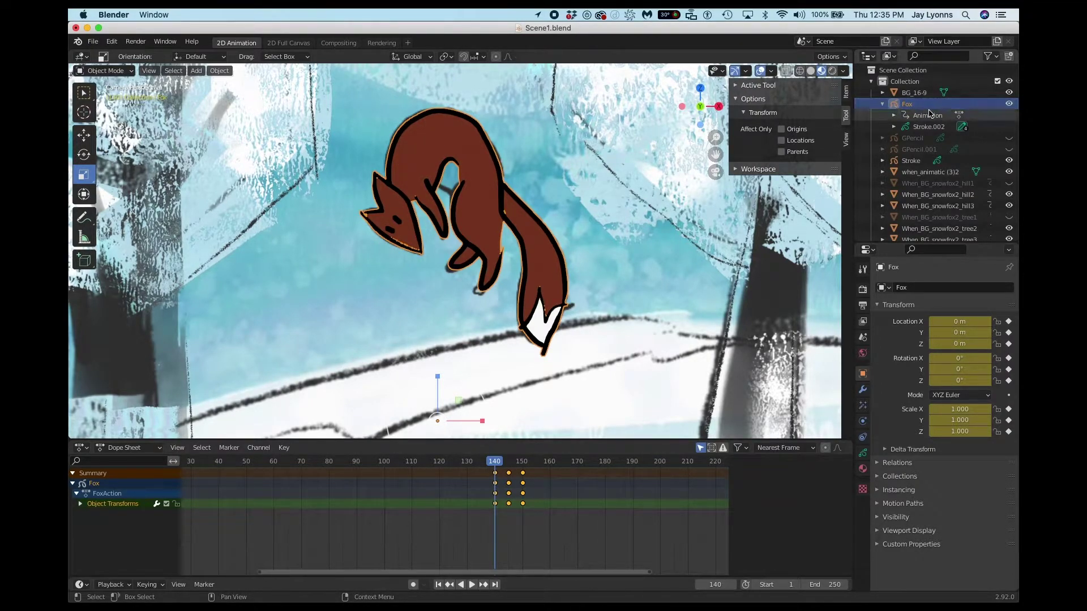
Put the fox in Edit Mode, select all strokes, and dismiss the Shift+S snap pie
left_click(102, 70)
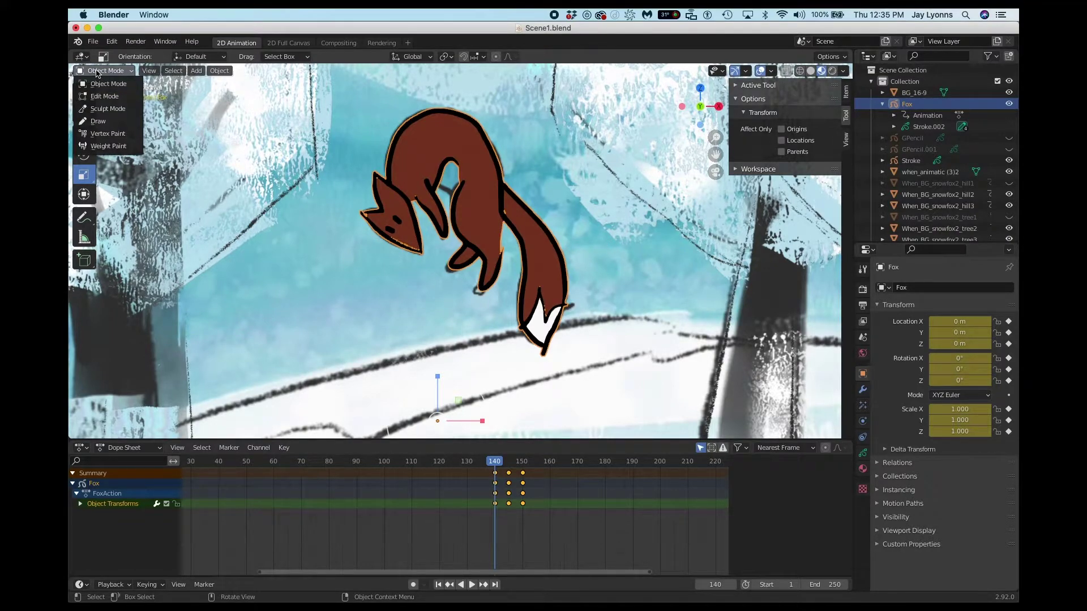
left_click(105, 96)
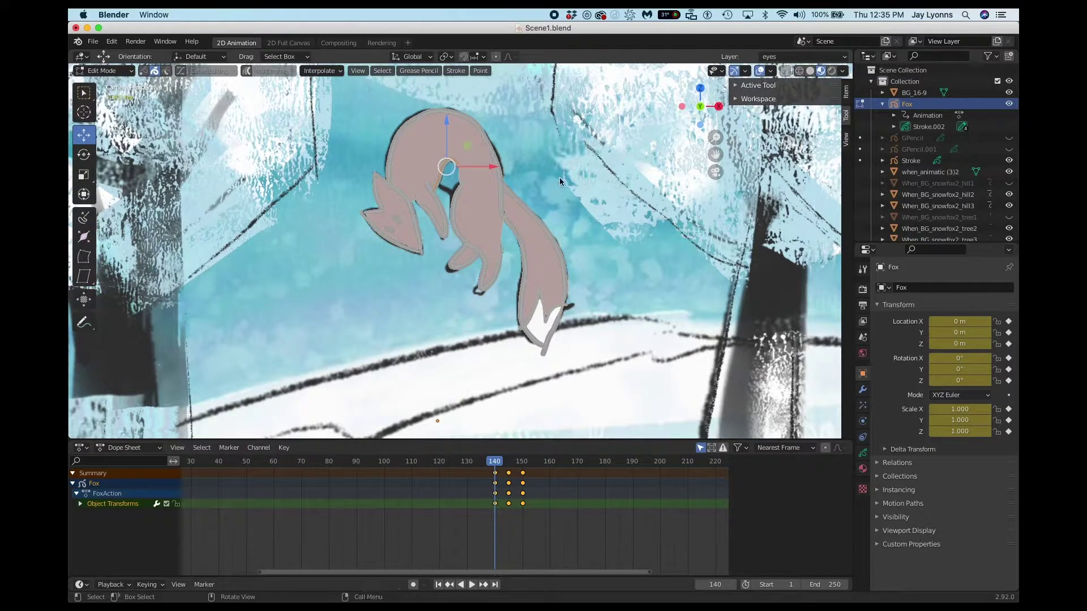
key("a")
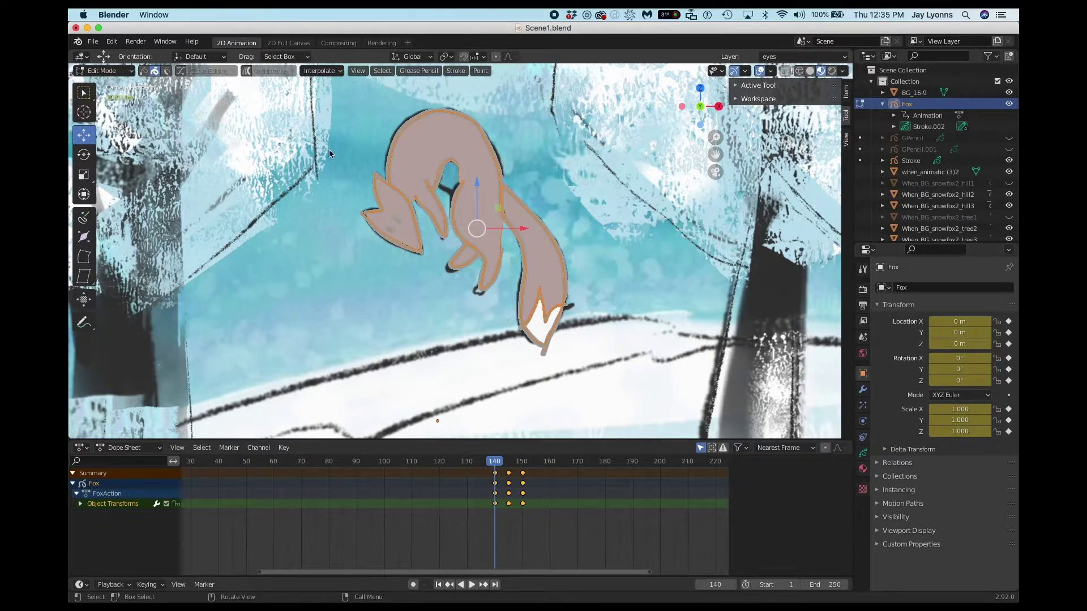
key("shift+s")
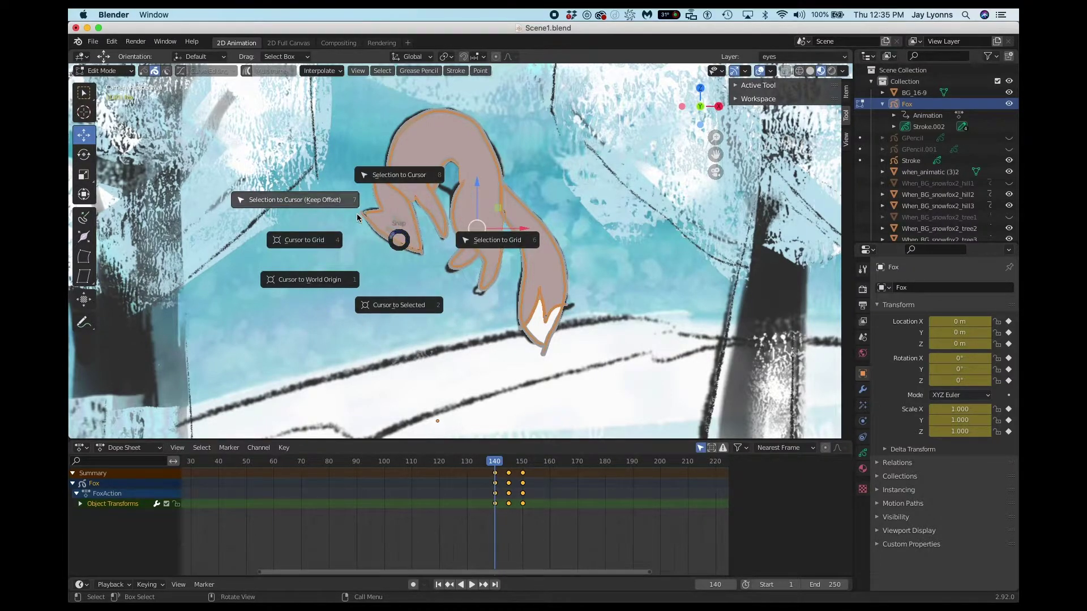
key("Escape")
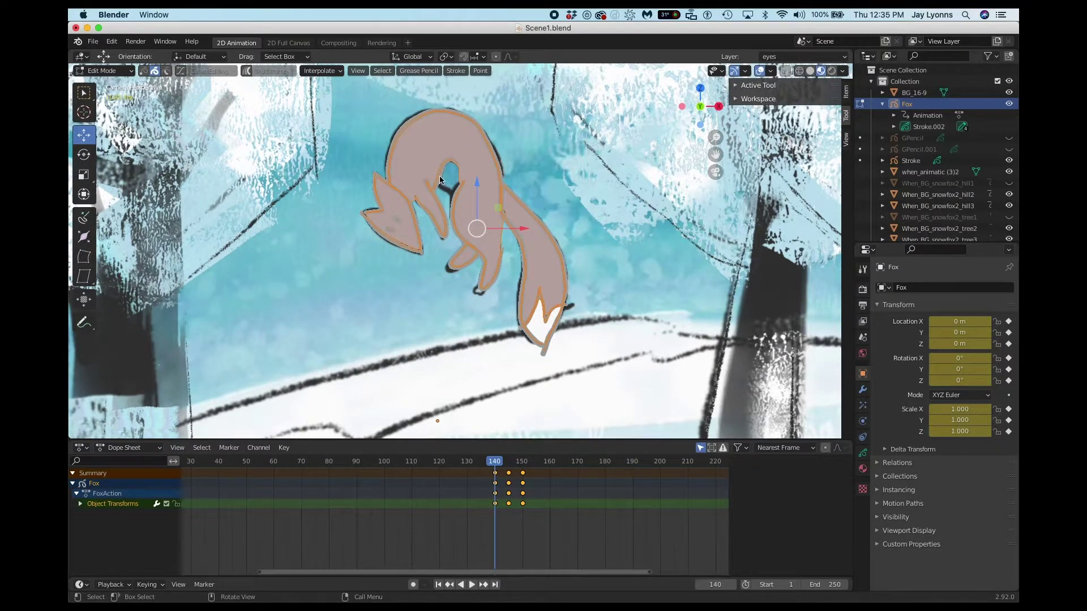
left_click(104, 72)
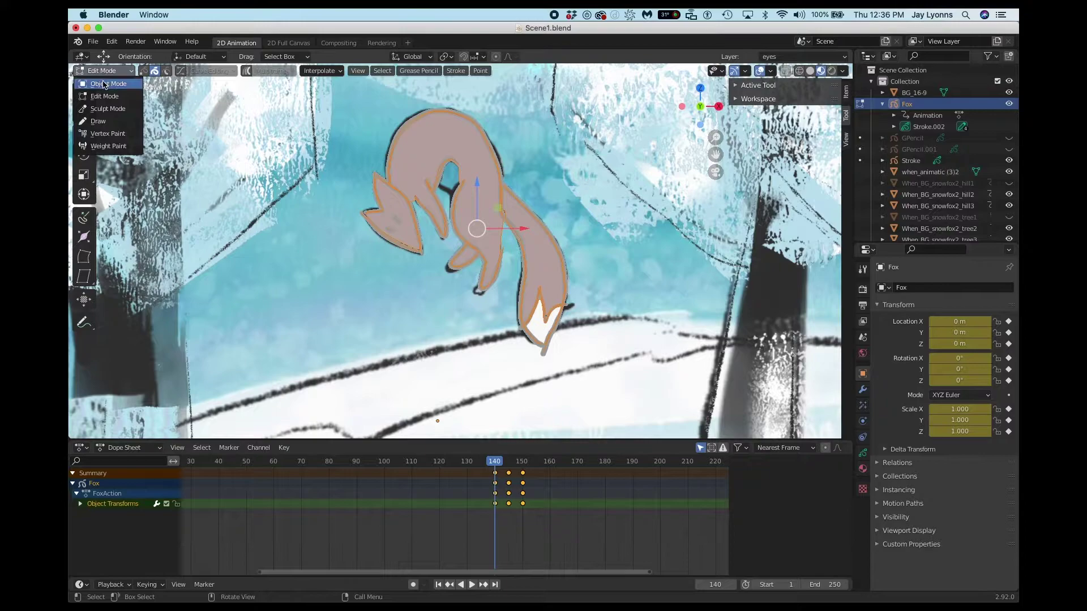
Back in Object Mode, set the fox's origin with Origin to Geometry
left_click(107, 84)
left_click(219, 71)
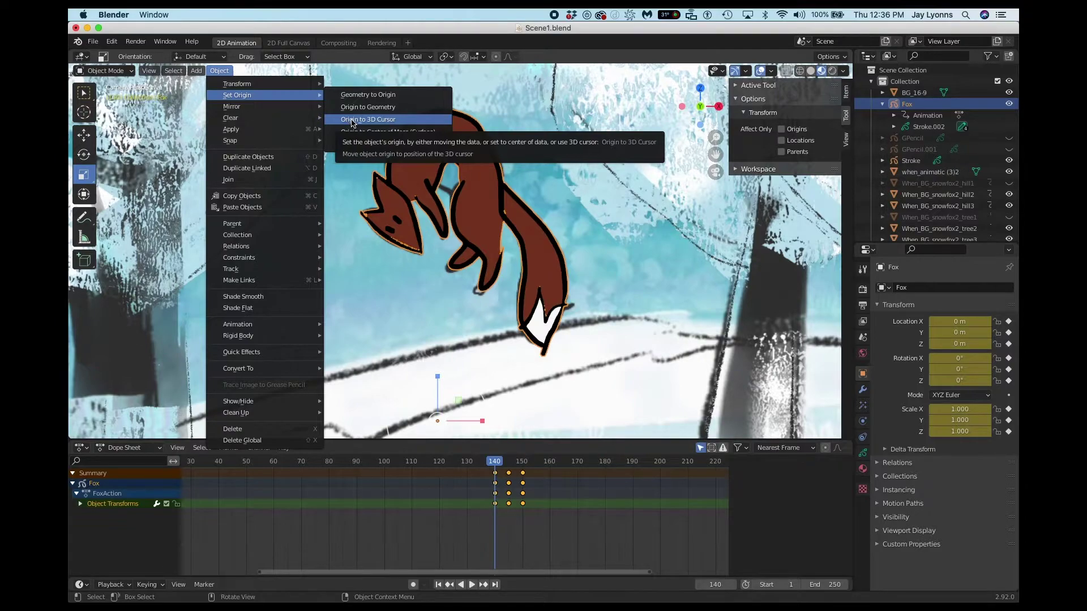
left_click(376, 107)
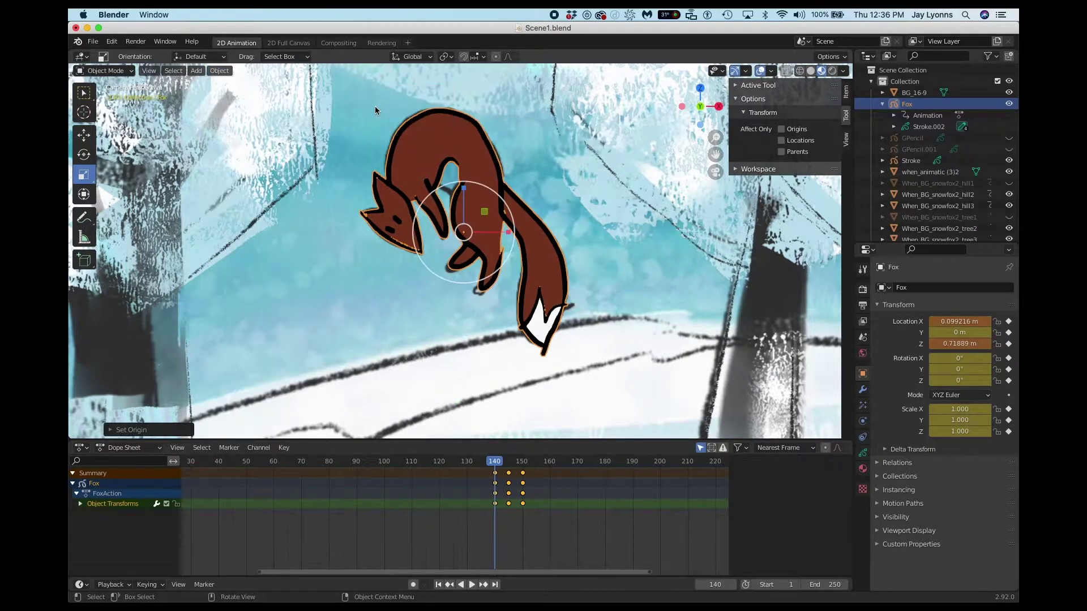
left_click(219, 71)
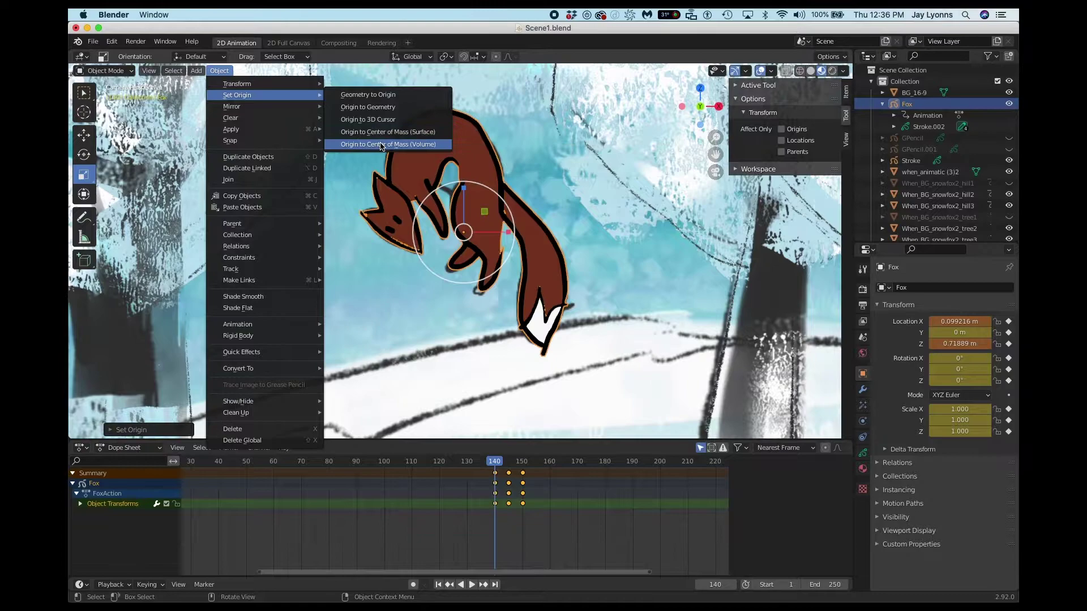
left_click(383, 144)
left_click(218, 71)
mouse_move(244, 95)
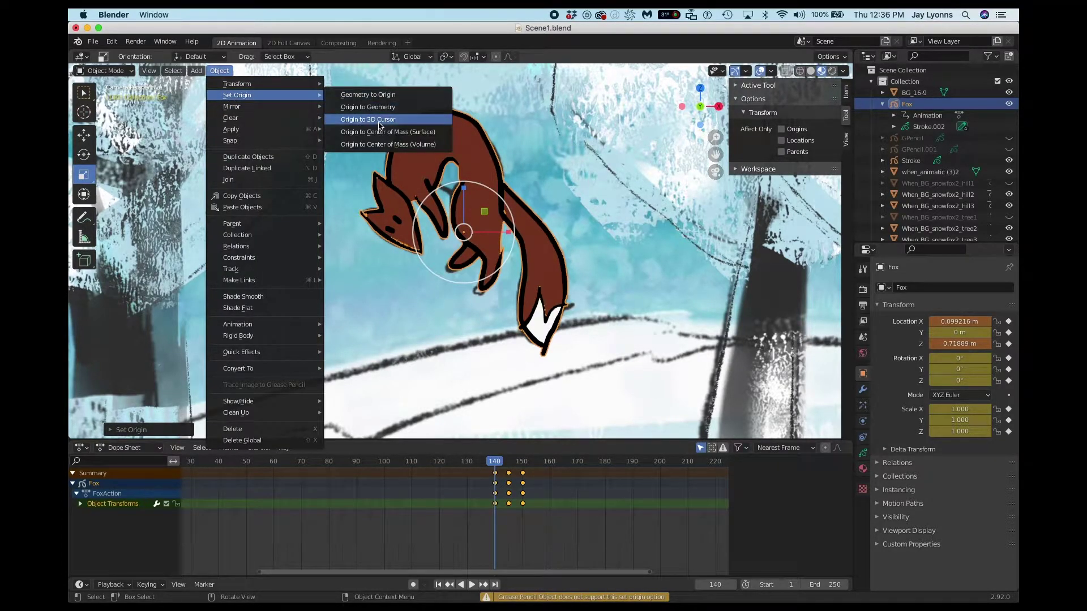
left_click(376, 107)
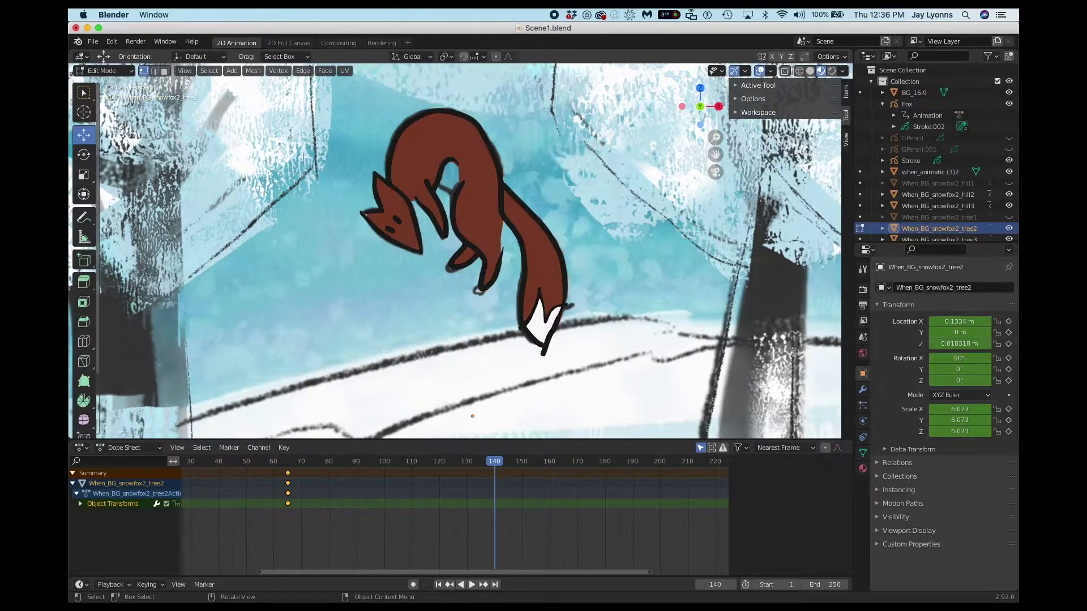
Select When_BG_snowfox2_tree2 and place the 3D cursor with the Cursor tool
left_click(423, 161)
key("Tab")
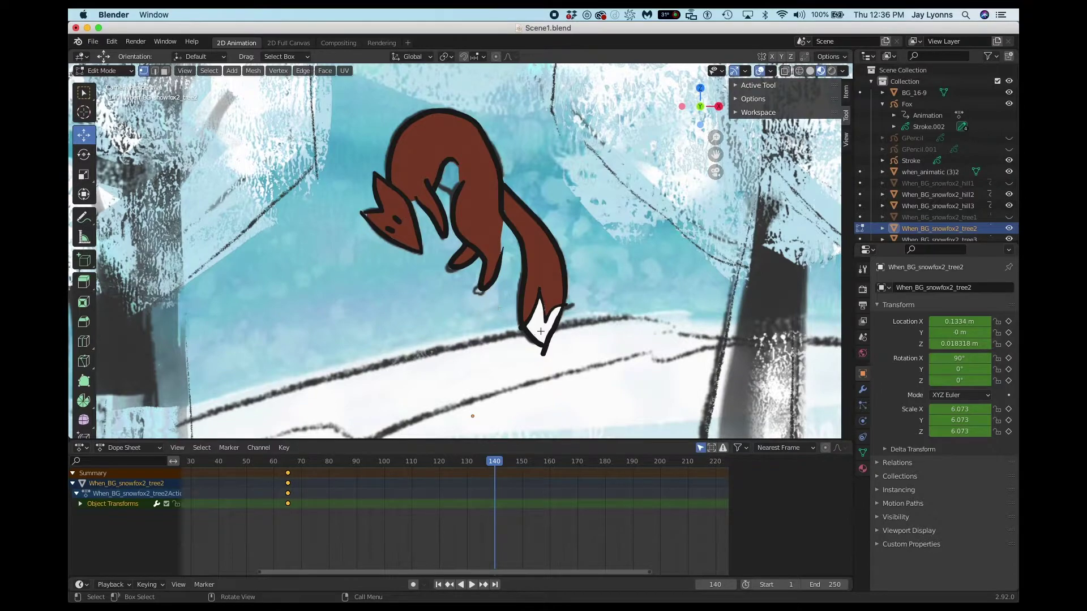
left_click(83, 112)
key("Tab")
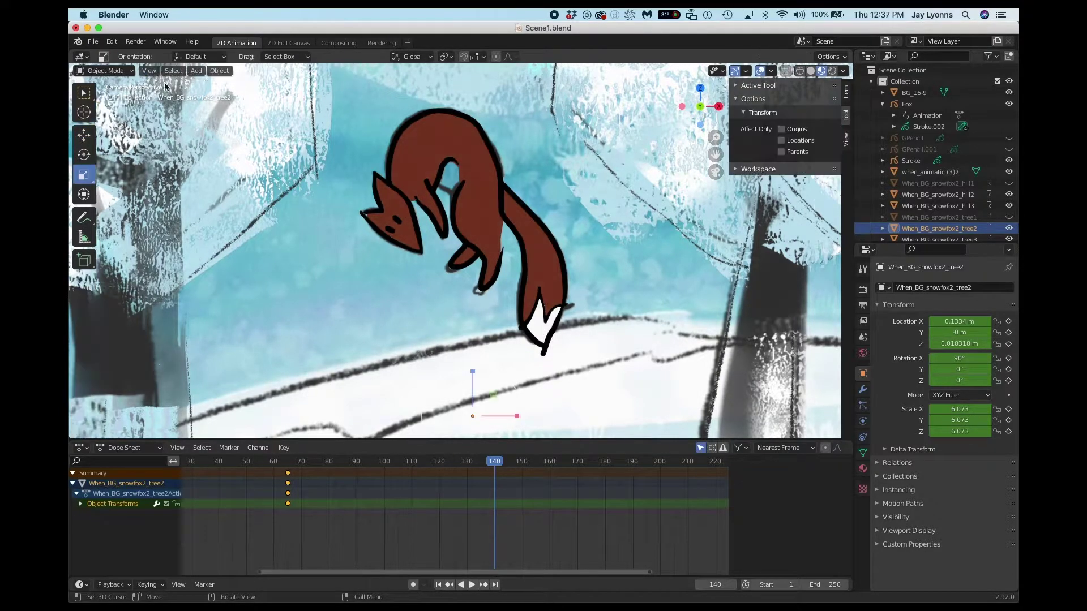
Set the tree object's origin to the 3D cursor, then enter Edit Mode
left_click(220, 71)
mouse_move(228, 95)
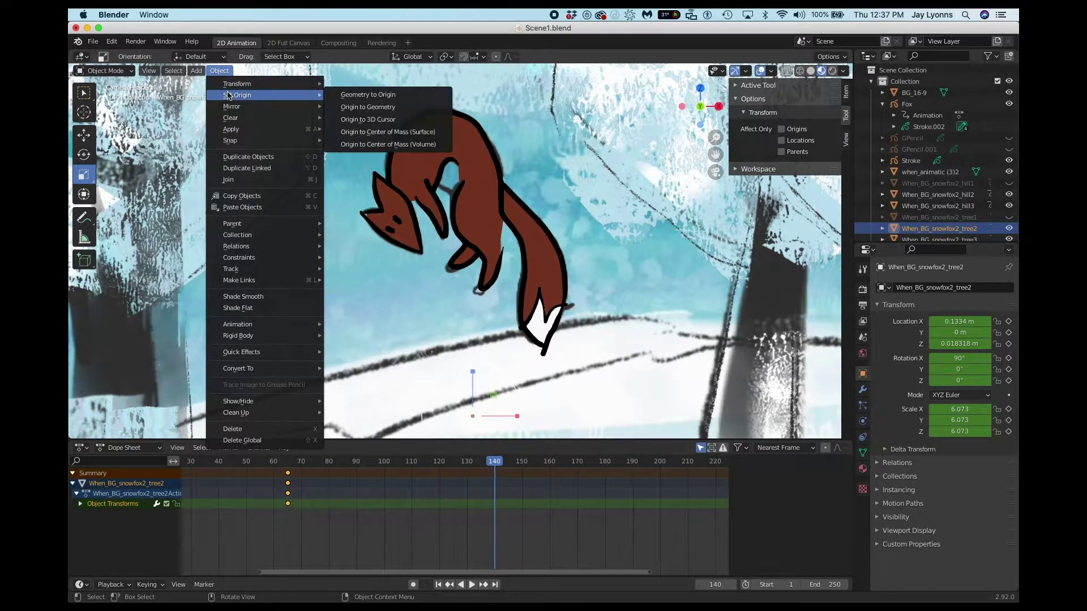
left_click(366, 119)
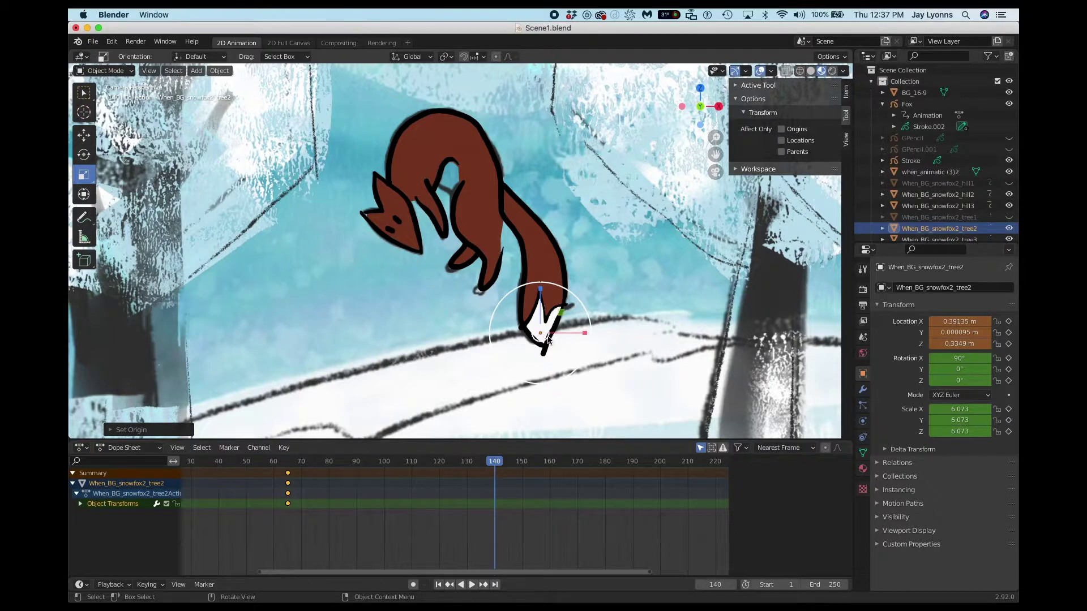
left_click(105, 71)
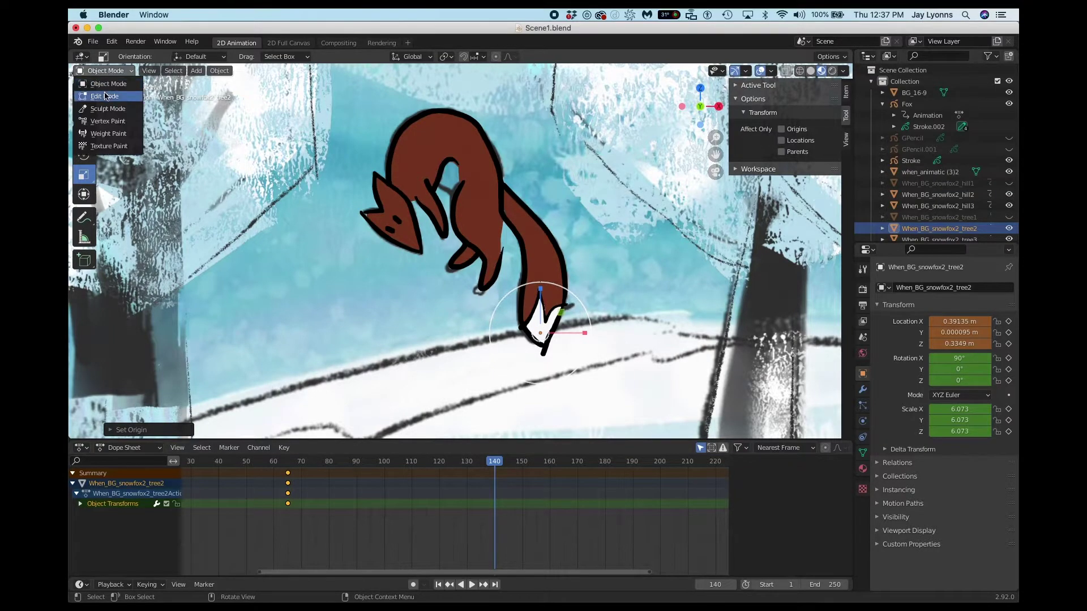
left_click(108, 96)
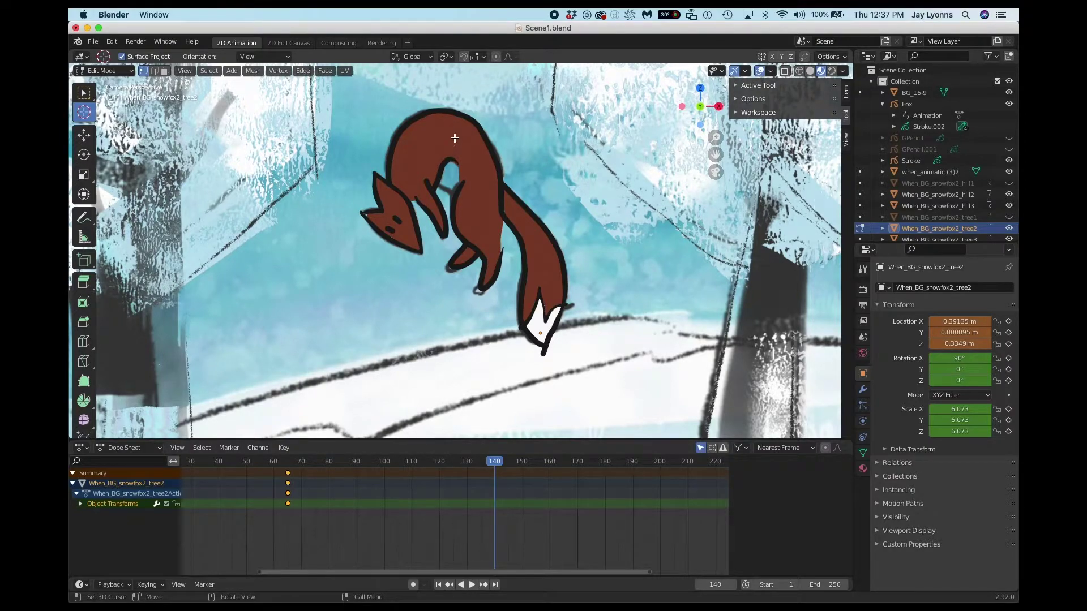
Return the tree object to Object Mode and reset its origin to the 3D cursor
left_click(103, 70)
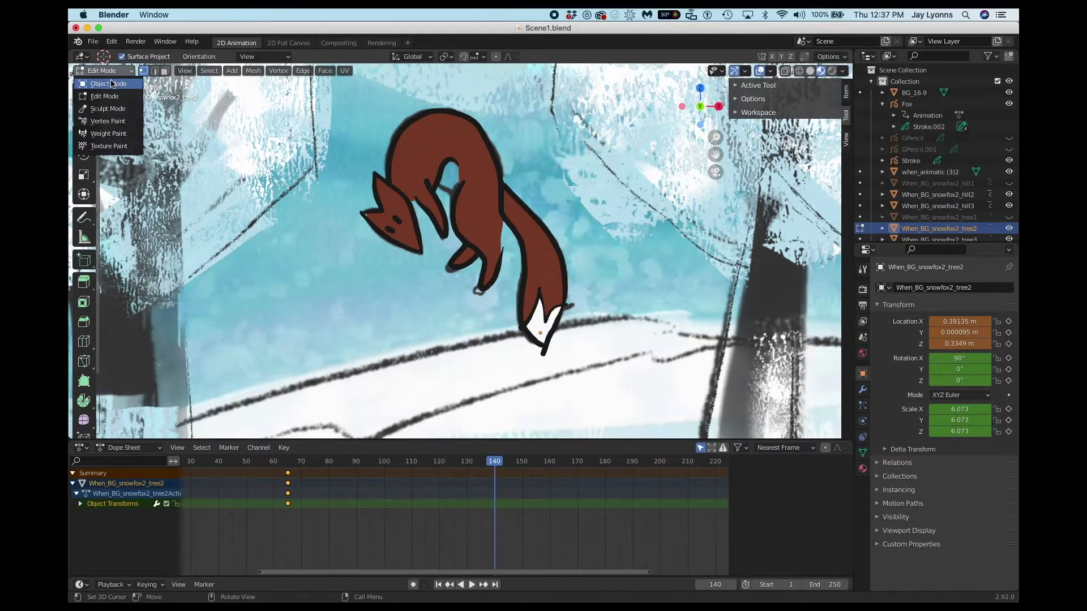
left_click(101, 82)
left_click(220, 70)
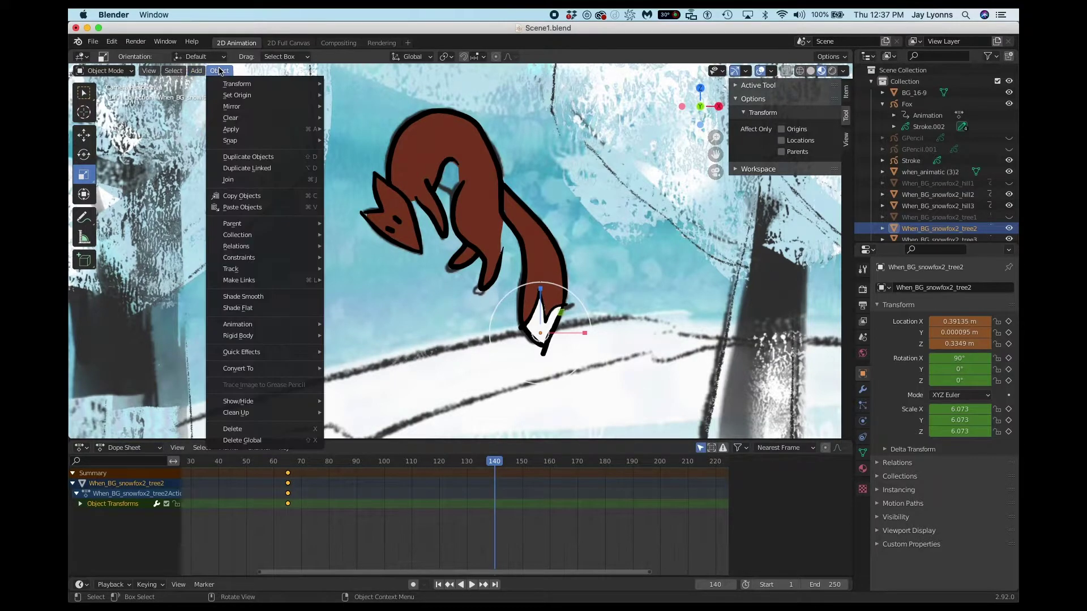
mouse_move(228, 98)
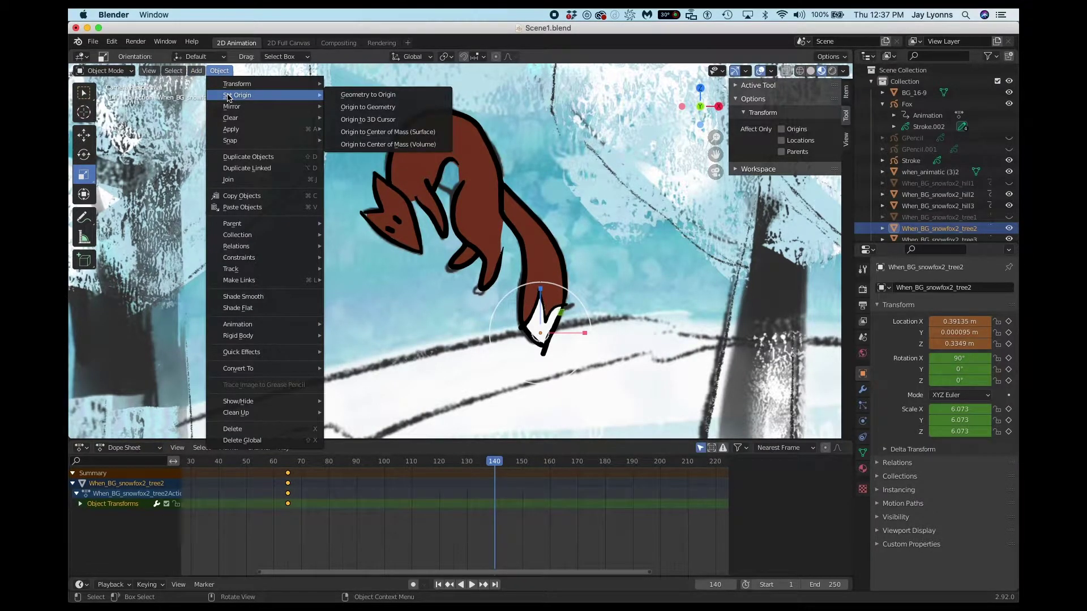
left_click(366, 120)
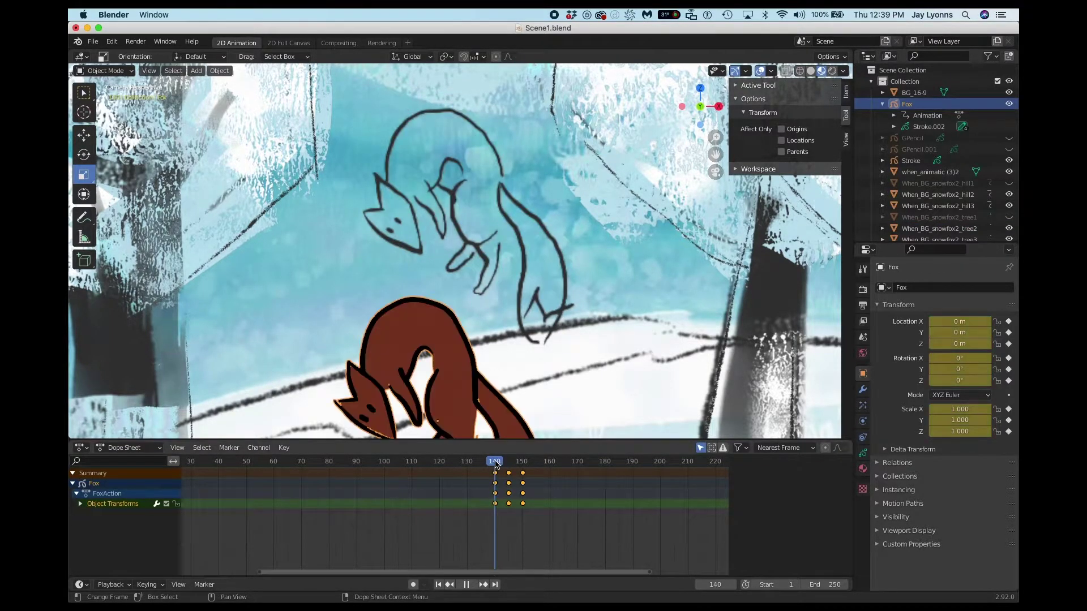
Check playback, then raise the fox at frame 140 to match the sketch and key it
key("space")
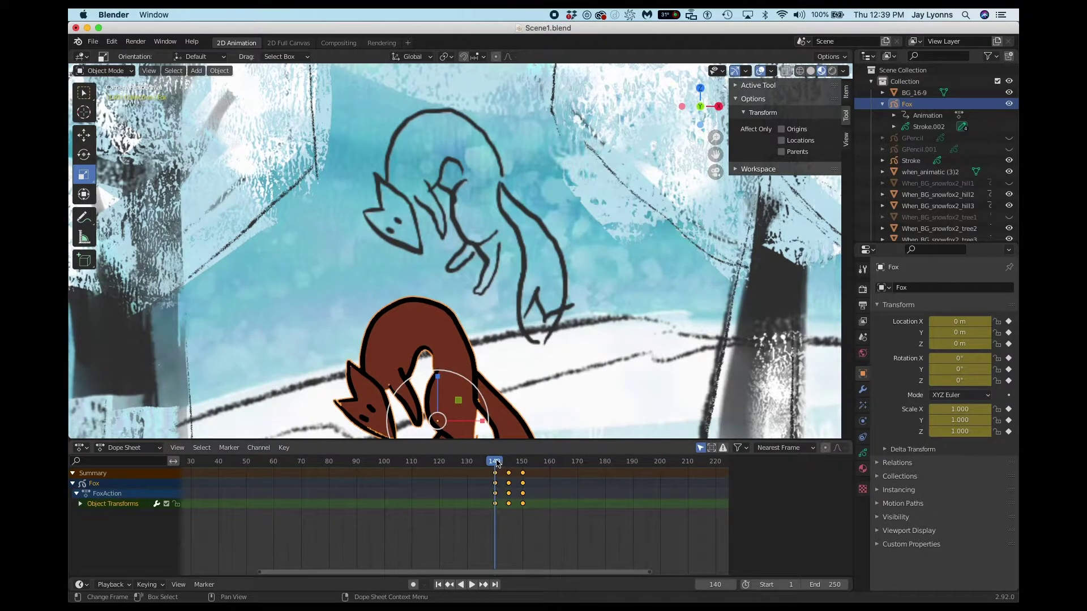
key("space")
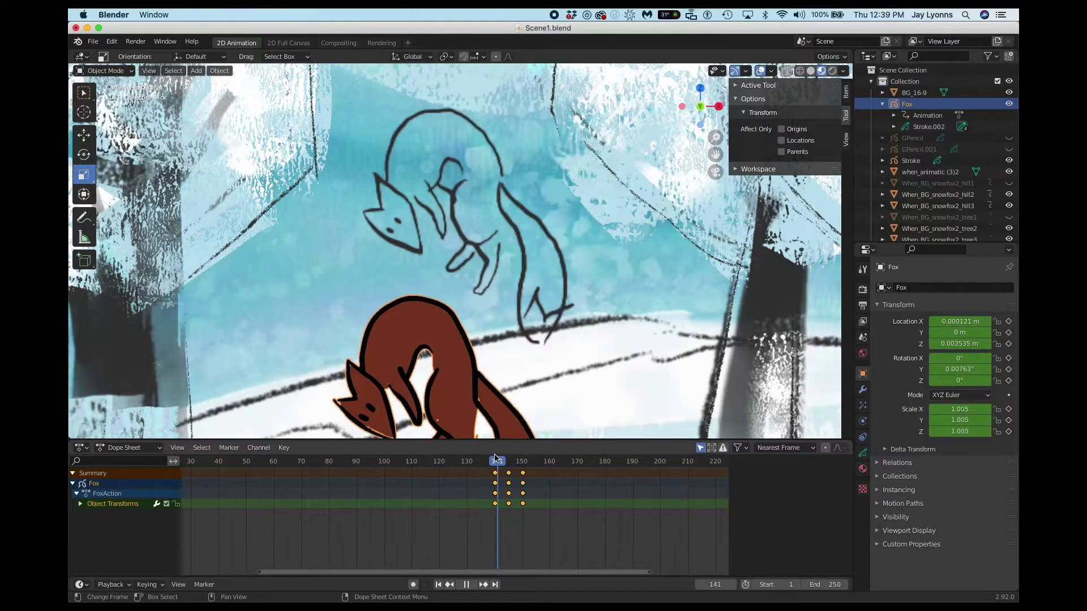
key("space")
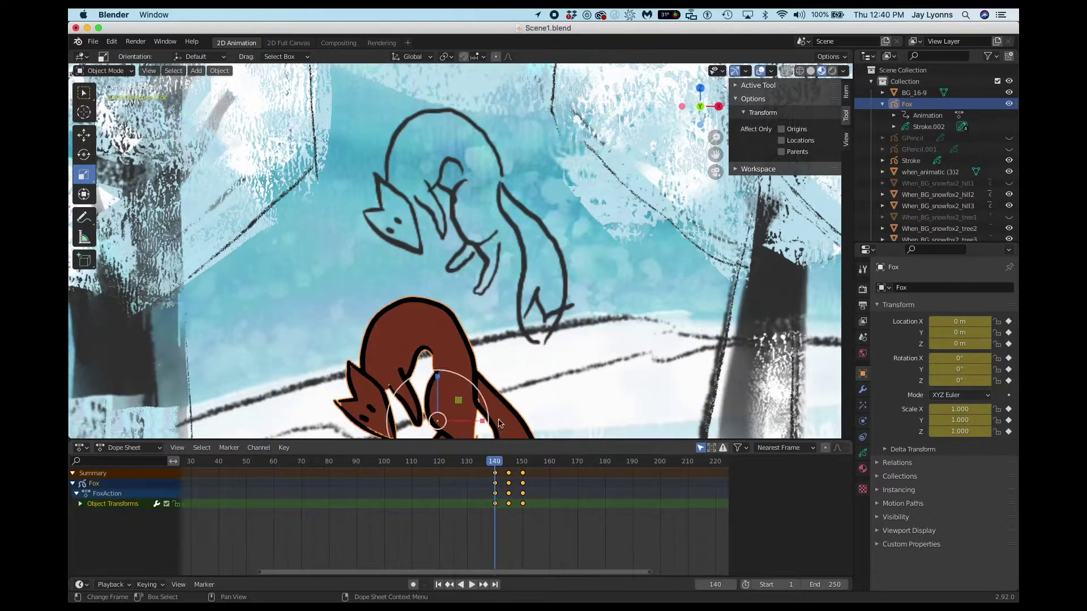
left_click_drag(437, 420, 532, 333)
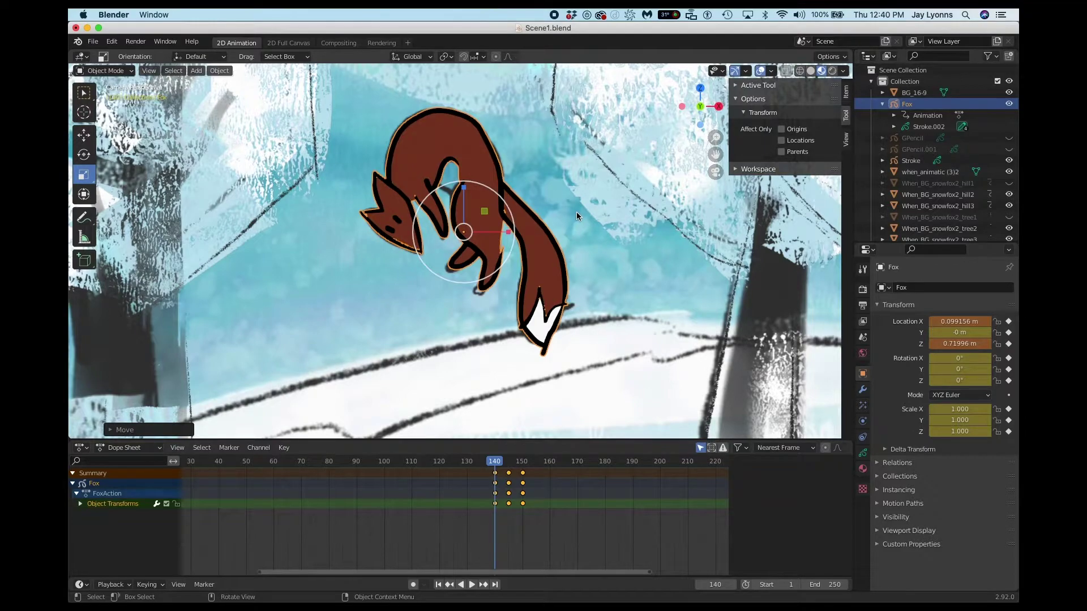
key("i")
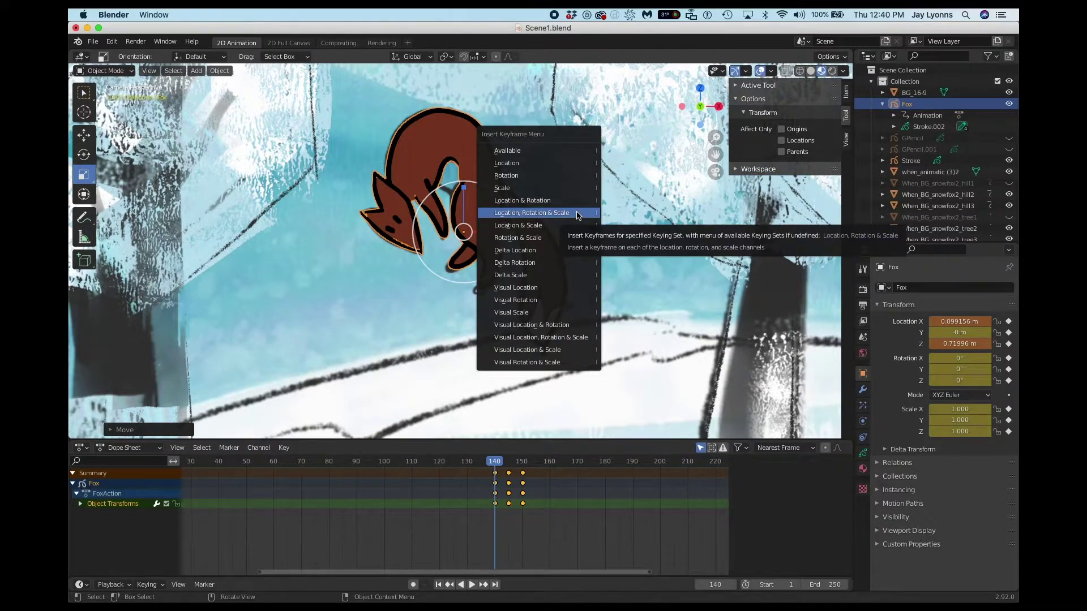
left_click(577, 214)
At frame 145, move the fox up onto the sketch and key its transforms
key("space")
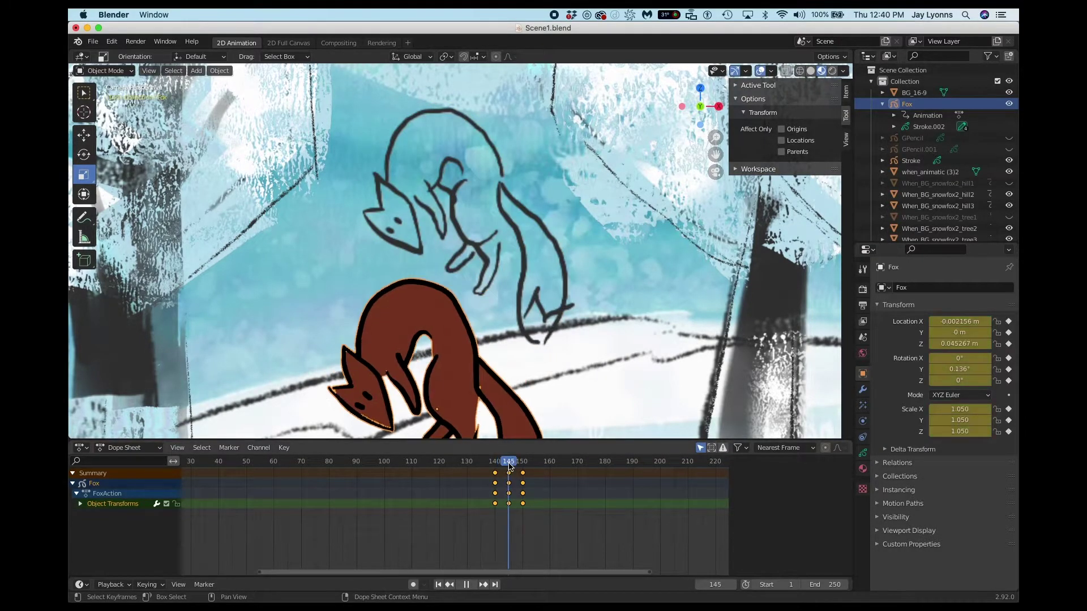
key("space")
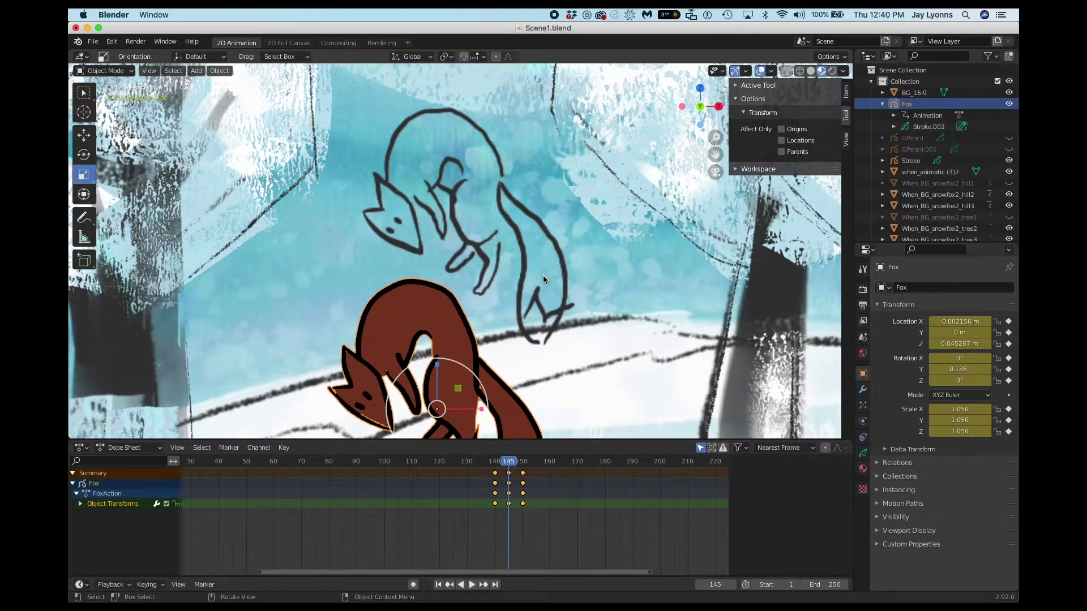
key("g")
left_click(565, 214)
key("i")
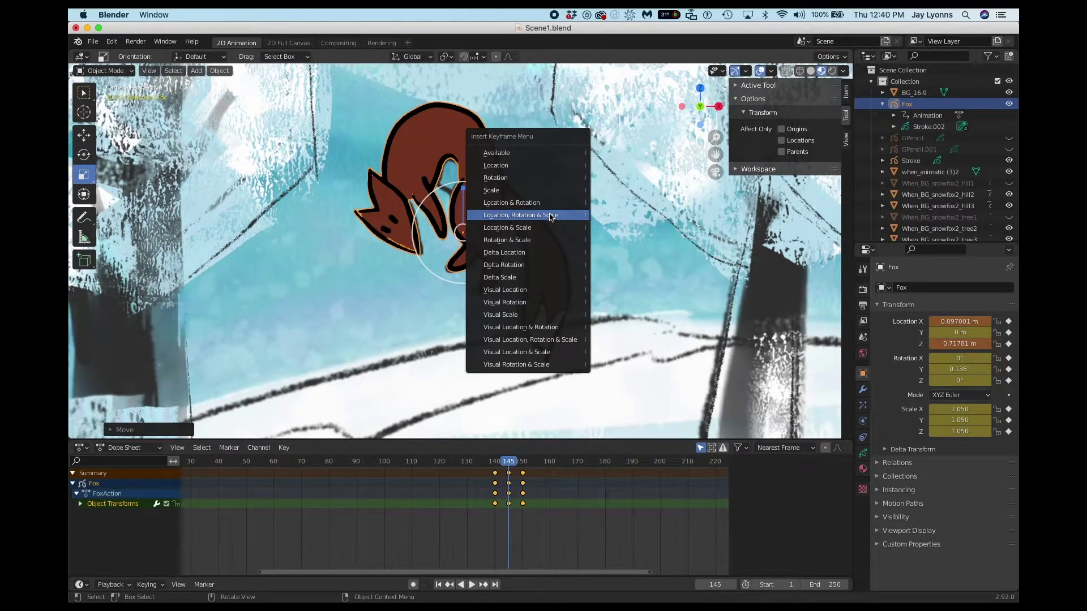
left_click(553, 219)
At frame 150, raise the fox higher and key location, rotation and scale
key("space")
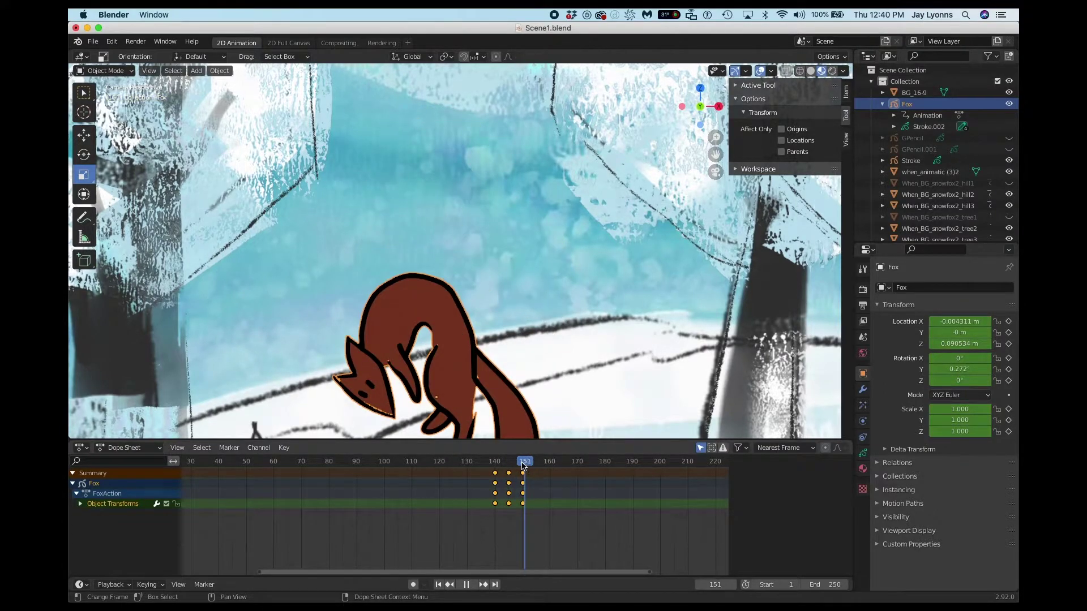
key("space")
left_click(521, 463)
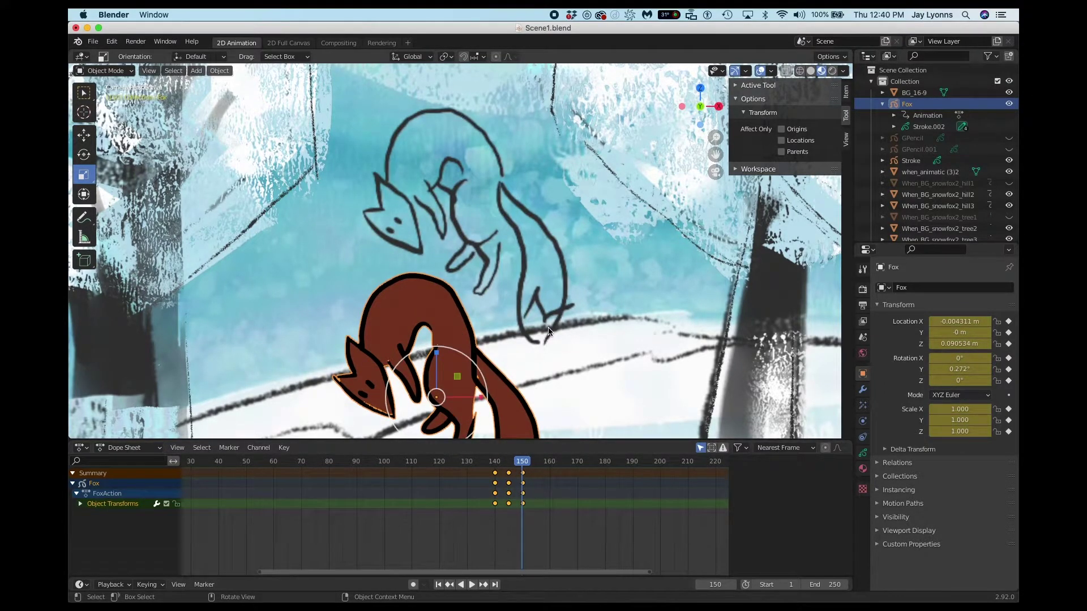
key("g")
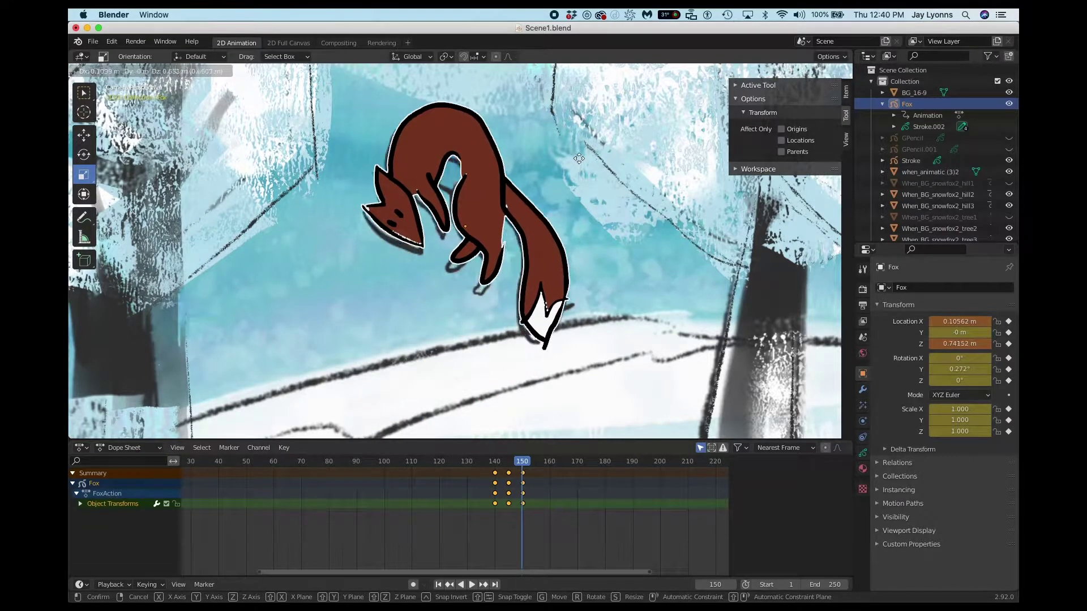
left_click(575, 168)
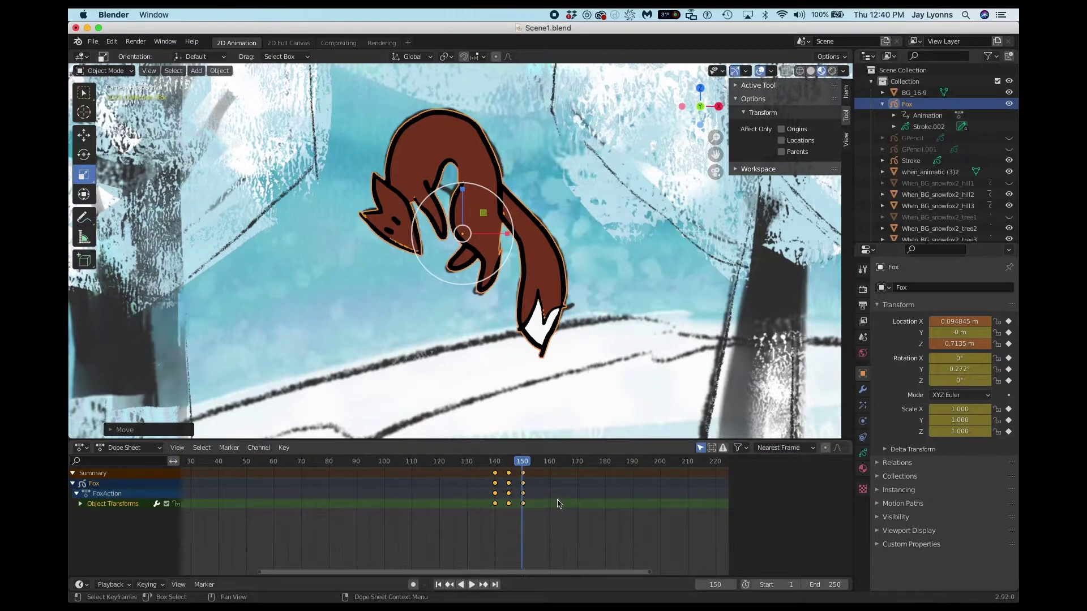
key("i")
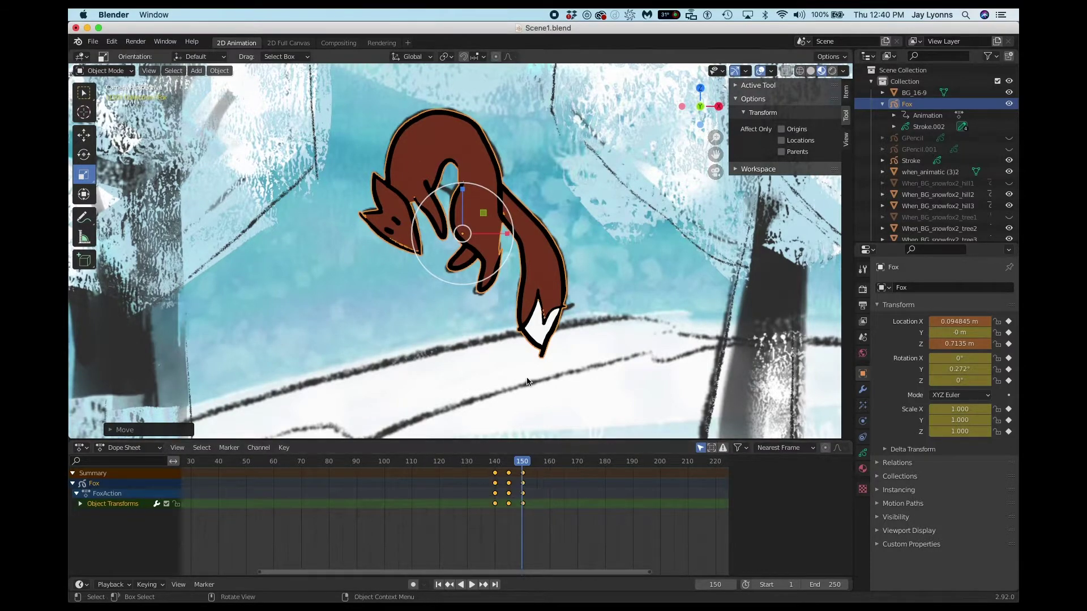
key("i")
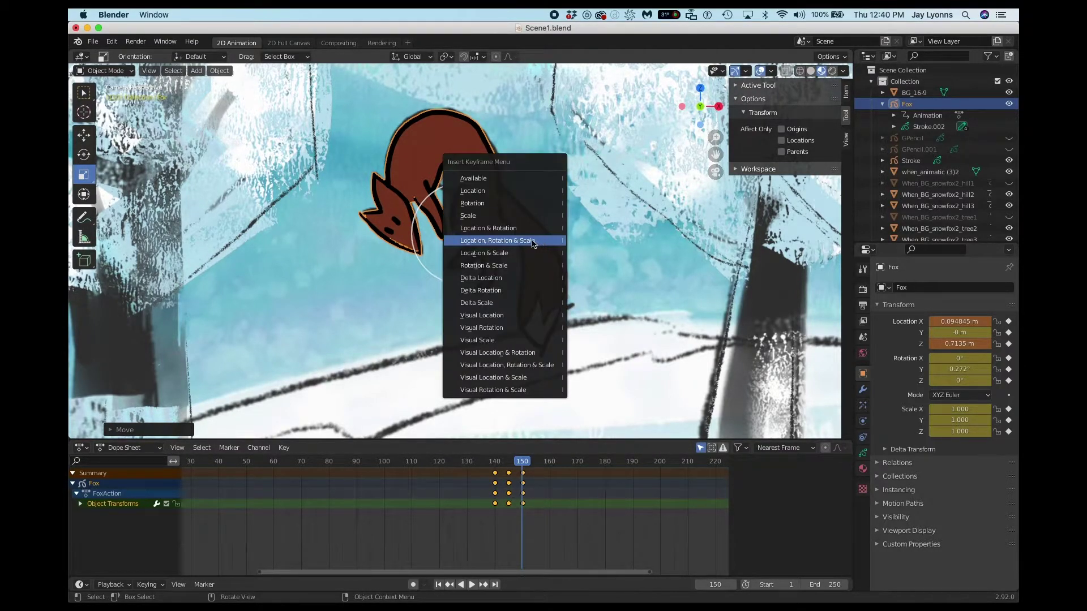
left_click(534, 244)
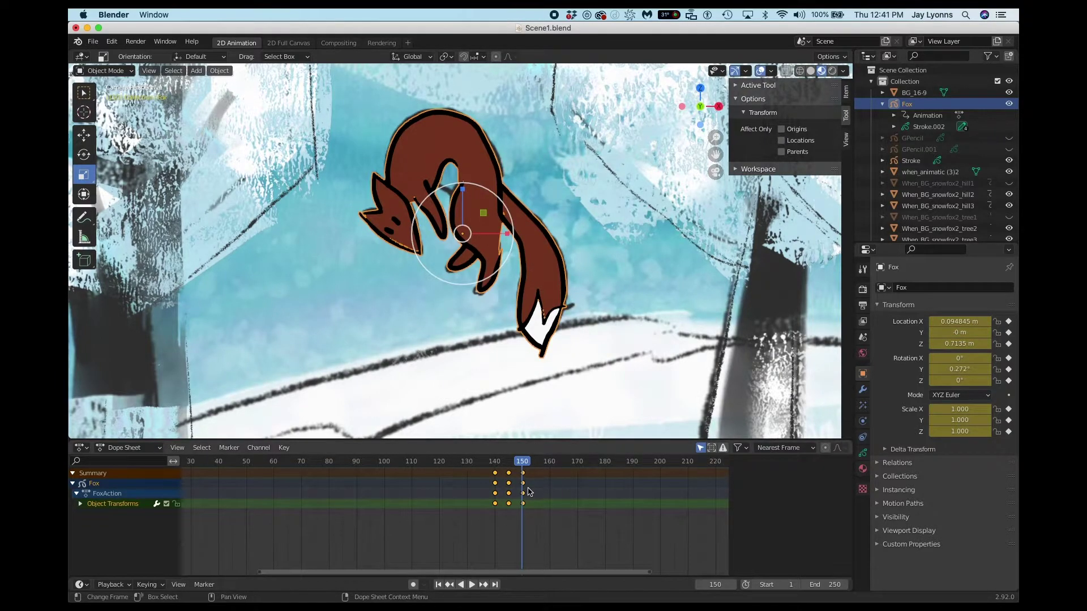
left_click(539, 515)
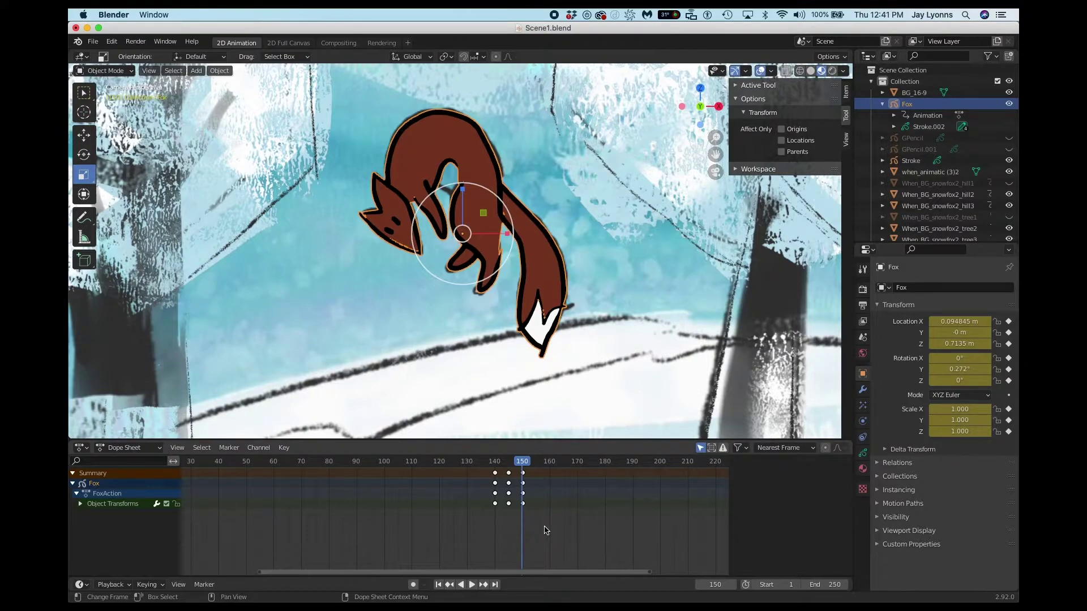
Box-select the Fox keyframes at 140, 145 and 150 and delete them
left_click_drag(553, 523, 465, 464)
key("x")
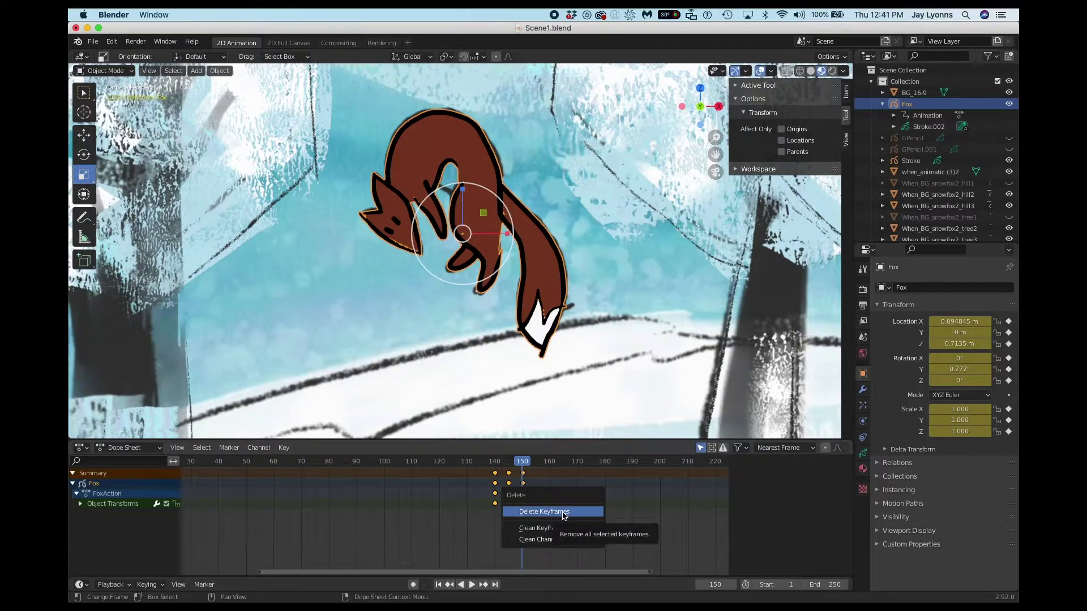
left_click(564, 513)
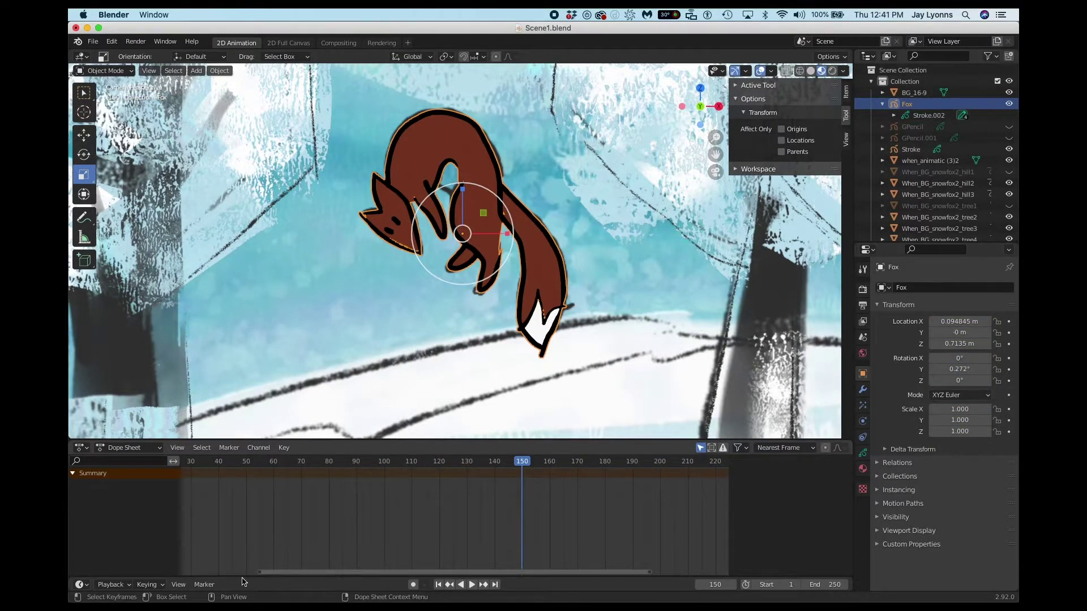
left_click(130, 448)
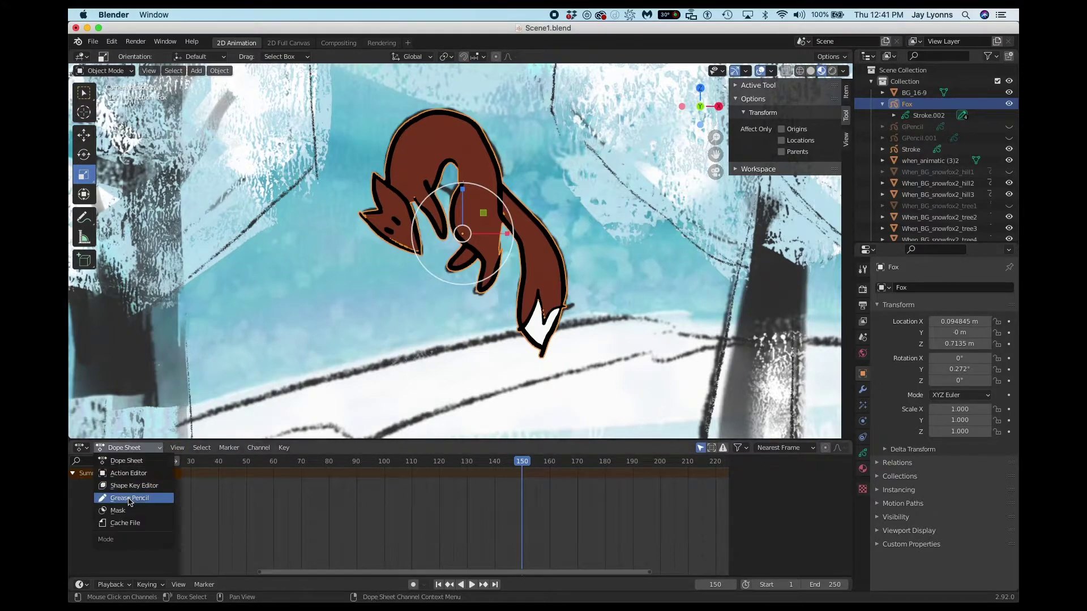
left_click(130, 498)
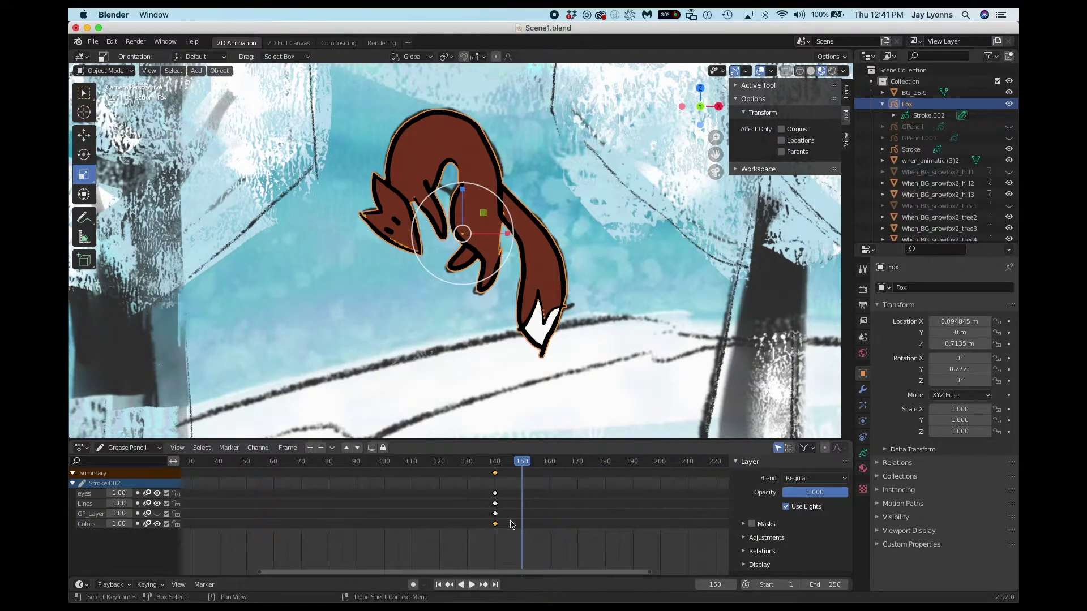
left_click(130, 448)
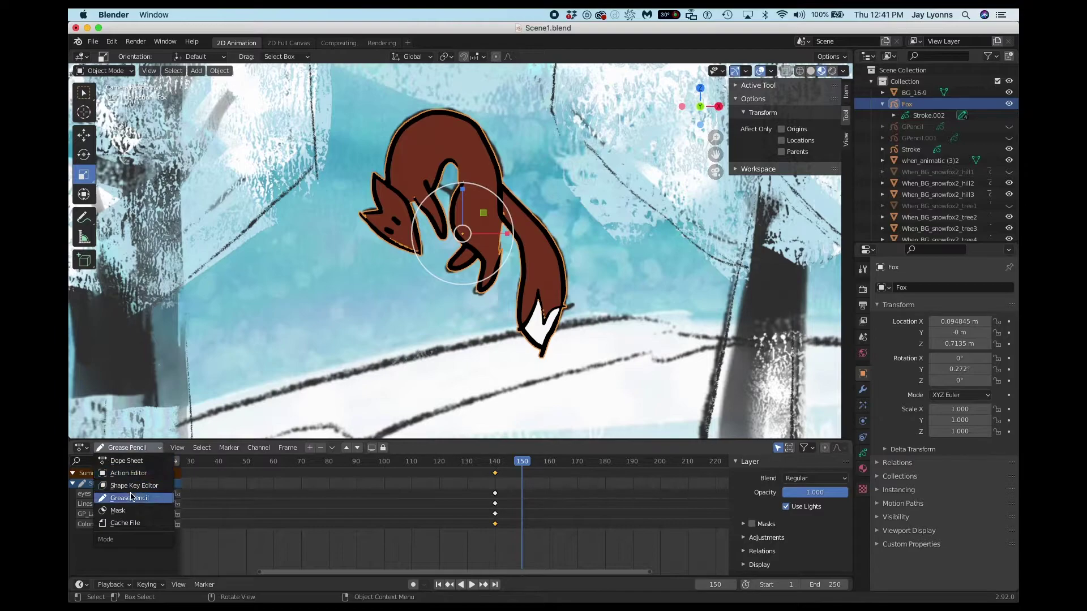
left_click(125, 460)
left_click(136, 448)
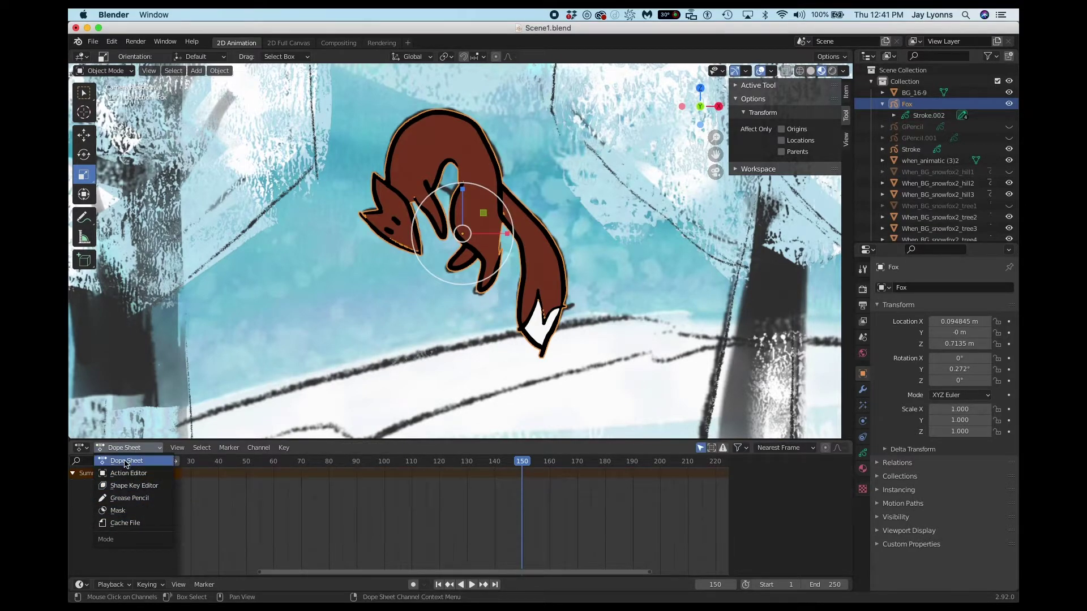
left_click(126, 461)
left_click(129, 448)
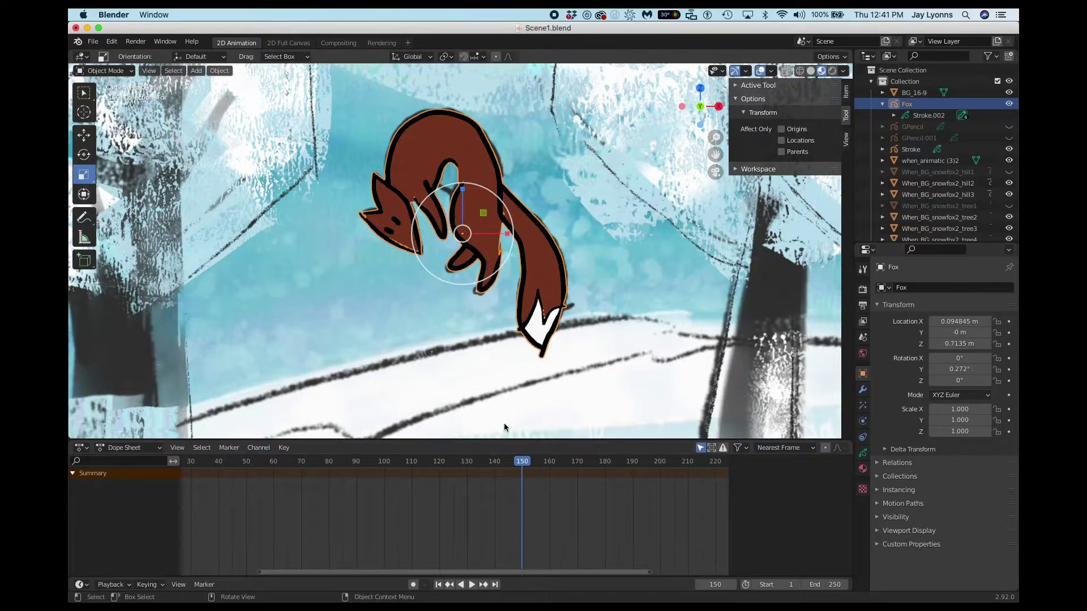
left_click(133, 448)
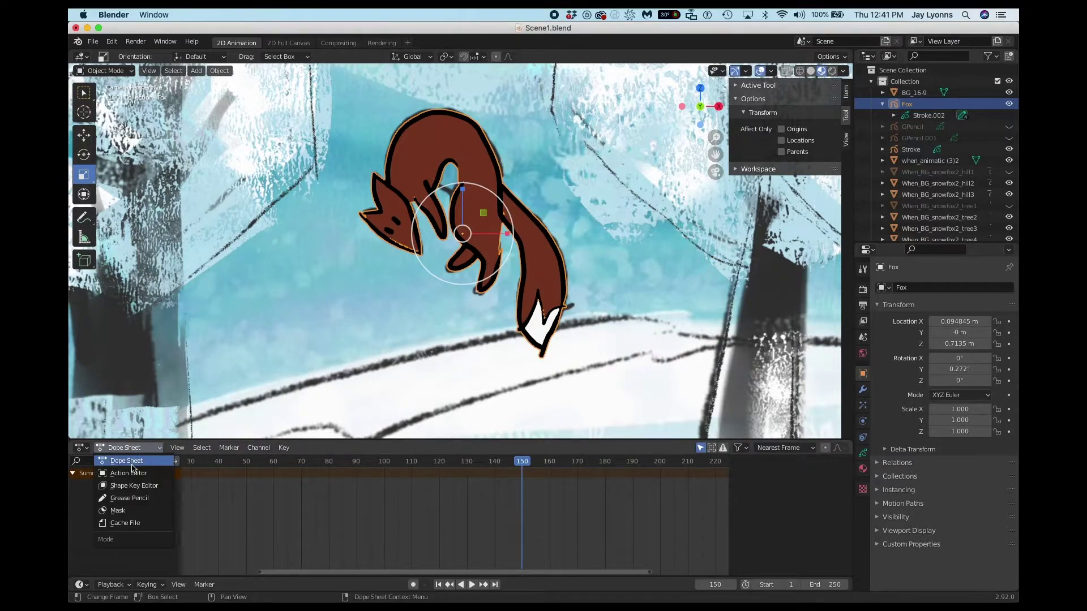
left_click(133, 464)
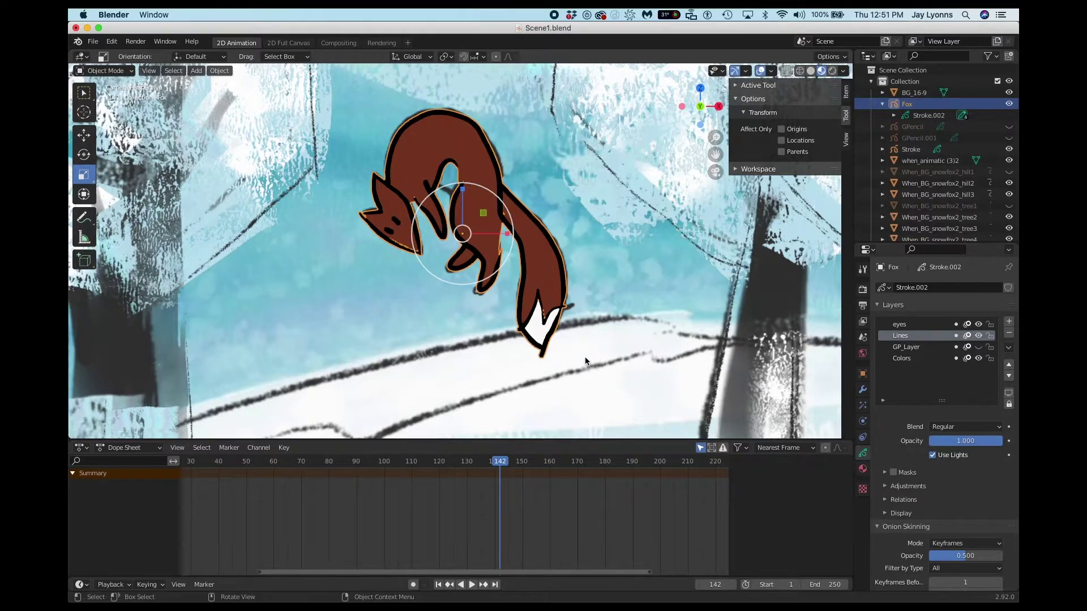
Scroll through the properties to view the fox's eyes, Lines, GP_Layer and Colors layers
scroll(584, 360, "down", 4)
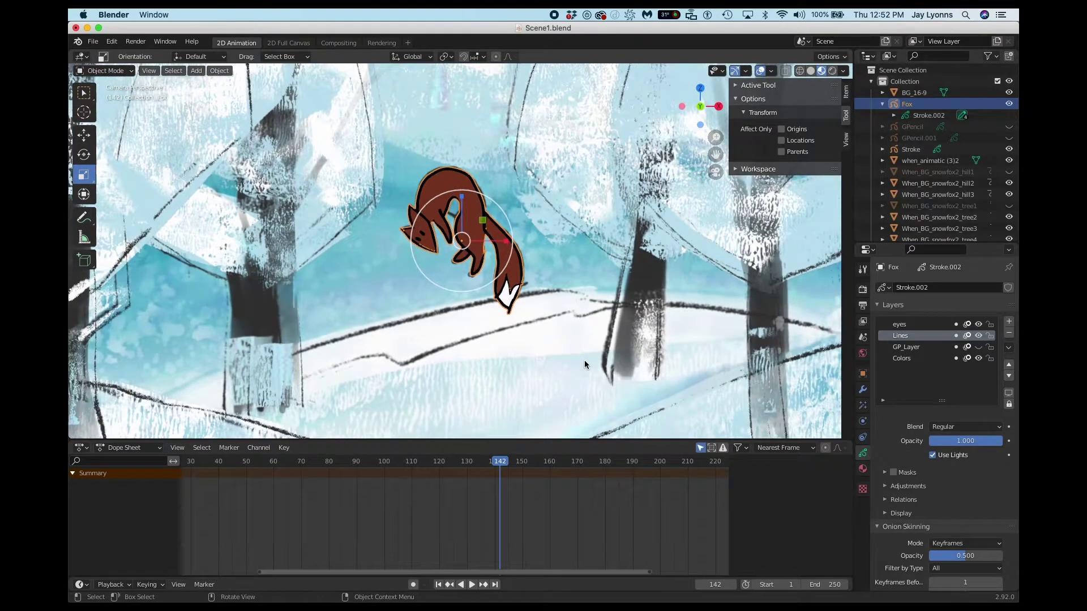
scroll(585, 363, "down", 6)
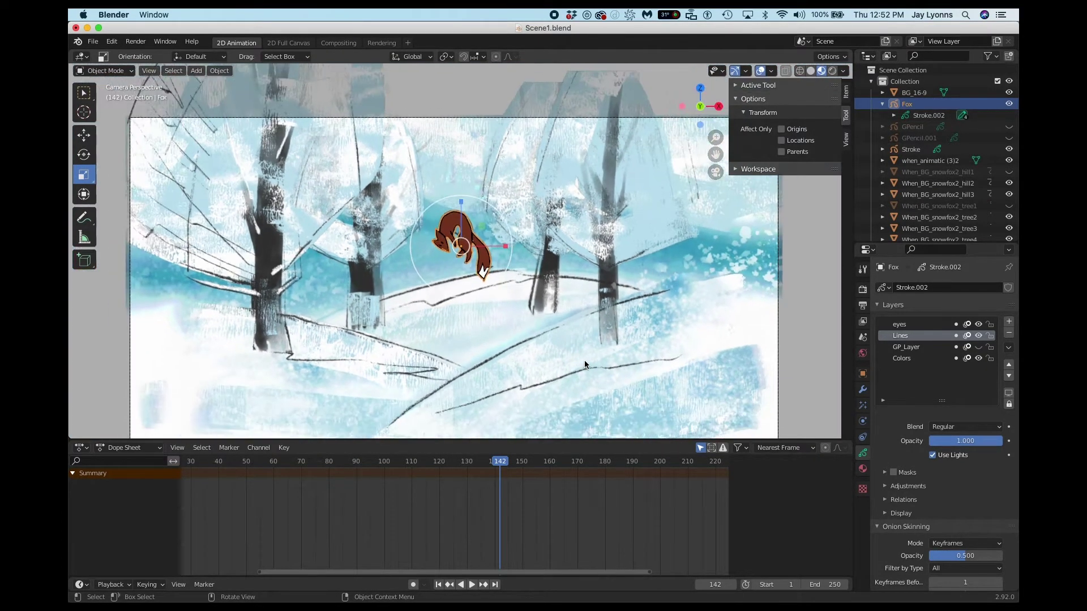
scroll(584, 360, "down", 2)
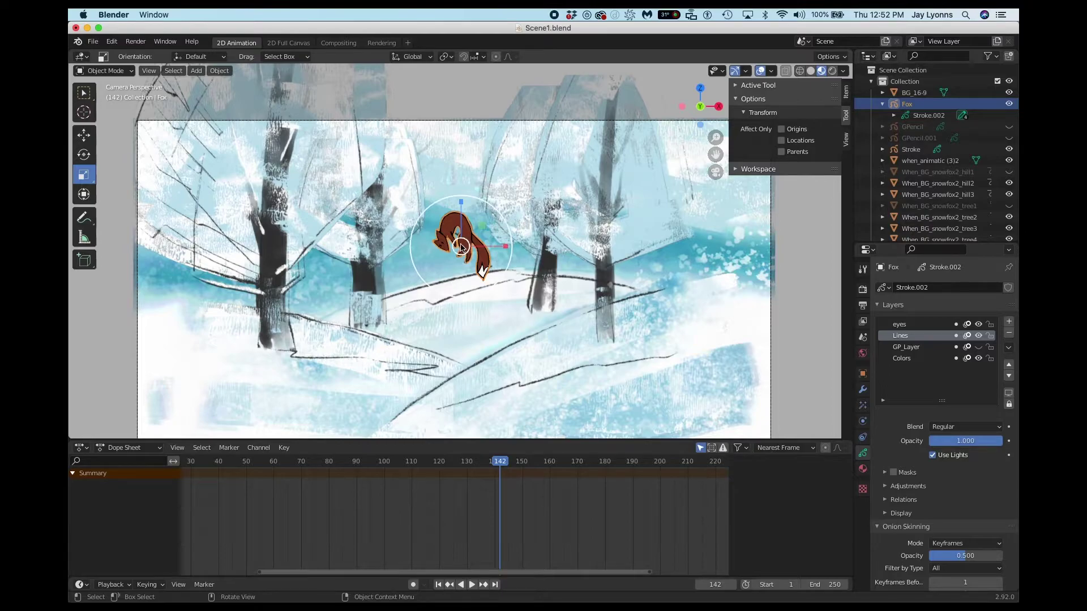
scroll(461, 245, "up", 4)
scroll(462, 245, "up", 3)
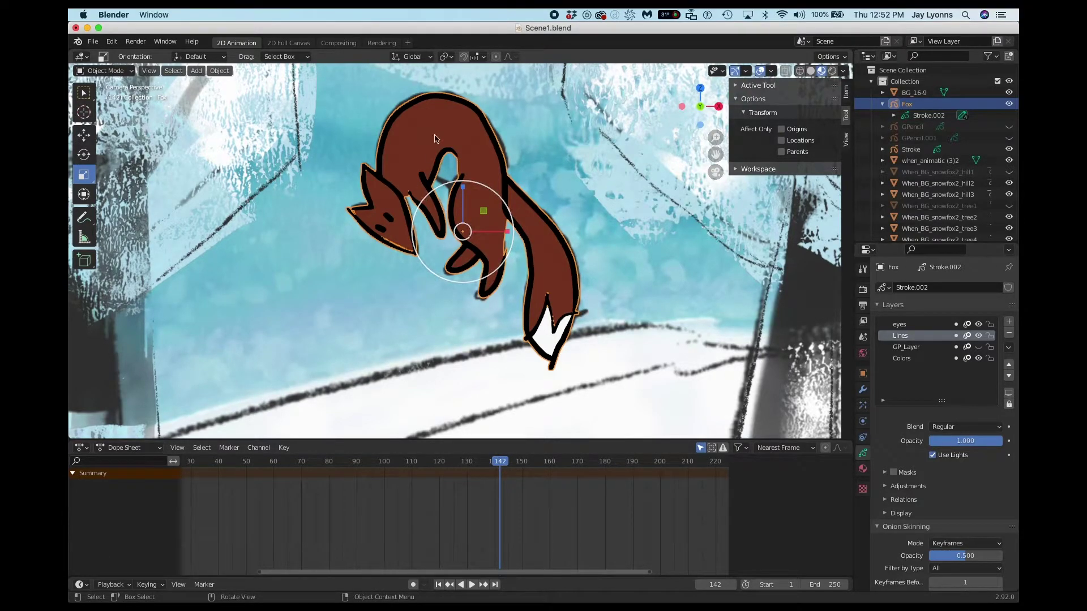
Hide the Colors layer so only the fox's black outlines and eyes show
left_click(978, 358)
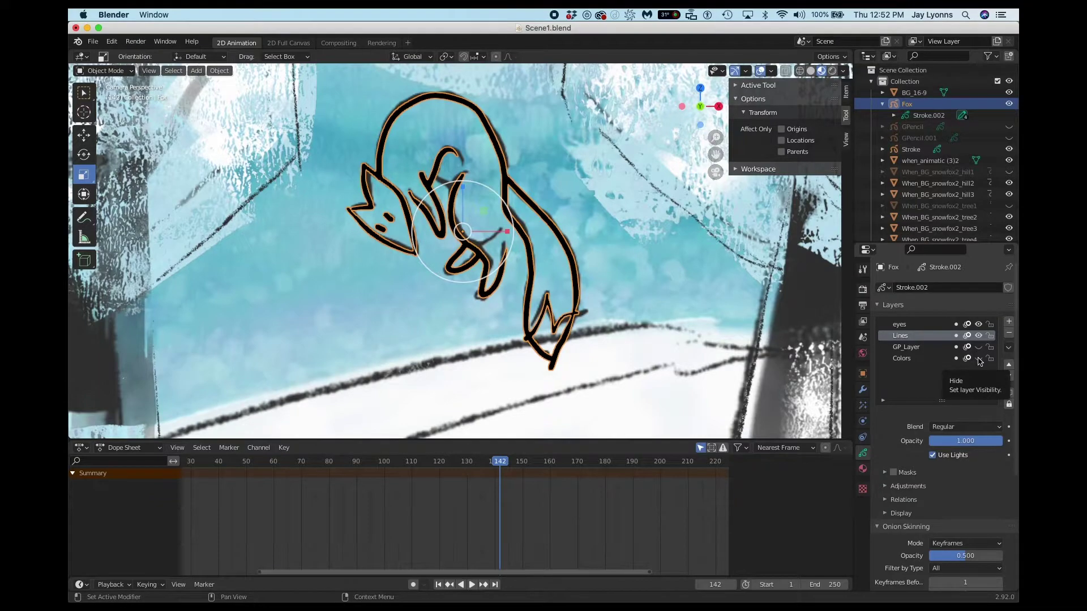
left_click(978, 359)
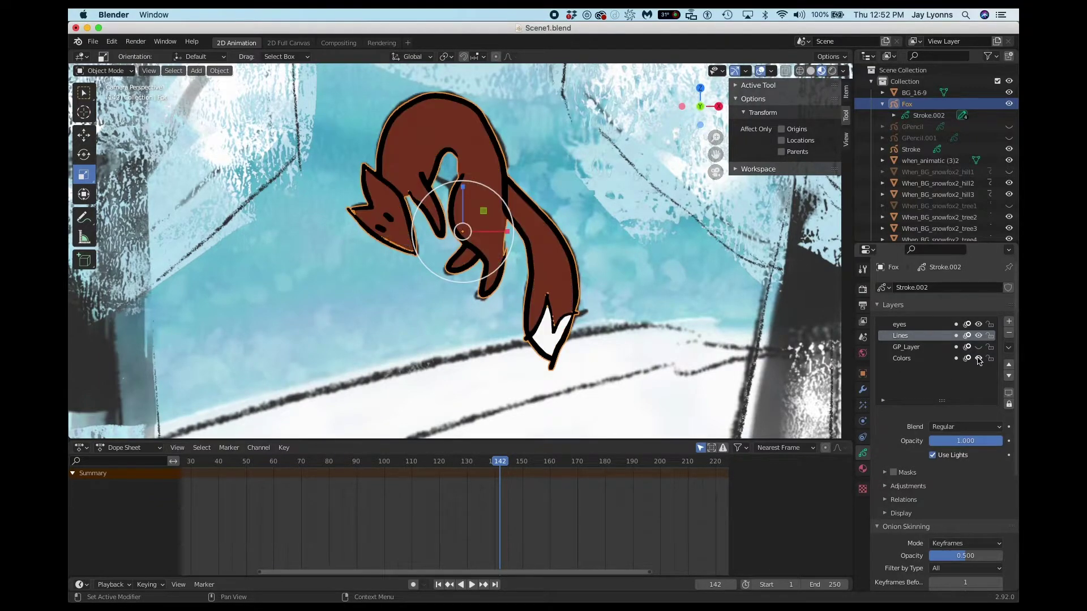
left_click(979, 359)
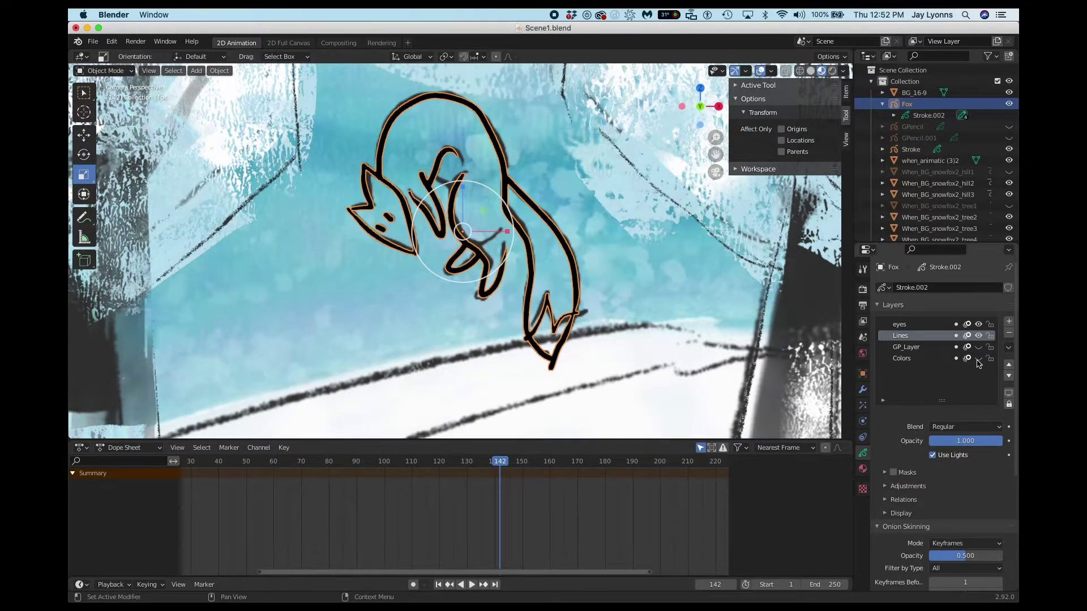
left_click(978, 359)
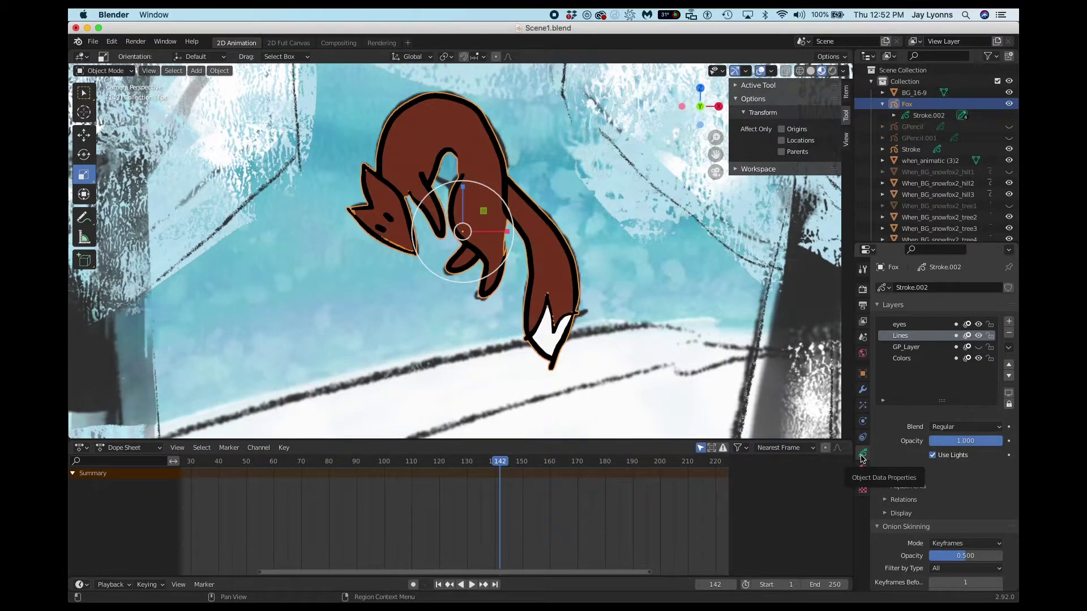
left_click(979, 359)
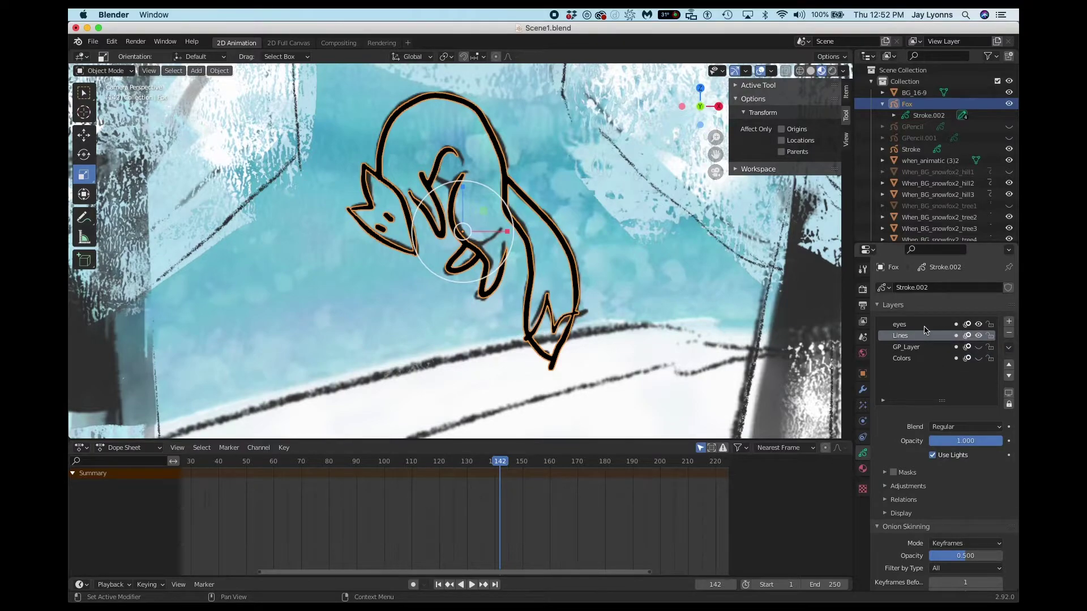
Make Lines the active layer, then play the animation from frame 139
left_click(979, 326)
left_click(980, 325)
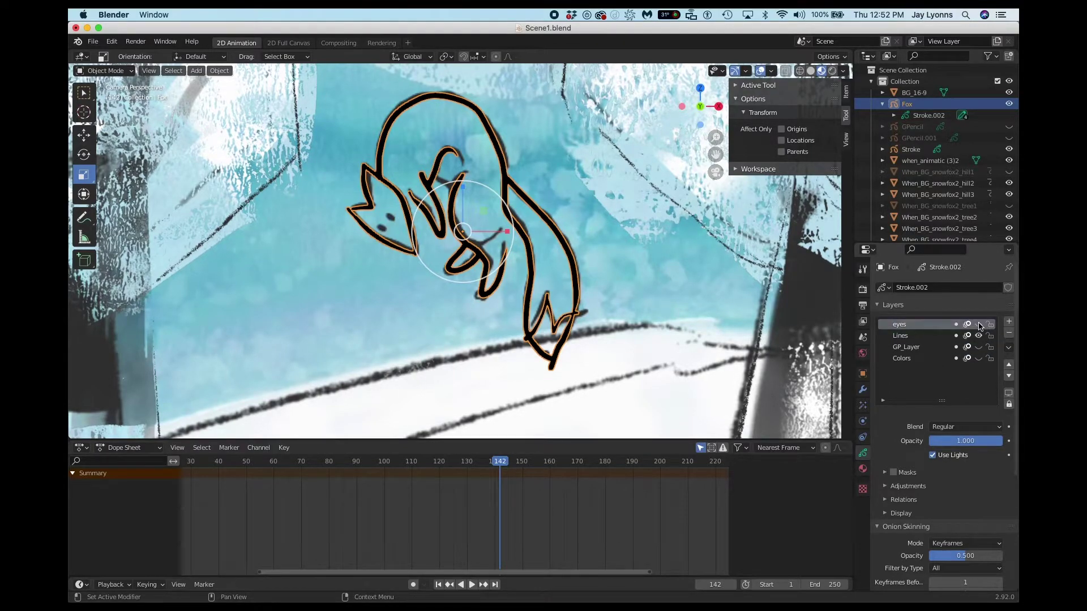
left_click(913, 337)
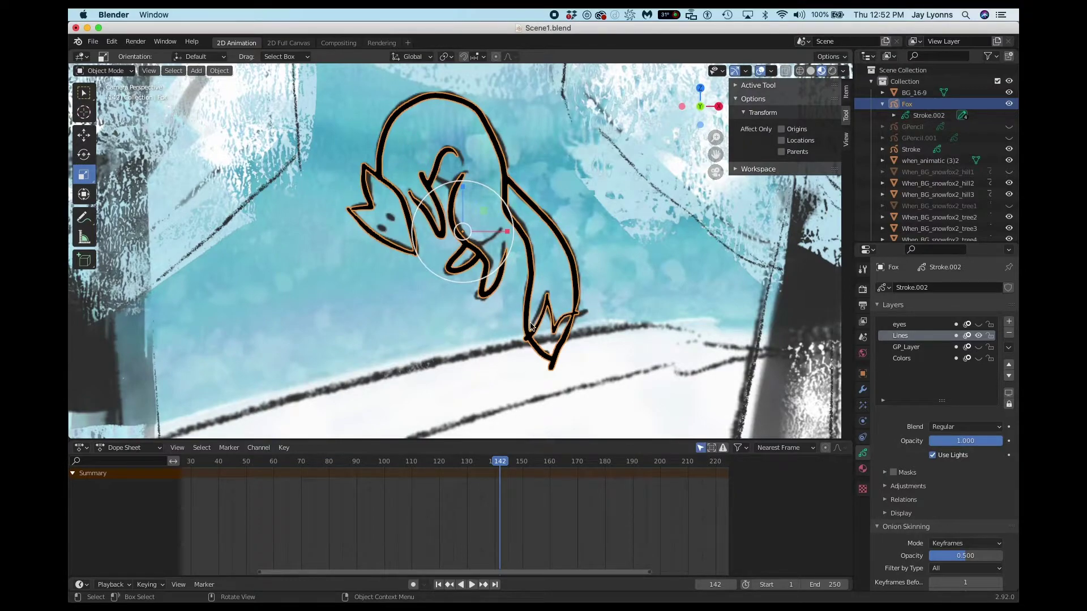
left_click(493, 462)
key("space")
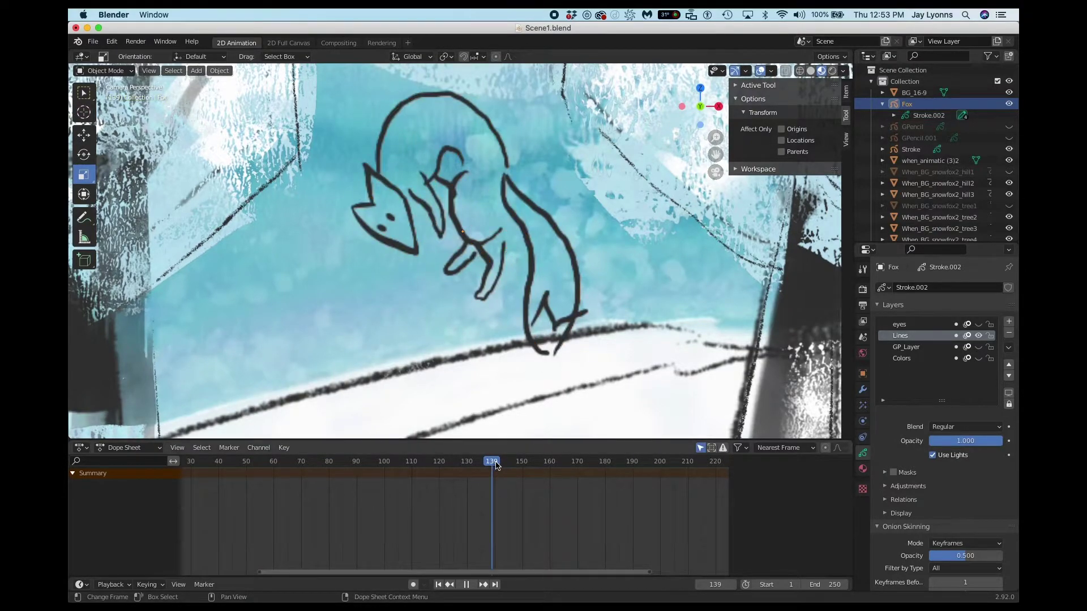
key("space")
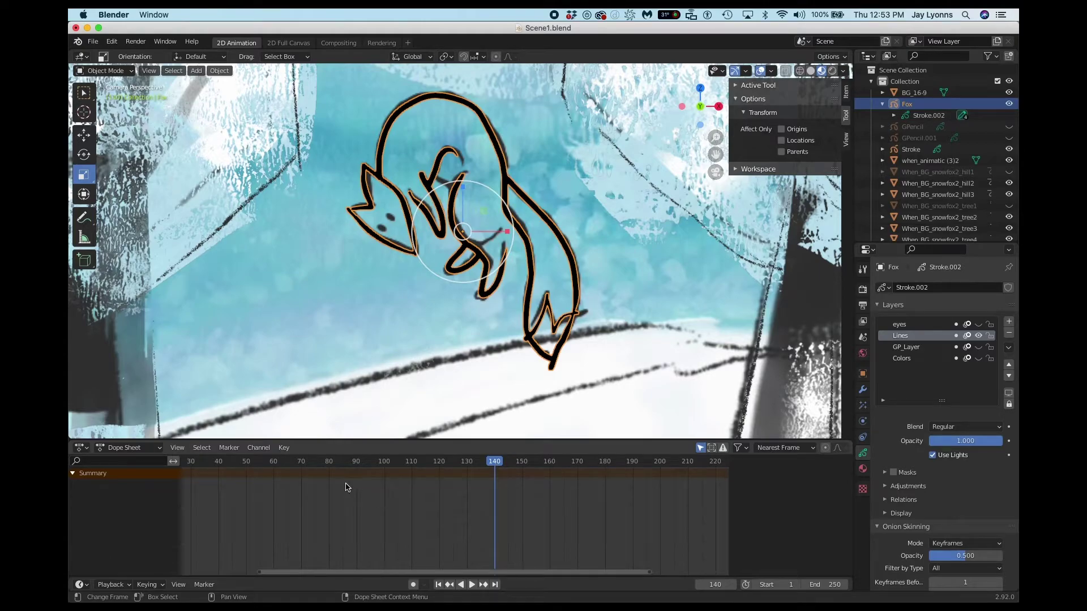
left_click(121, 449)
key("space")
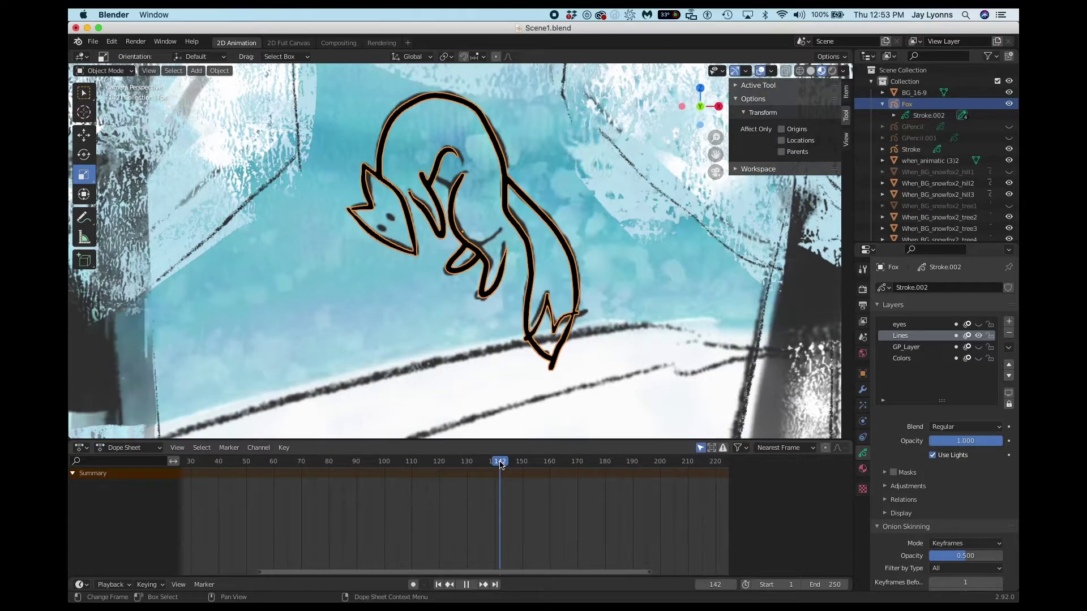
mouse_move(508, 466)
left_mouse_down()
mouse_move(517, 463)
mouse_move(504, 464)
left_mouse_up()
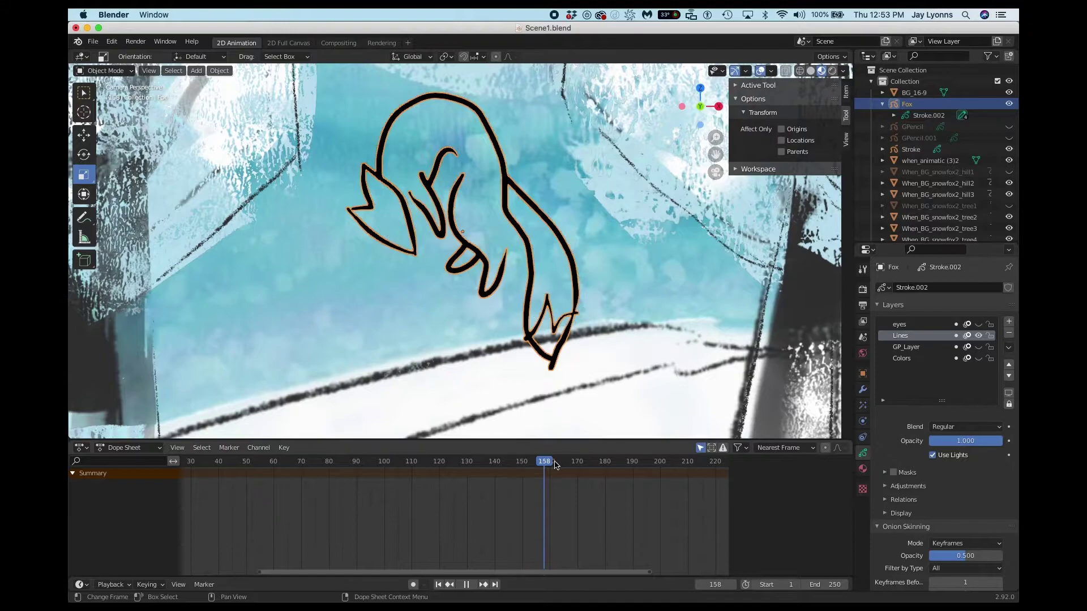
key("space")
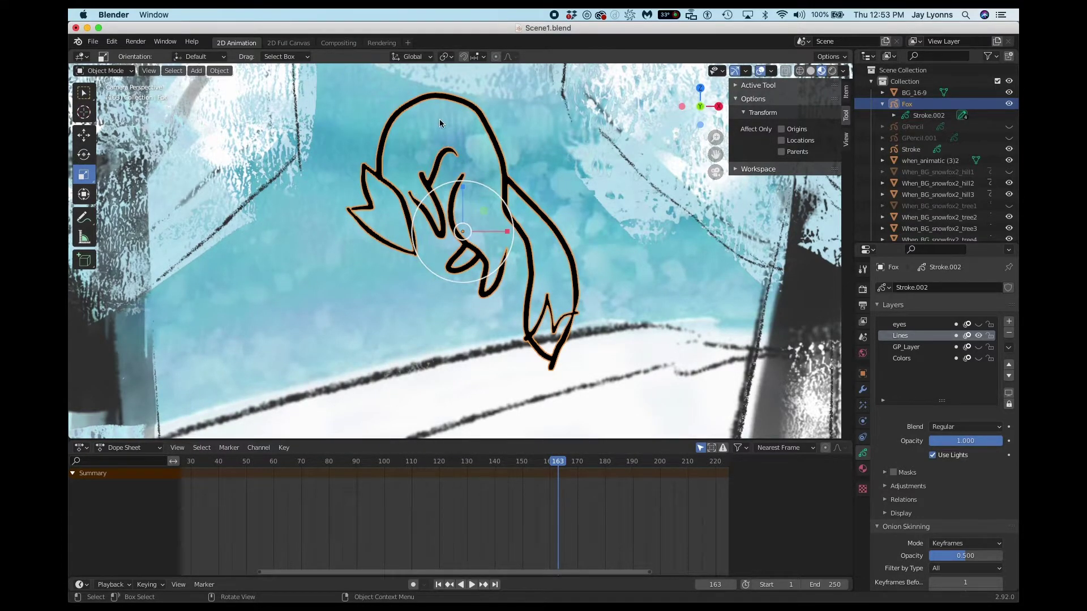
left_click_drag(524, 468, 500, 468)
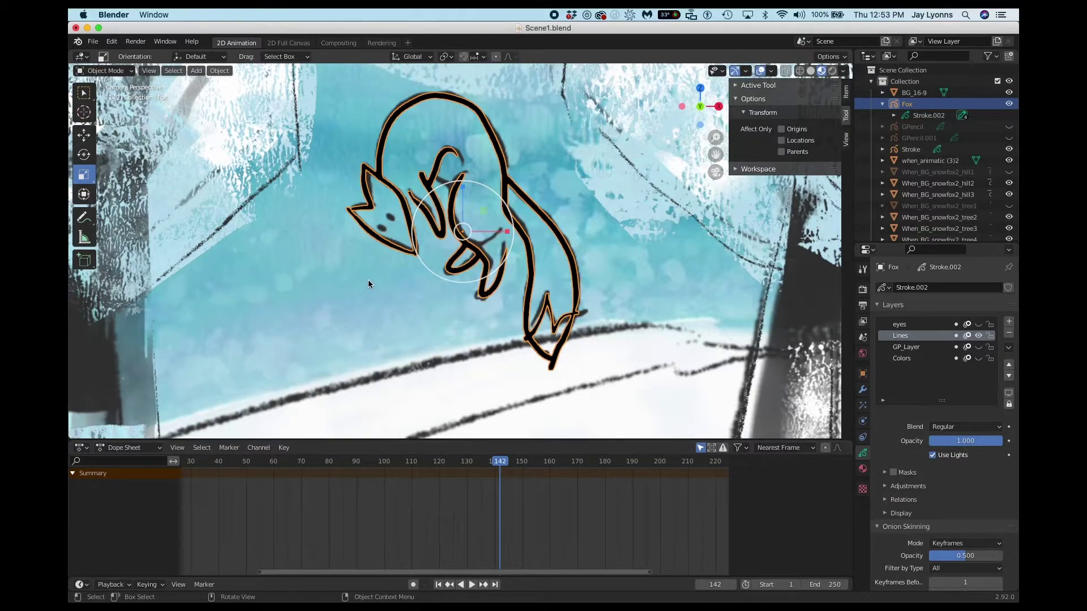
left_click(104, 71)
Put the Fox into Draw mode and keep F Ink Pen as the brush
left_click(99, 125)
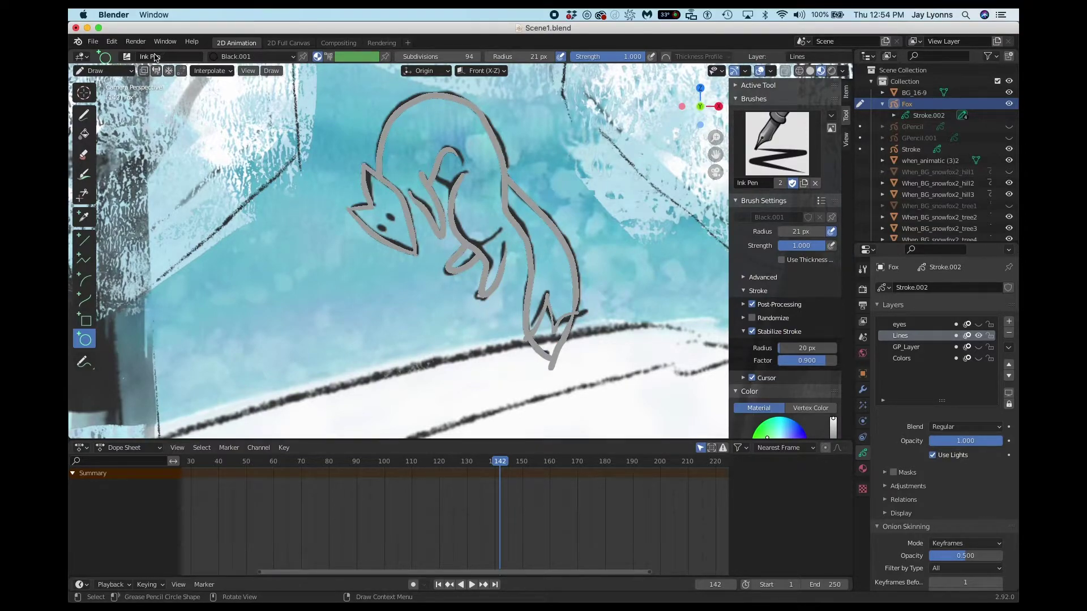
left_click(127, 57)
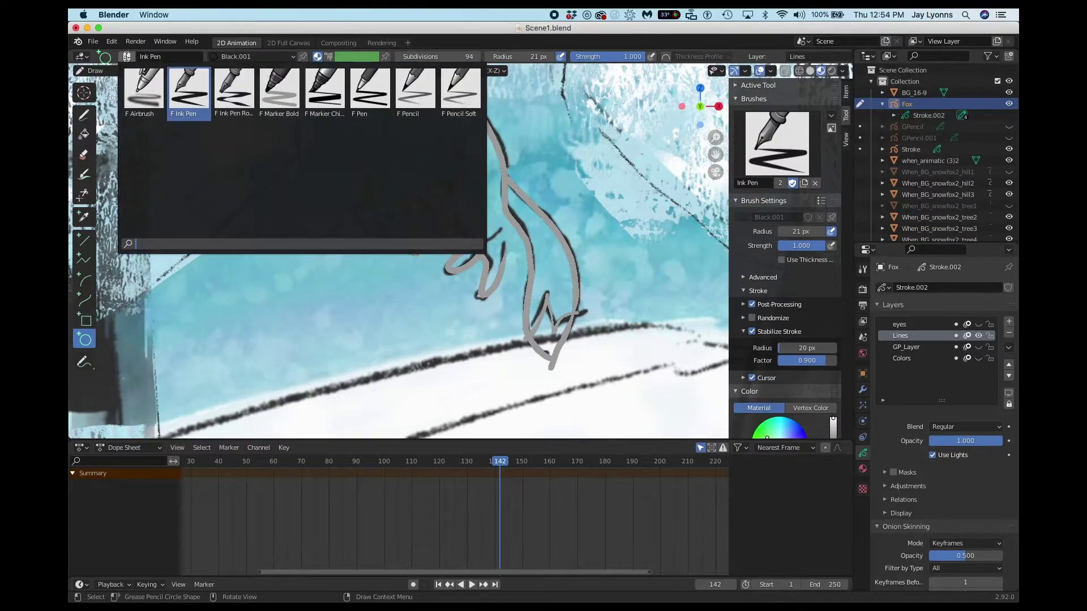
left_click(188, 90)
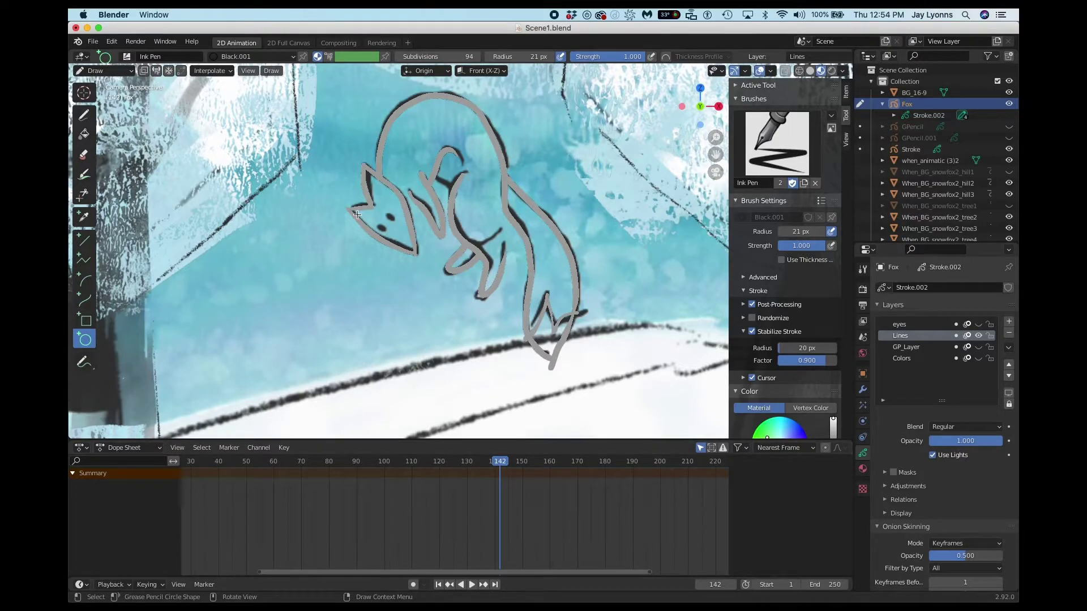
Trace new strokes over the fox: a head circle, ears, back, legs and a zigzag tail
left_click_drag(350, 211, 395, 247)
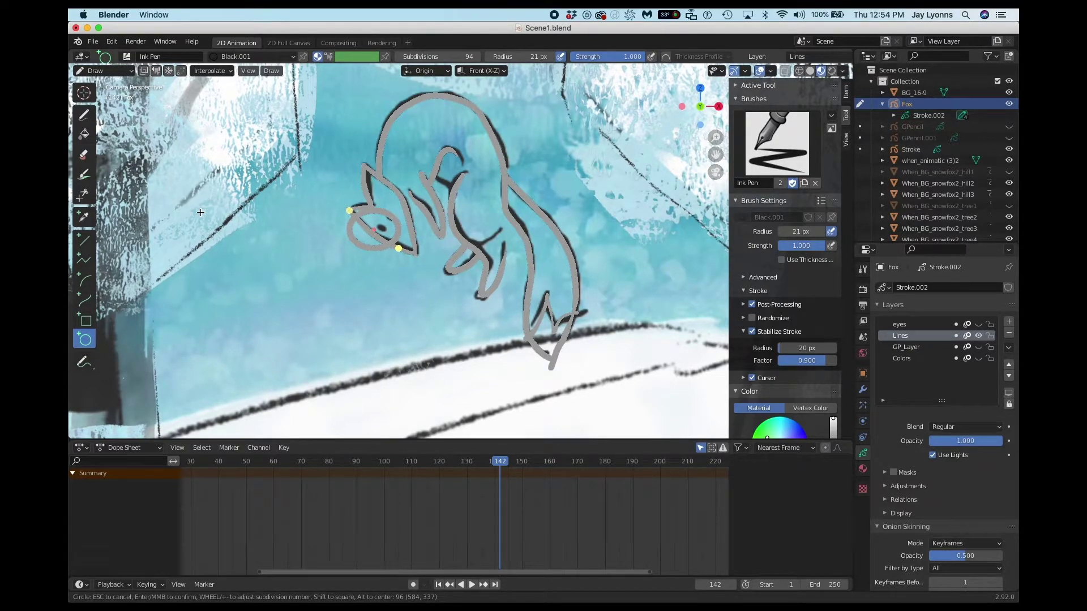
key("Return")
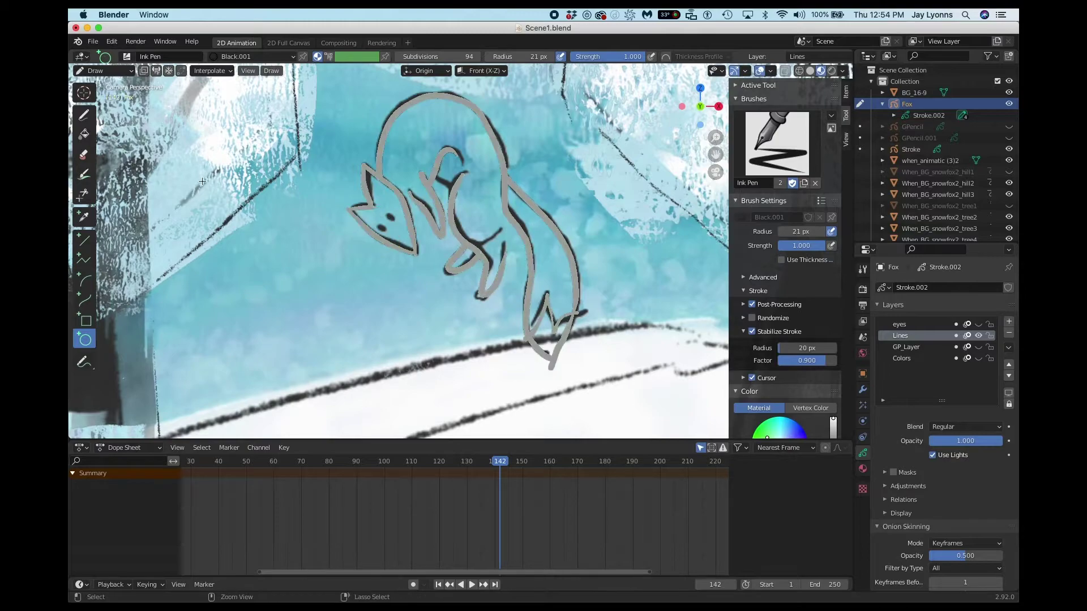
key("d")
mouse_move(348, 223)
left_mouse_down()
mouse_move(371, 239)
mouse_move(422, 252)
left_mouse_up()
mouse_move(358, 177)
left_mouse_down()
mouse_move(387, 183)
mouse_move(426, 256)
left_mouse_up()
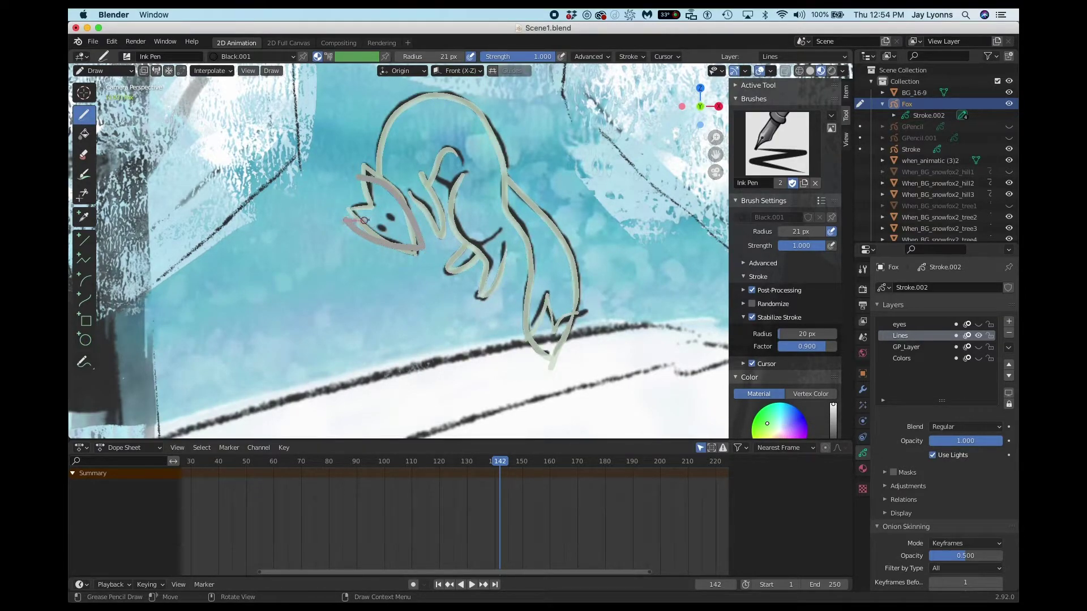
mouse_move(352, 219)
left_mouse_down()
mouse_move(378, 214)
mouse_move(376, 223)
mouse_move(376, 165)
mouse_move(405, 106)
mouse_move(483, 140)
mouse_move(502, 218)
left_mouse_up()
mouse_move(453, 171)
left_mouse_down()
mouse_move(502, 310)
mouse_move(507, 221)
left_mouse_up()
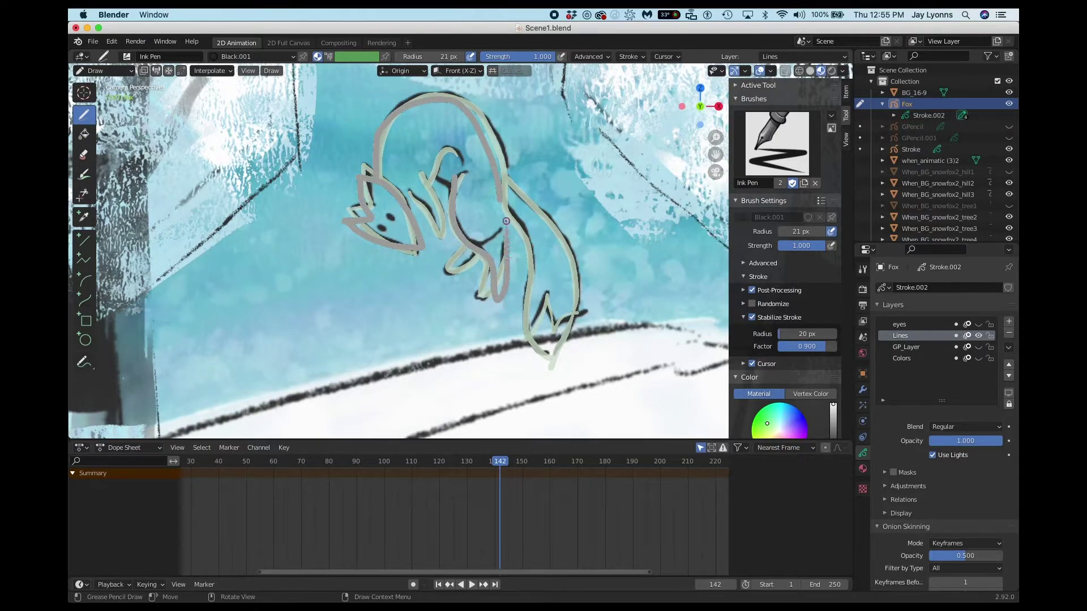
mouse_move(407, 193)
left_mouse_down()
mouse_move(438, 223)
mouse_move(419, 167)
mouse_move(432, 179)
mouse_move(464, 161)
left_mouse_up()
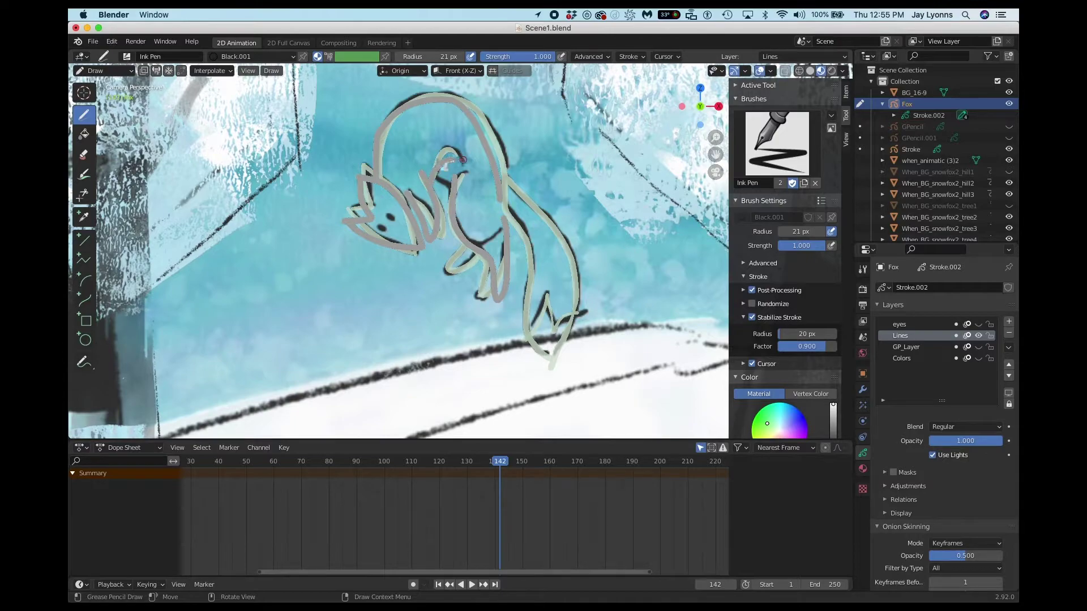
mouse_move(468, 246)
left_mouse_down()
mouse_move(484, 258)
mouse_move(488, 249)
left_mouse_up()
mouse_move(502, 176)
left_mouse_down()
mouse_move(538, 273)
mouse_move(542, 355)
mouse_move(559, 239)
mouse_move(575, 320)
mouse_move(564, 371)
left_mouse_up()
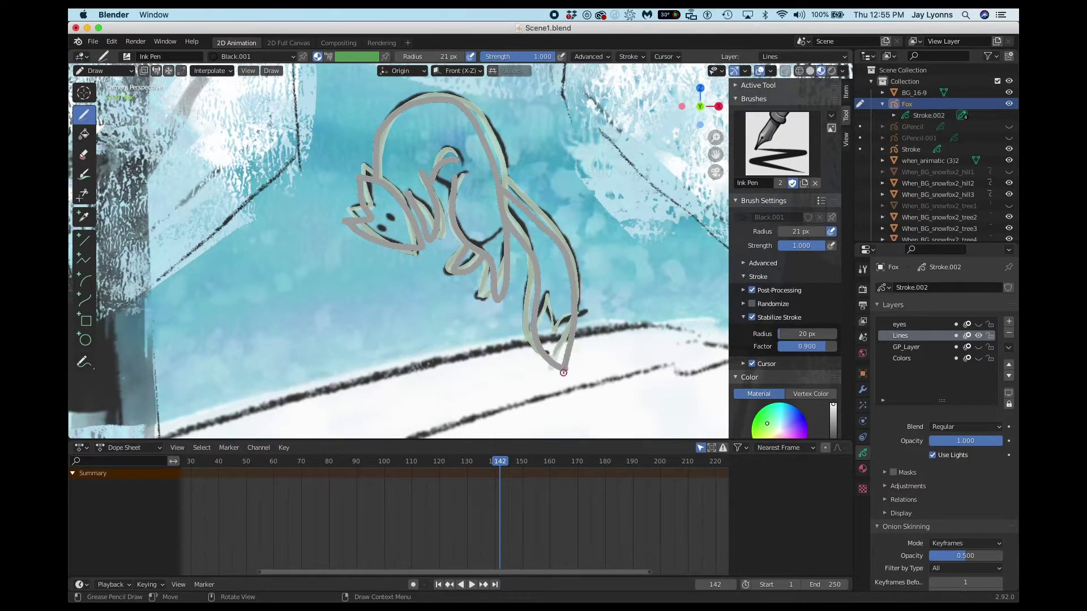
mouse_move(532, 335)
left_mouse_down()
mouse_move(550, 290)
mouse_move(557, 345)
mouse_move(590, 311)
left_mouse_up()
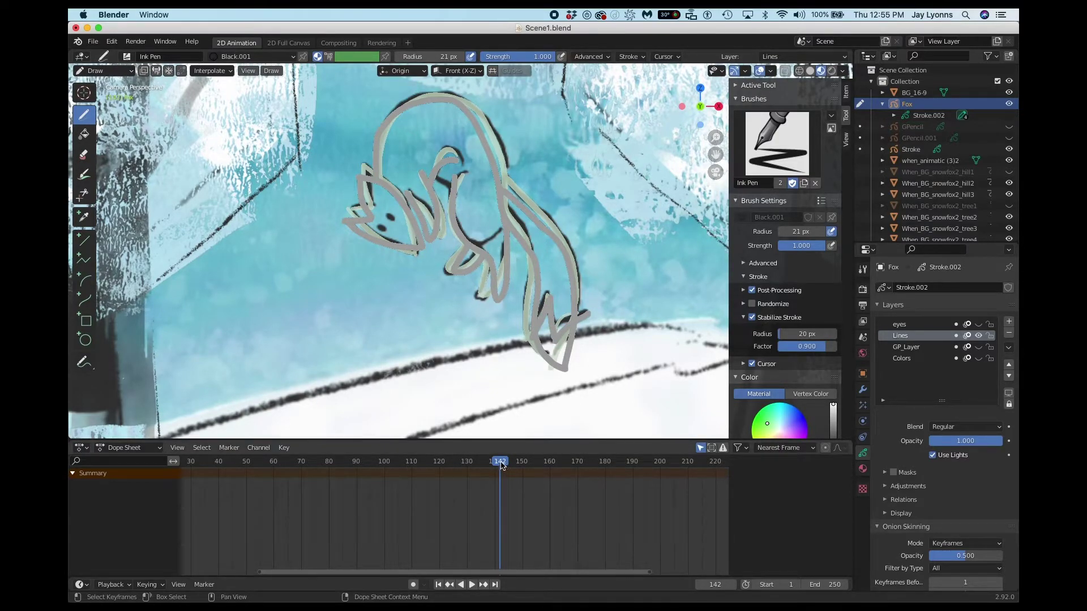
Play and scrub the animation to check the new lines, stopping on frame 142
key("space")
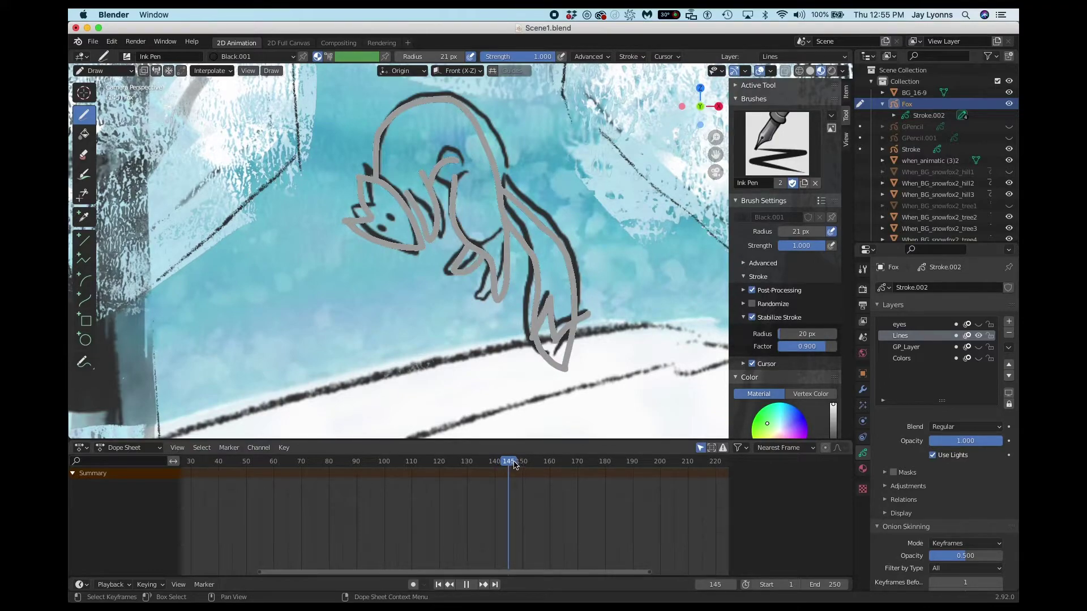
left_click(501, 465)
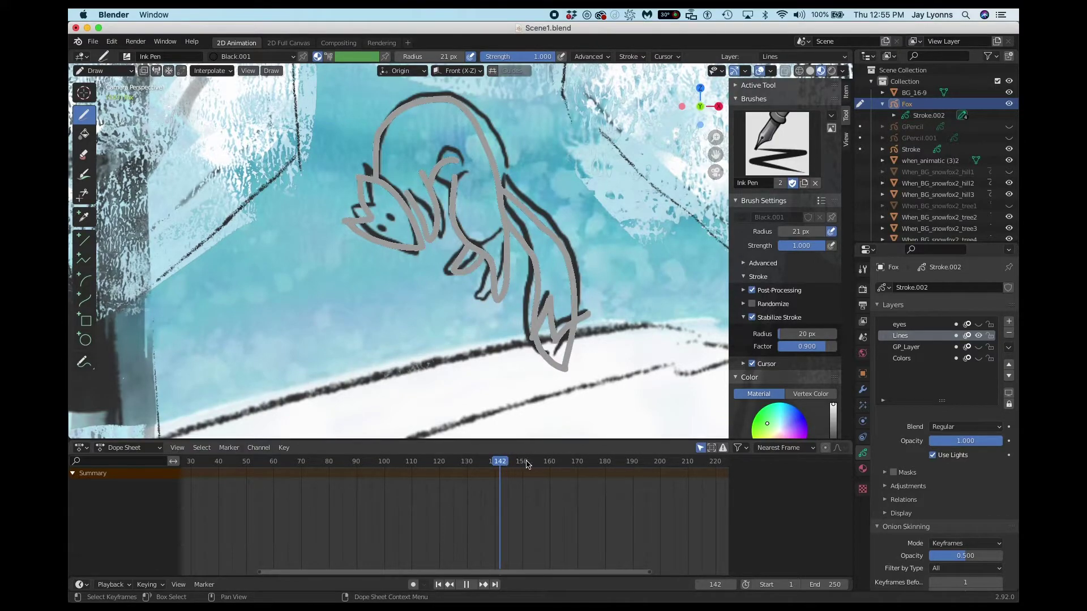
mouse_move(527, 464)
left_mouse_down()
mouse_move(551, 464)
mouse_move(503, 468)
left_mouse_up()
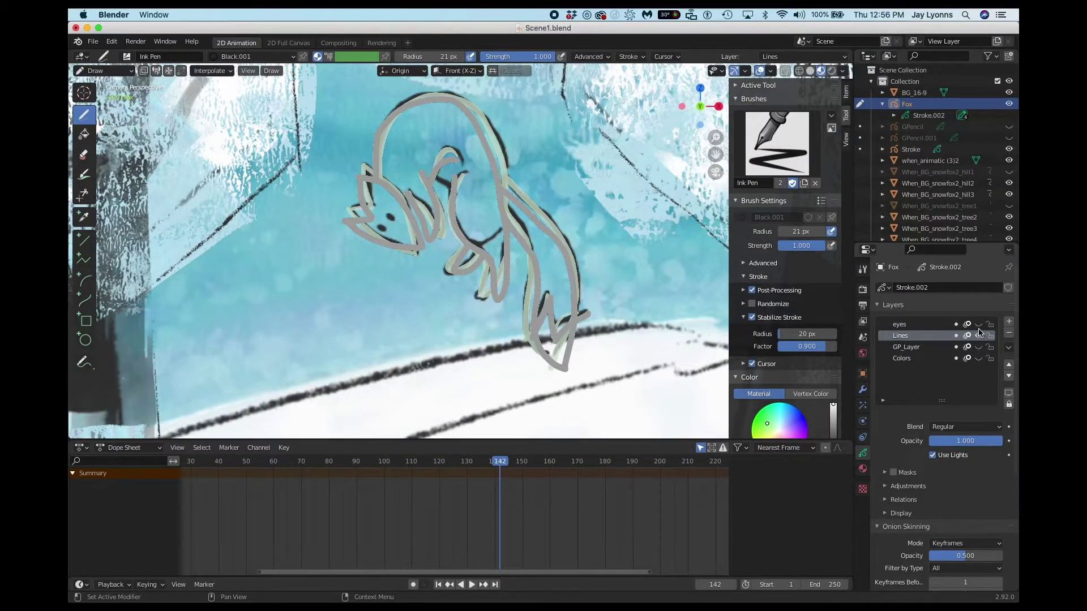
left_click(498, 463)
key("space")
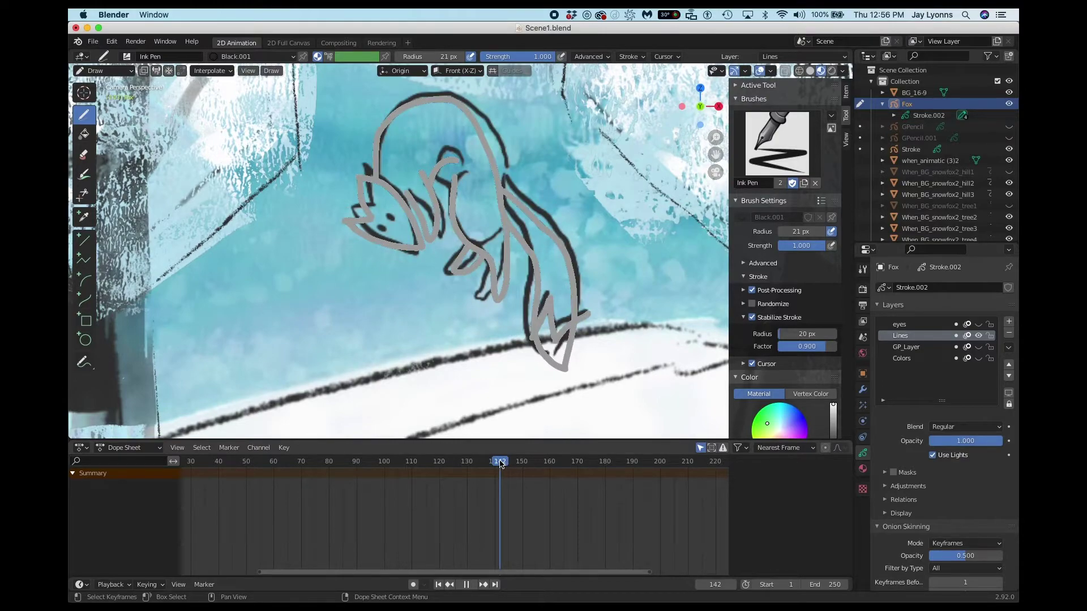
key("Escape")
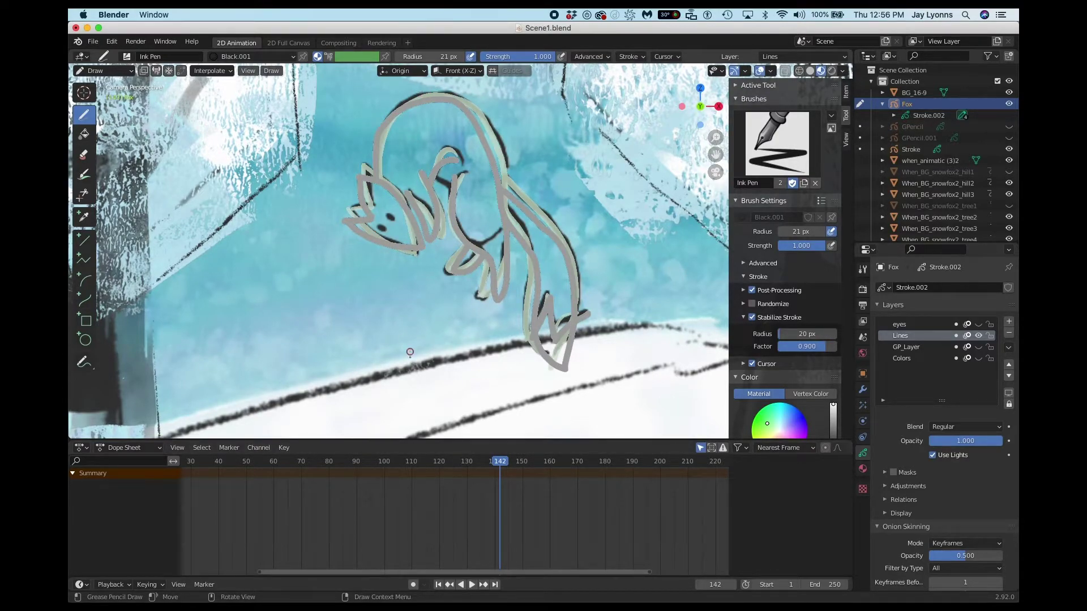
scroll(367, 290, "up", 3)
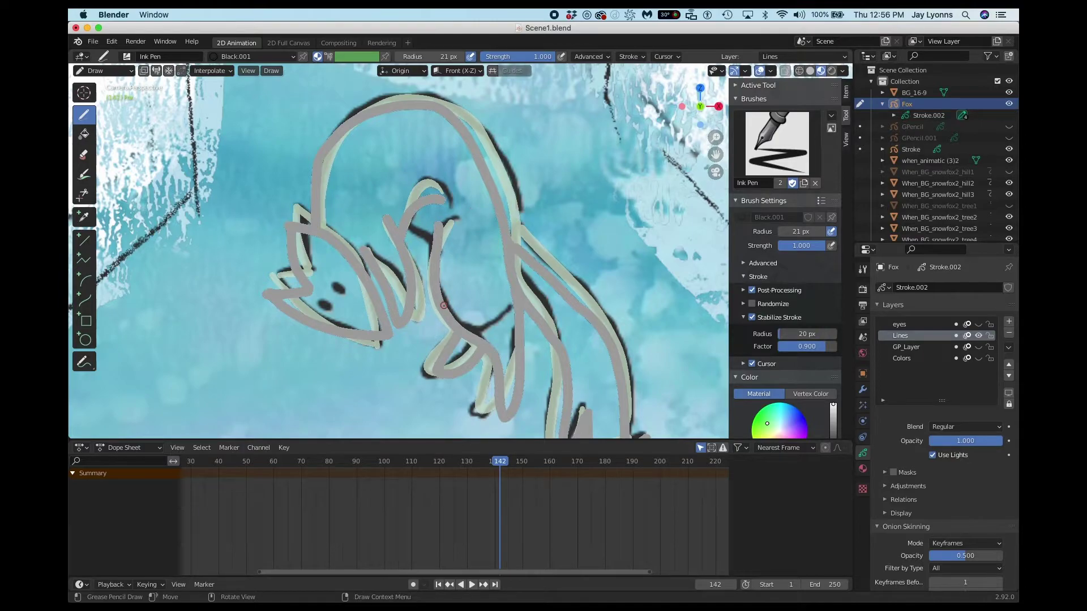
key("shift")
scroll(444, 306, "down", 2)
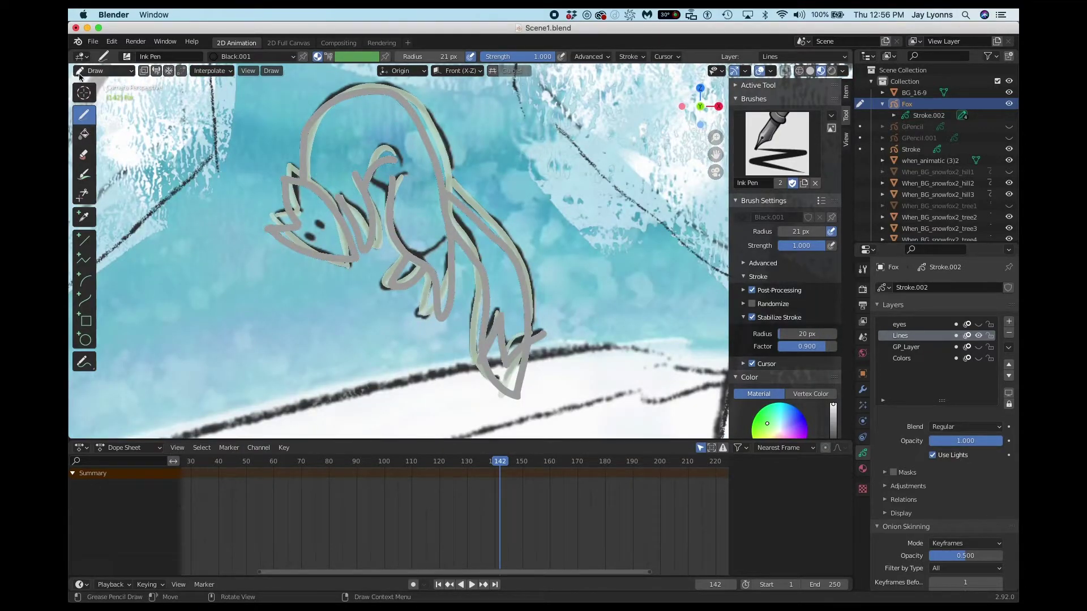
Return to Object mode, make Colors active and turn its visibility back on
left_click(96, 70)
left_click(91, 85)
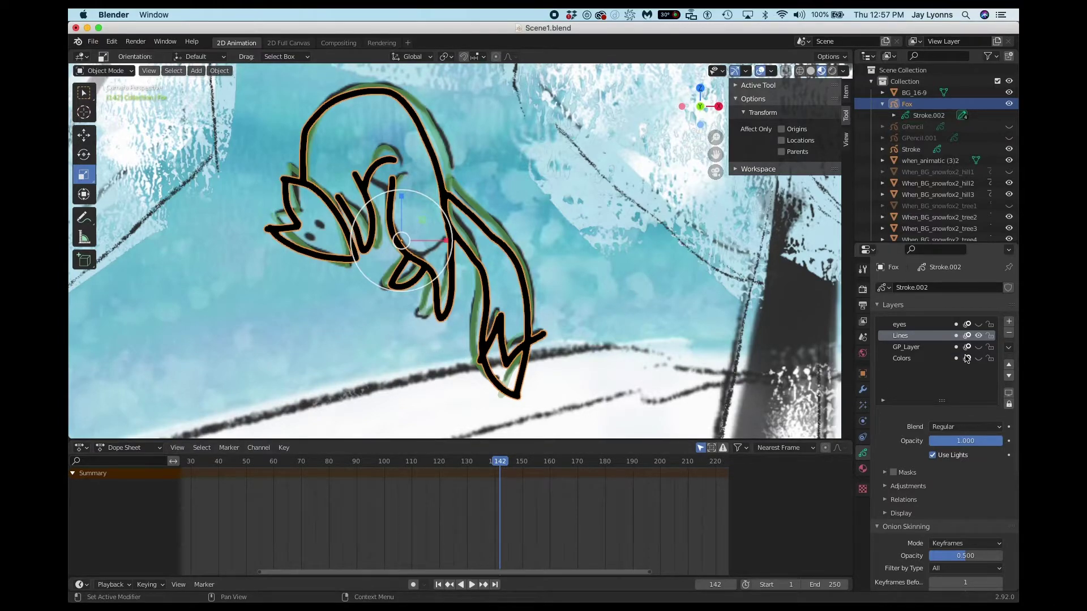
left_click(917, 359)
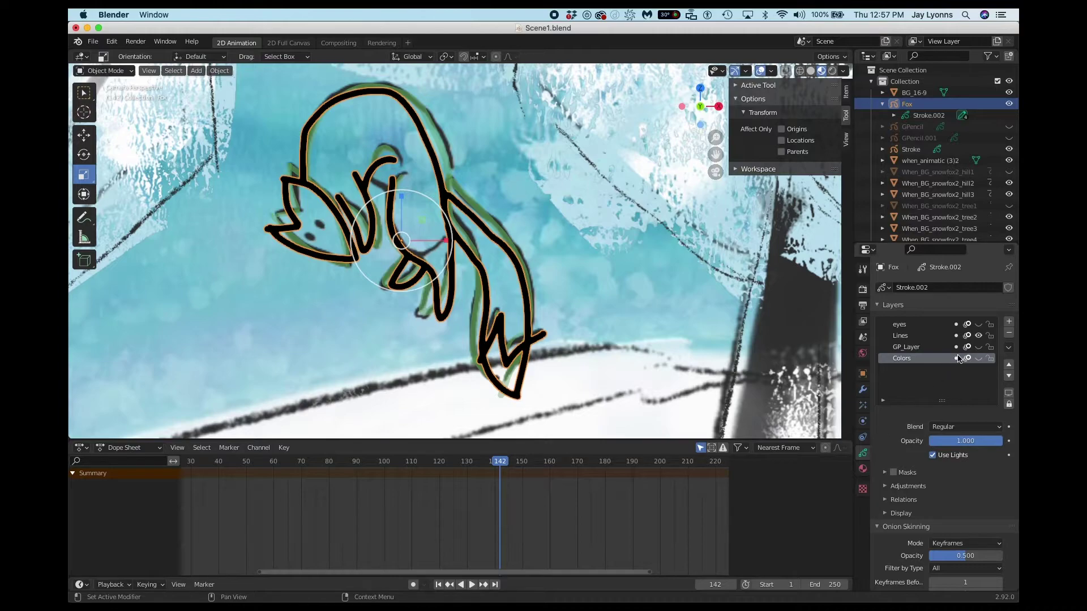
left_click(978, 358)
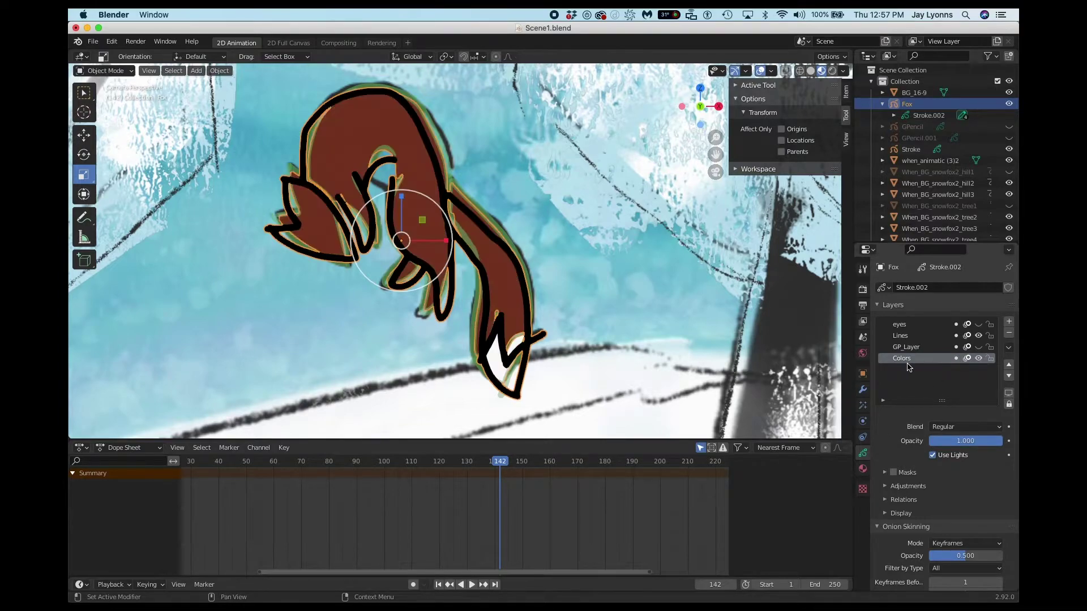
left_click(978, 336)
left_click(978, 337)
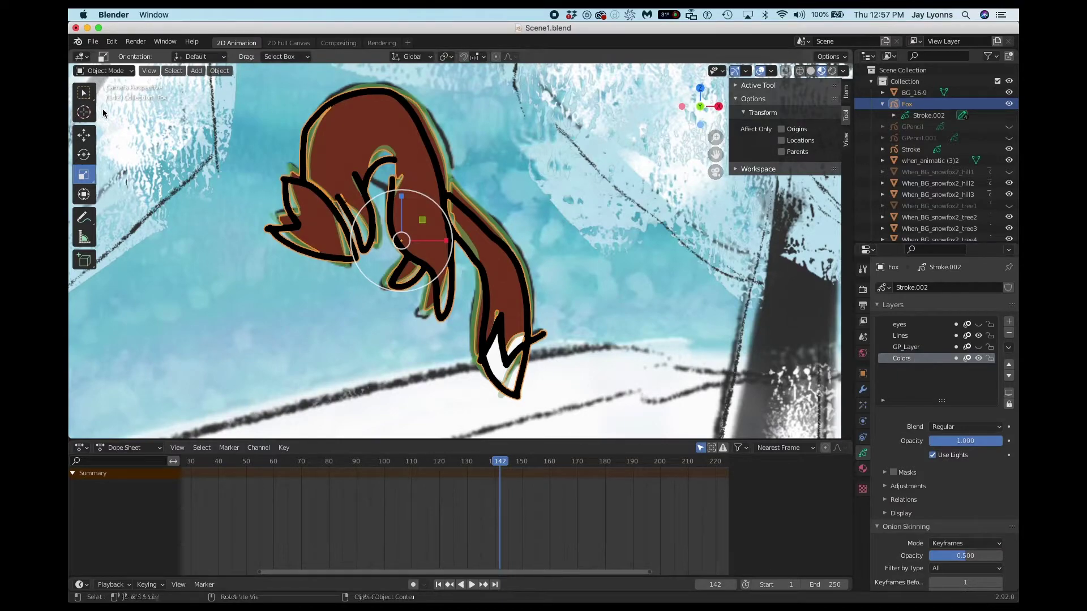
Enter Sculpt mode and switch to the Push Stroke brush
left_click(96, 71)
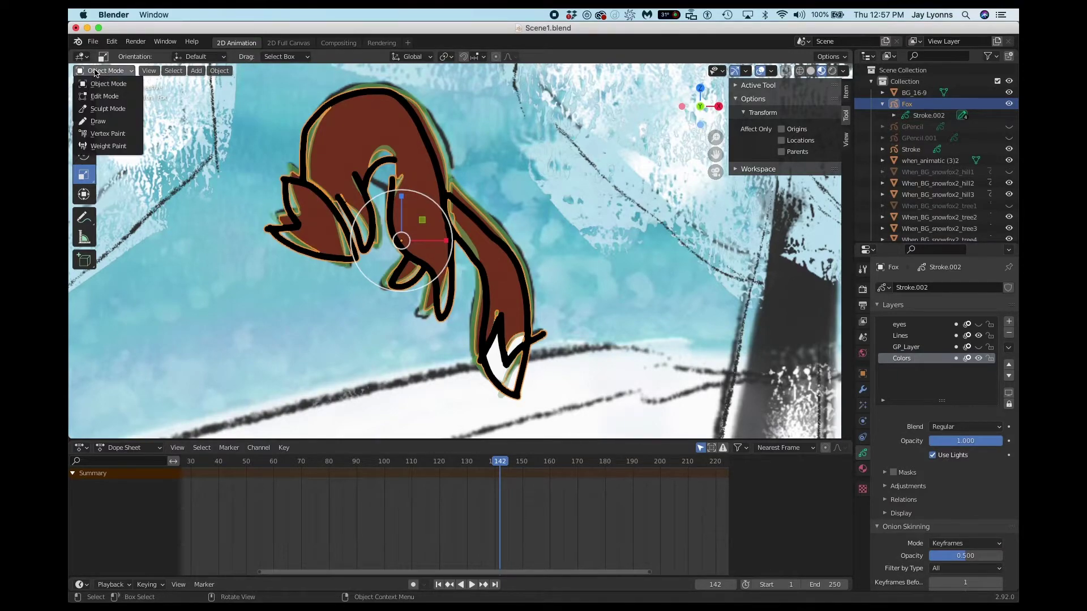
left_click(99, 110)
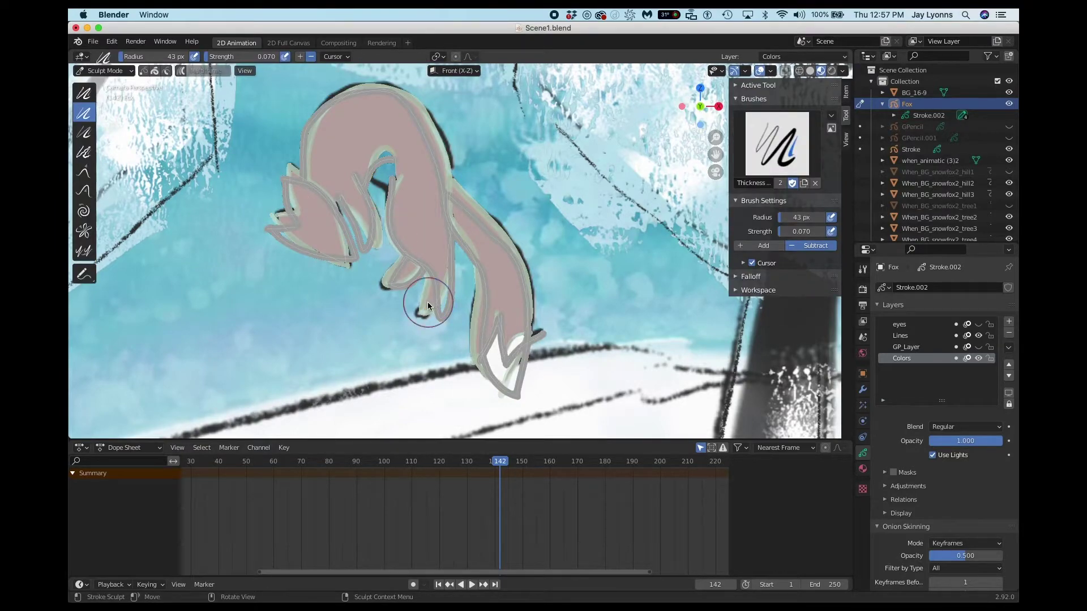
mouse_move(428, 304)
left_mouse_down()
mouse_move(446, 296)
mouse_move(437, 297)
left_mouse_up()
key("p")
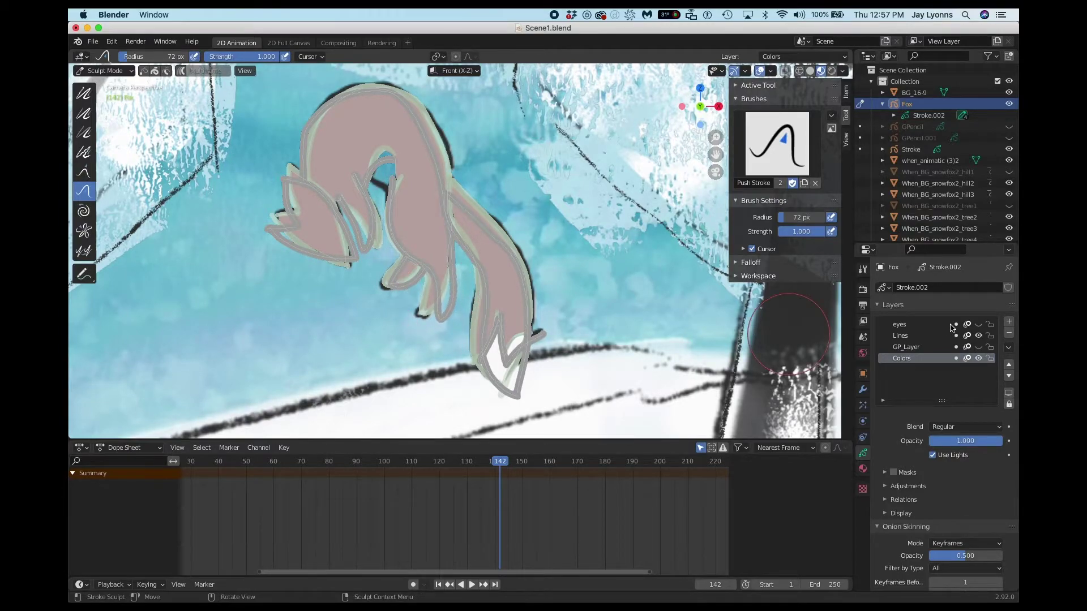
Lock the Lines layer and push the fill strokes around the fox's legs
left_click(989, 336)
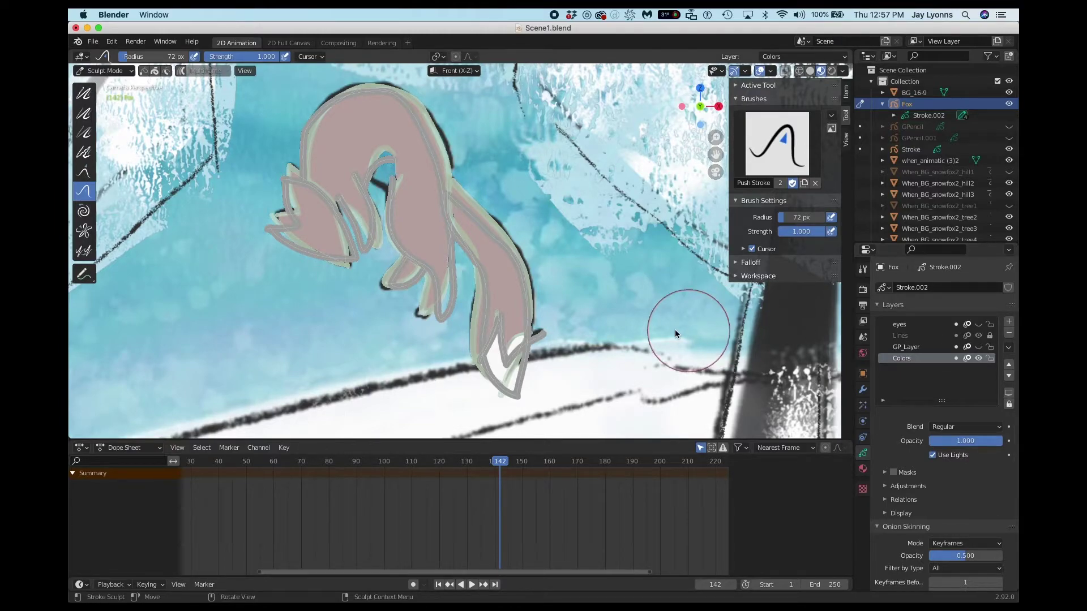
left_click_drag(437, 301, 442, 312)
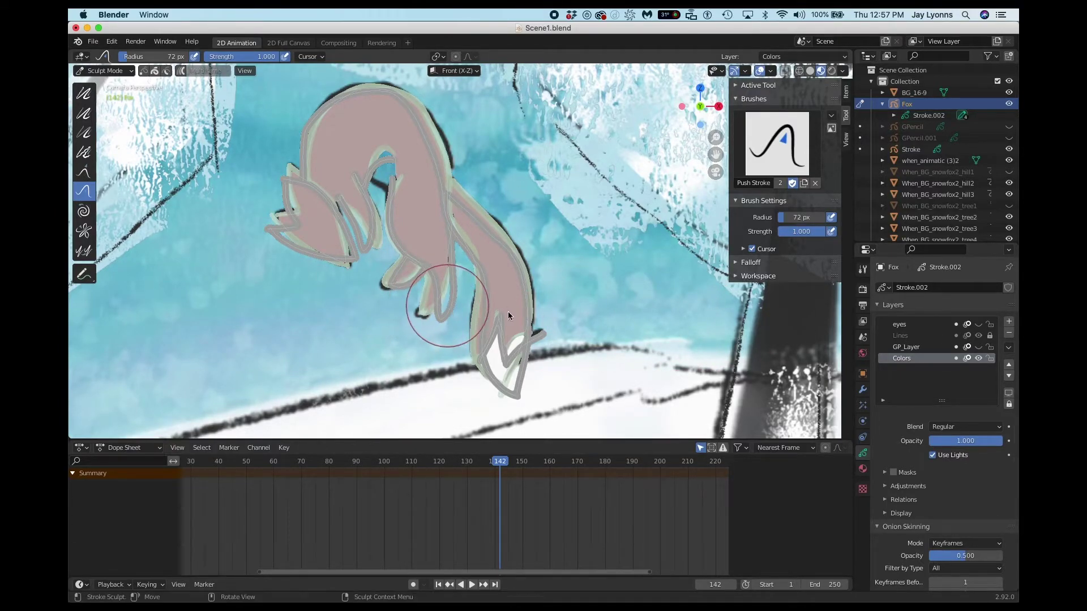
left_click_drag(500, 466, 494, 464)
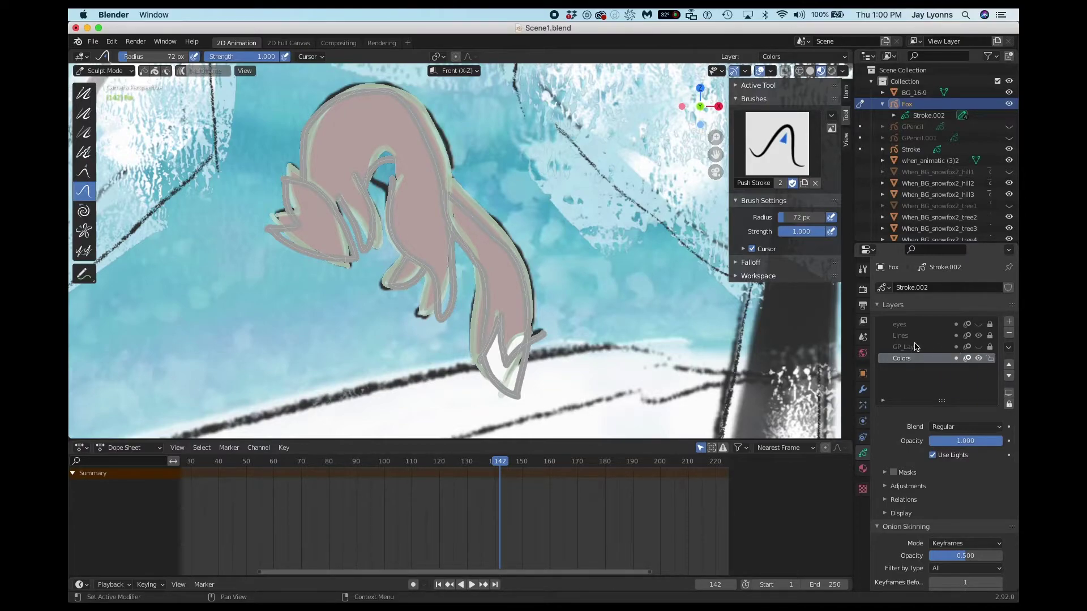
Lock the eyes layer and push the leg and ear fill strokes under the outlines
left_click(990, 326)
left_click(105, 70)
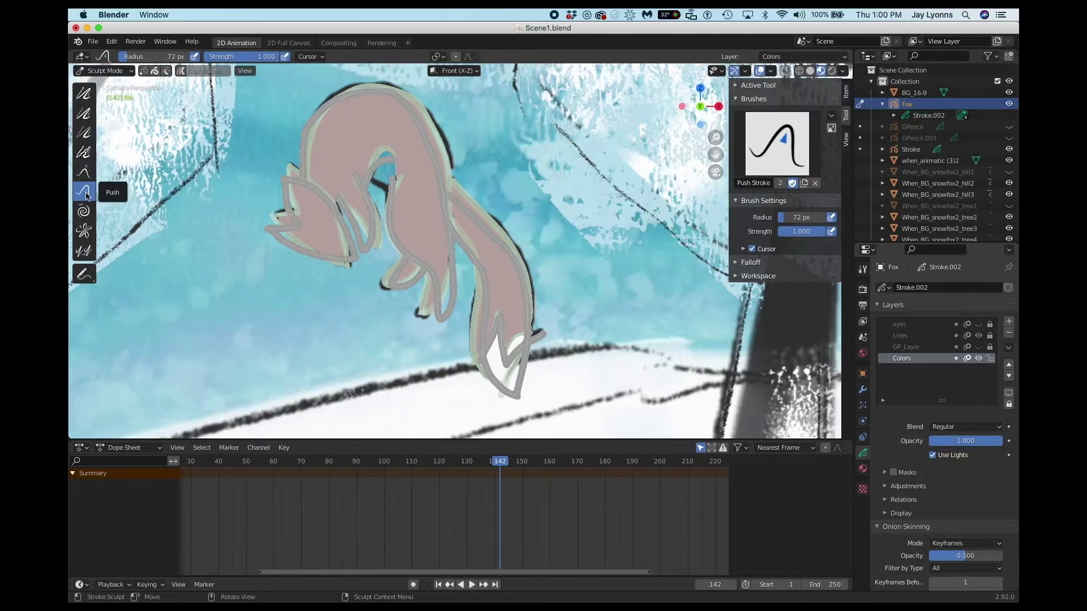
left_click_drag(434, 294, 440, 297)
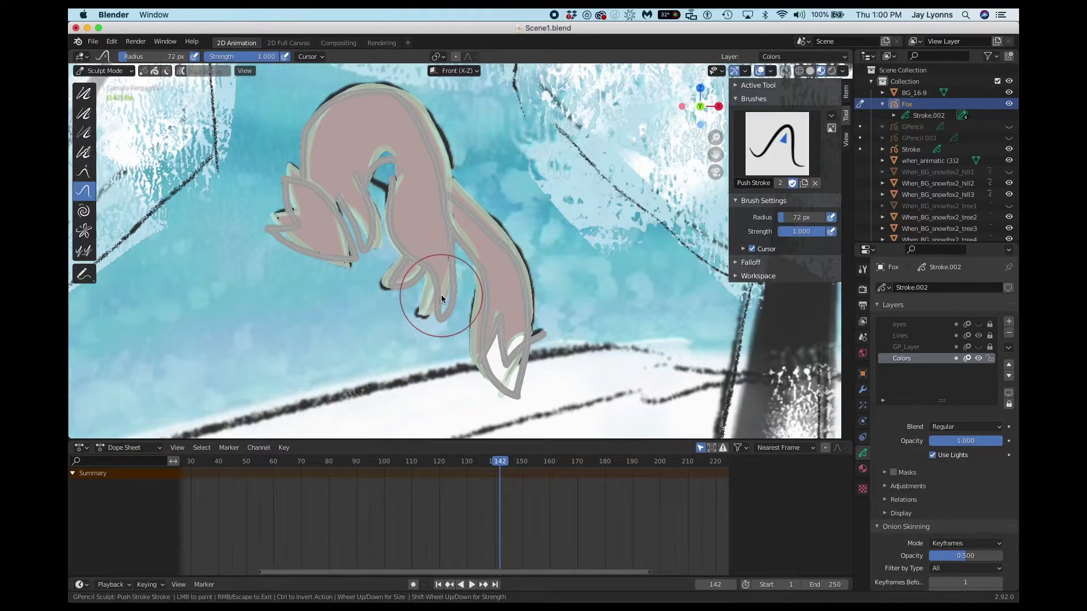
mouse_move(439, 310)
left_mouse_down()
mouse_move(439, 297)
mouse_move(434, 323)
mouse_move(394, 273)
mouse_move(408, 277)
mouse_move(339, 242)
mouse_move(277, 229)
left_mouse_up()
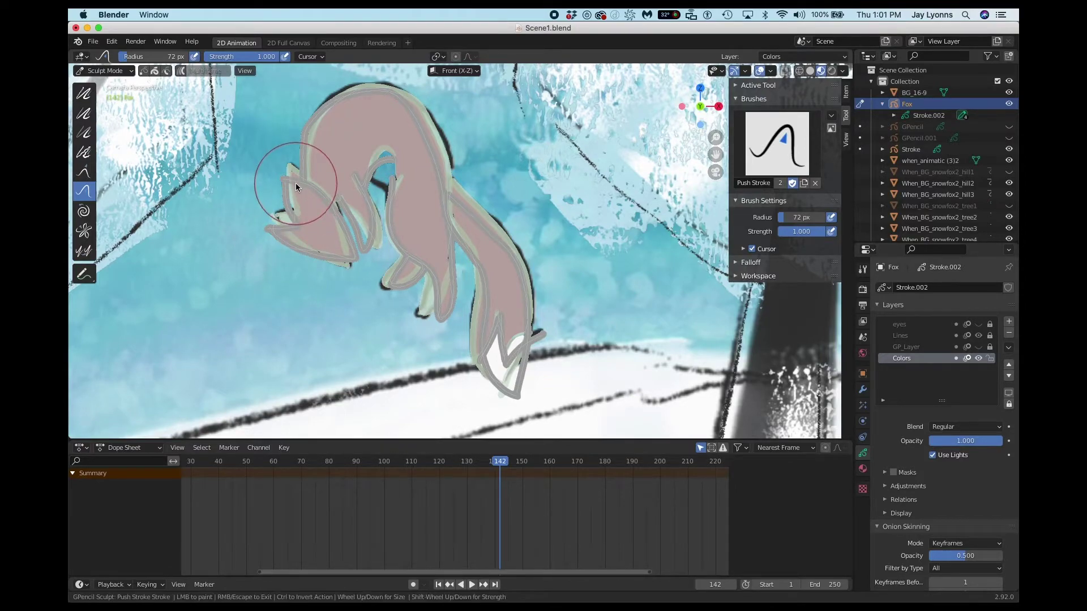
mouse_move(296, 186)
left_mouse_down()
mouse_move(291, 203)
mouse_move(350, 257)
mouse_move(323, 253)
mouse_move(328, 264)
mouse_move(329, 237)
left_mouse_up()
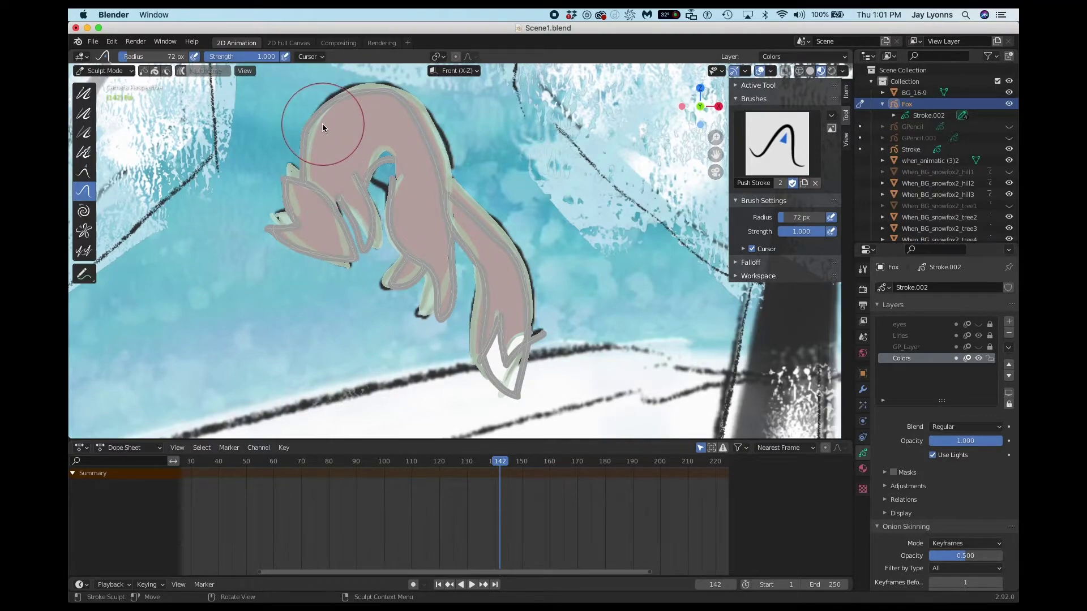
Push the back, body and tail fill under the lines, with brush radius reduced to 49 px
mouse_move(321, 130)
left_mouse_down()
mouse_move(325, 168)
mouse_move(399, 113)
left_mouse_up()
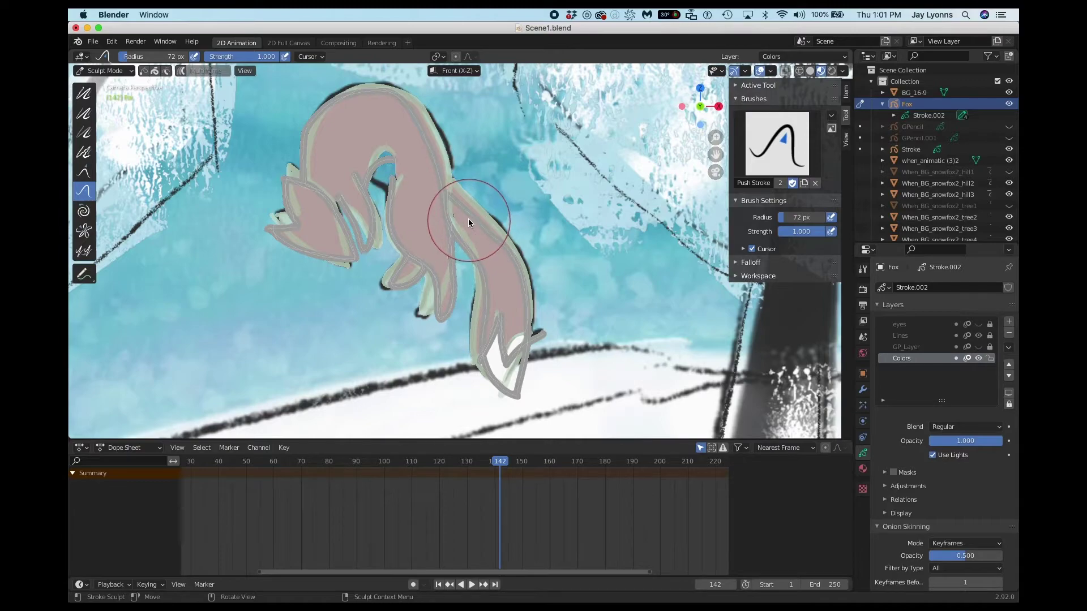
left_click_drag(469, 222, 458, 219)
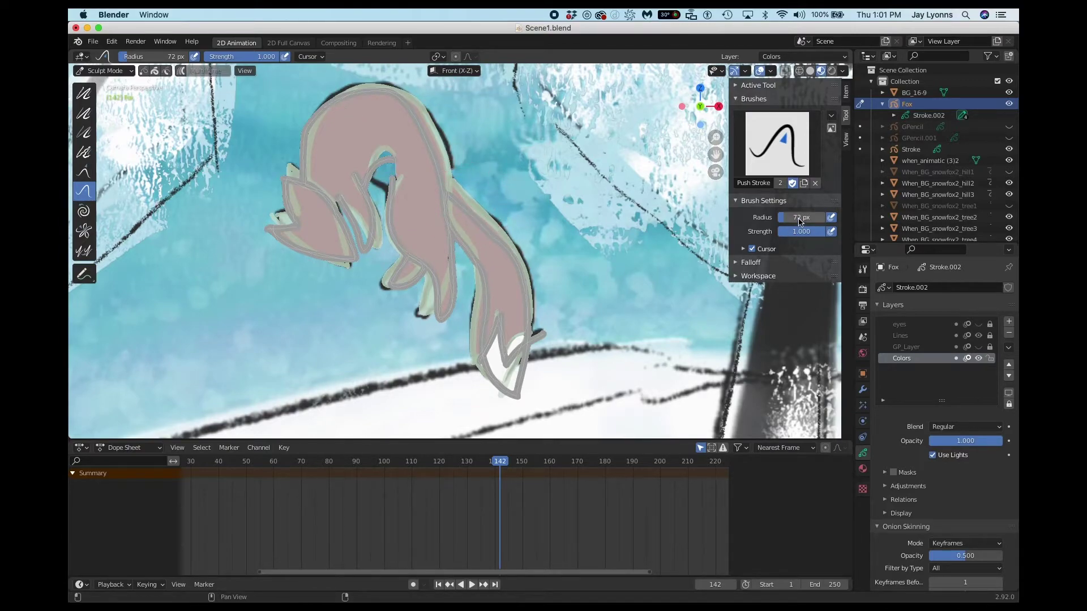
left_click_drag(801, 222, 788, 222)
left_click_drag(500, 239, 485, 230)
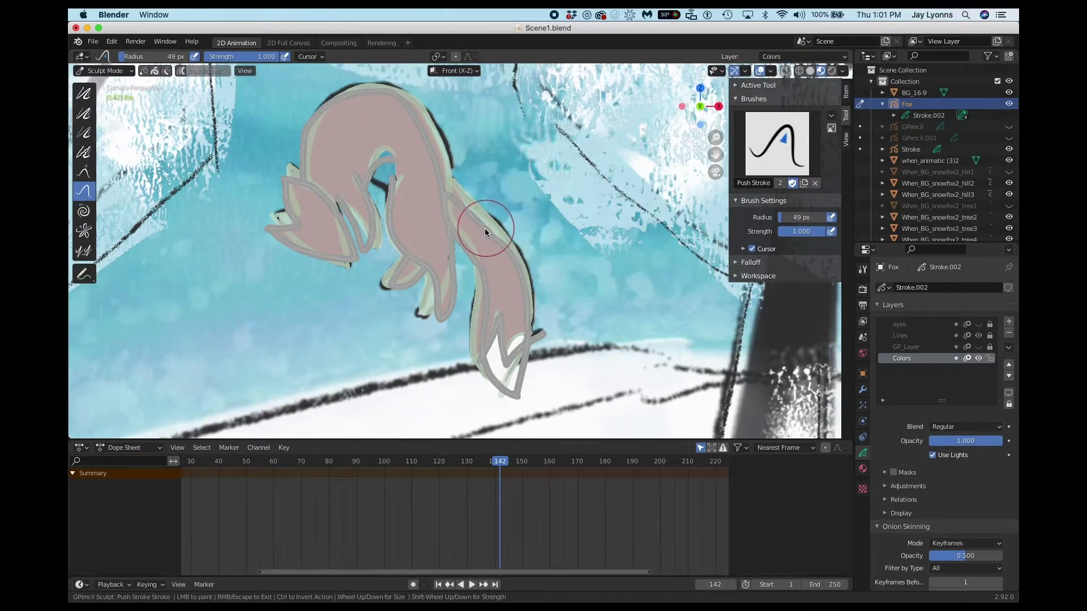
mouse_move(490, 337)
left_mouse_down()
mouse_move(485, 352)
mouse_move(480, 299)
mouse_move(511, 352)
mouse_move(524, 345)
mouse_move(518, 352)
left_mouse_up()
Select the Grab brush, then return the Fox to Object mode
left_click(84, 172)
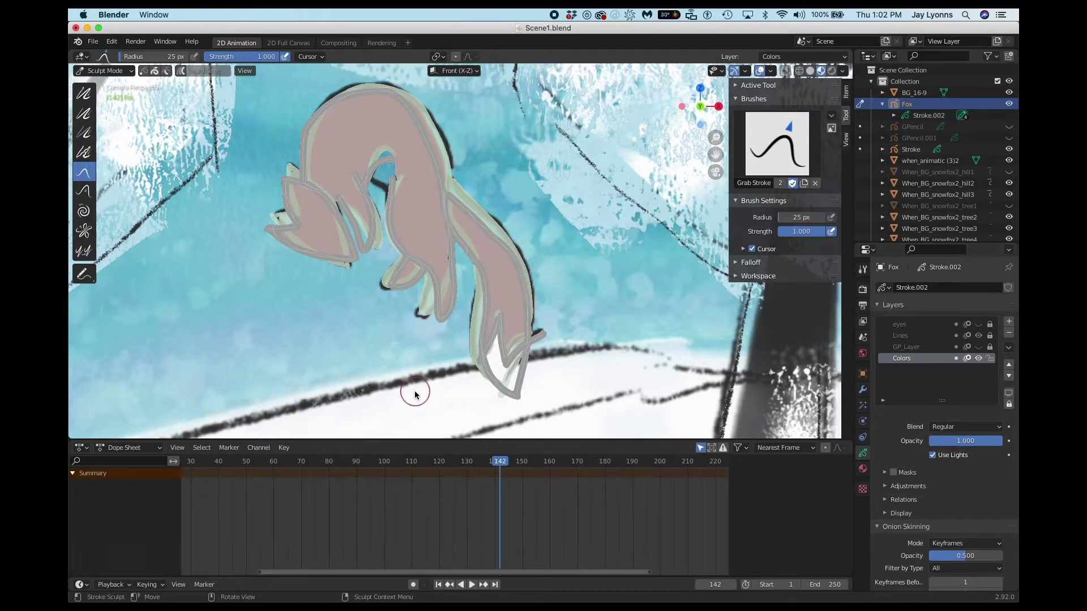
left_click(104, 71)
left_click(94, 85)
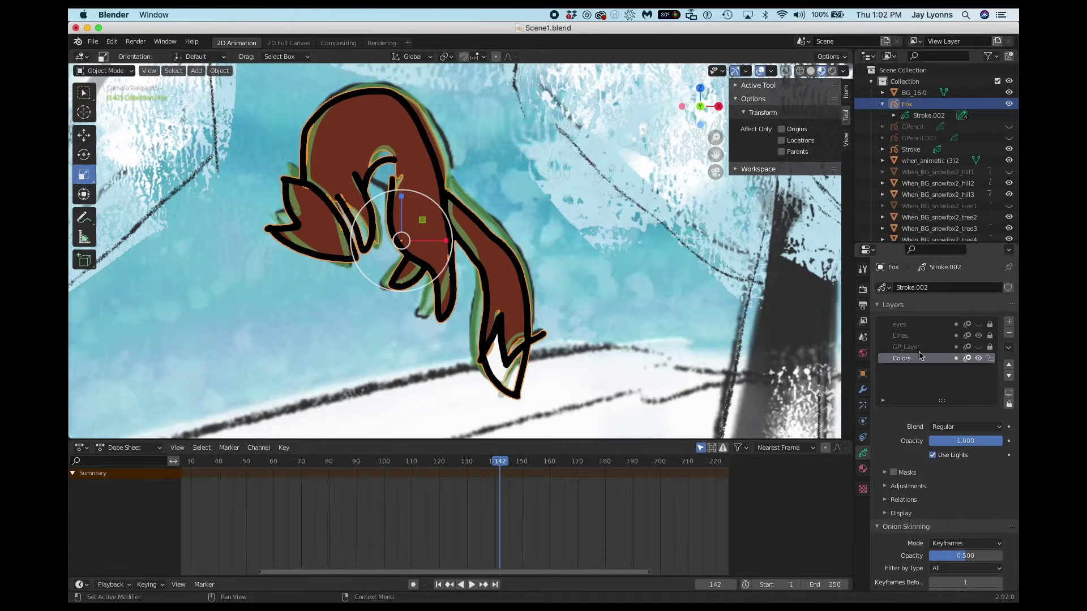
Scrub between frames 141 and 142 to compare the fox drawings
left_click(496, 462)
left_click_drag(497, 462, 495, 460)
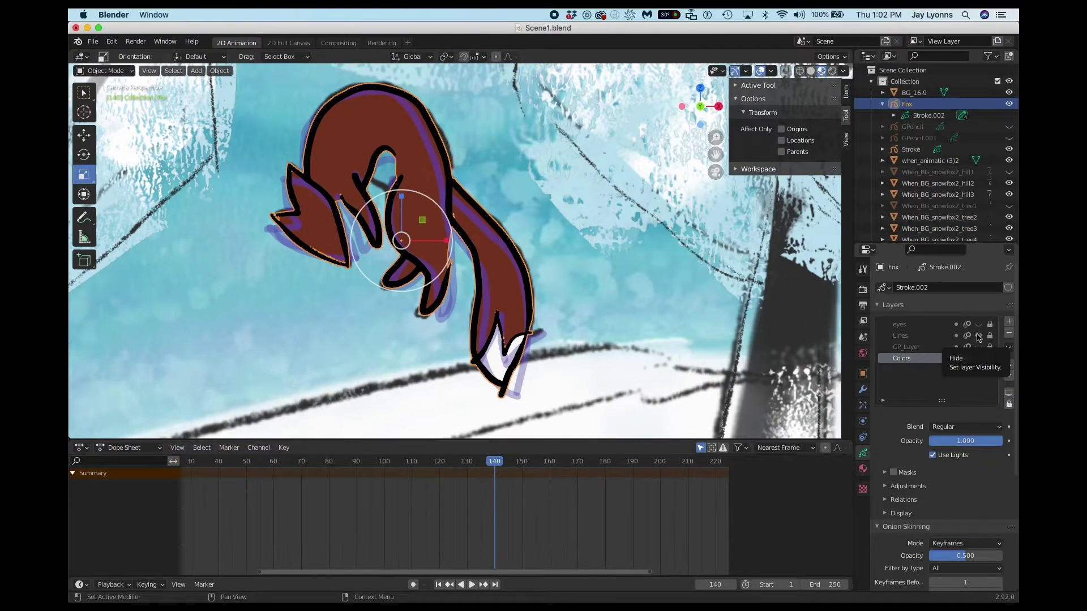
key("space")
key("space")
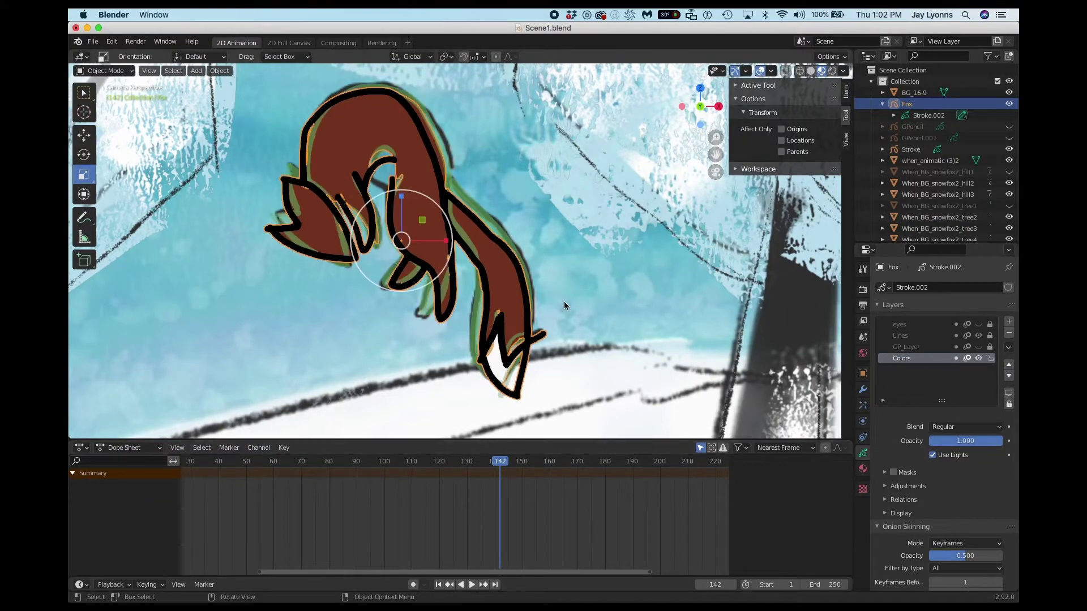
In Edit mode, delete the fox's selected pink fill strokes on frame 142
key("Tab")
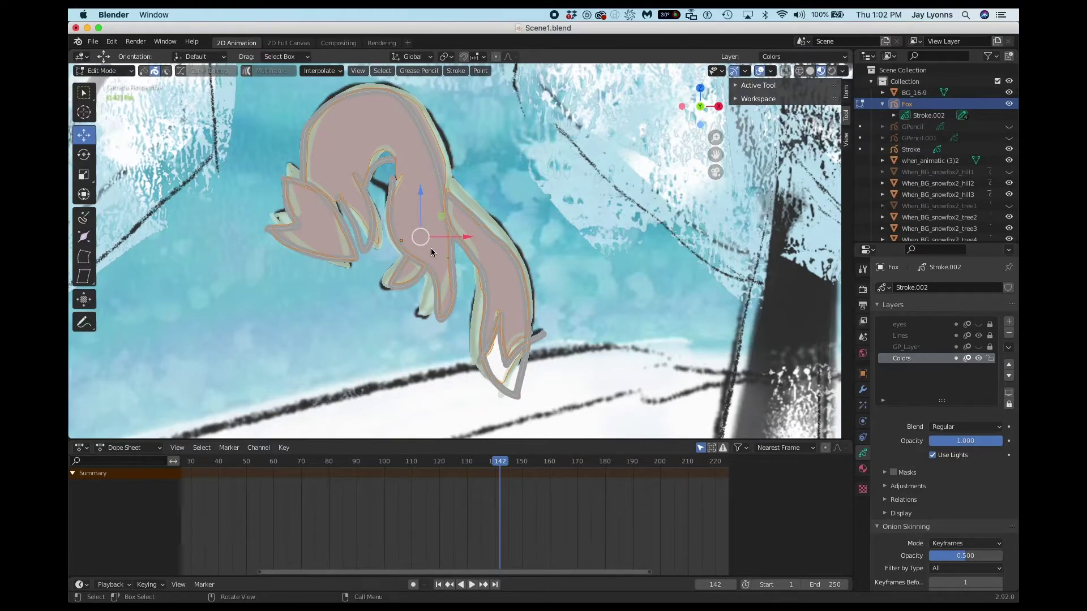
key("x")
left_click(429, 249)
left_click_drag(501, 462, 500, 463)
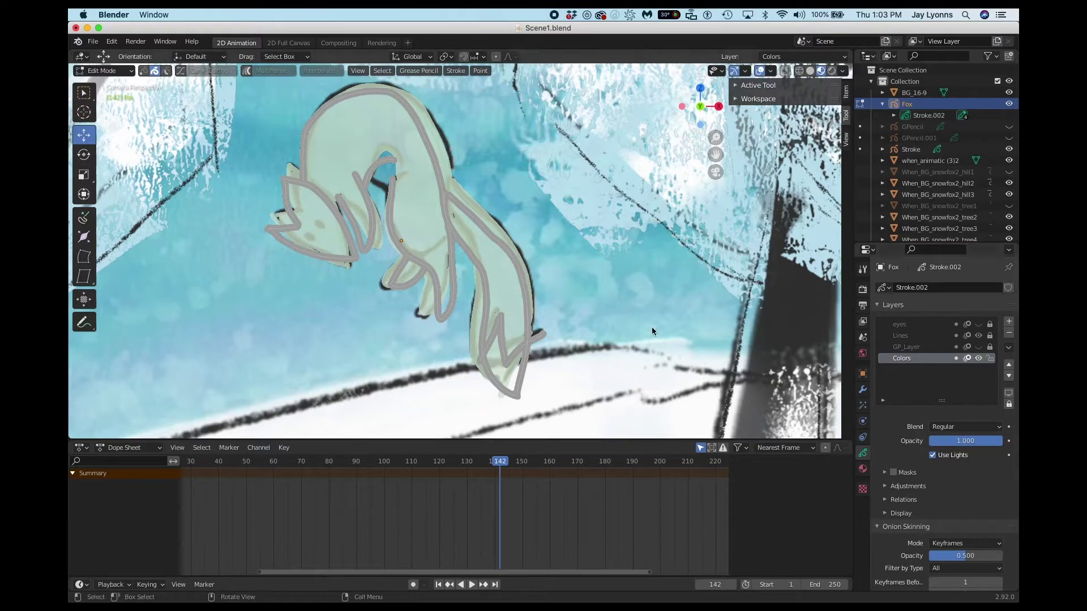
Switch to Draw mode with the redfox.002 material
left_click(104, 70)
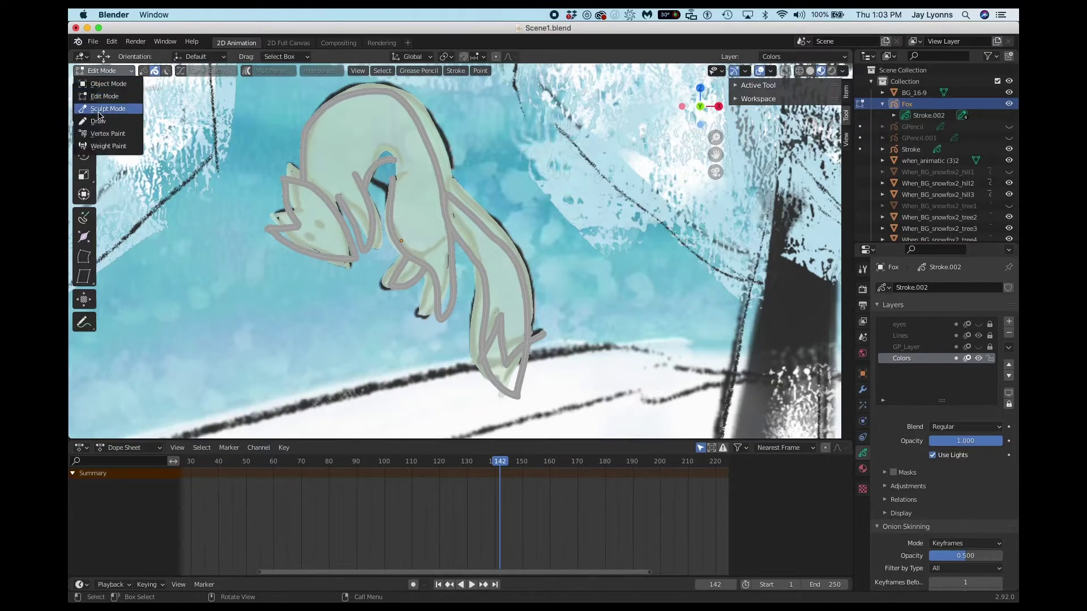
left_click(92, 121)
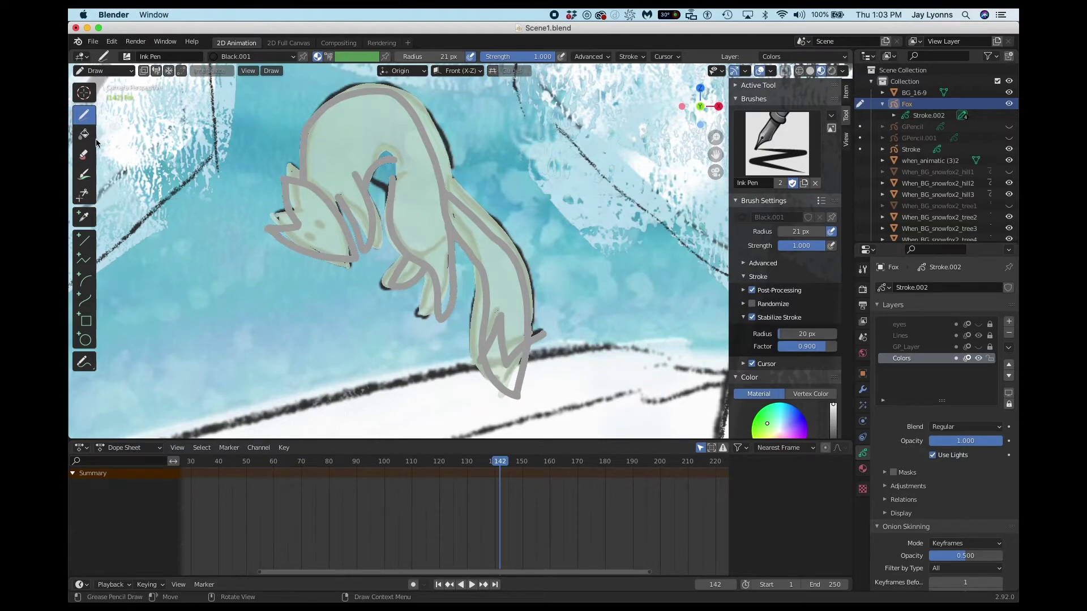
left_click(252, 56)
left_click(204, 139)
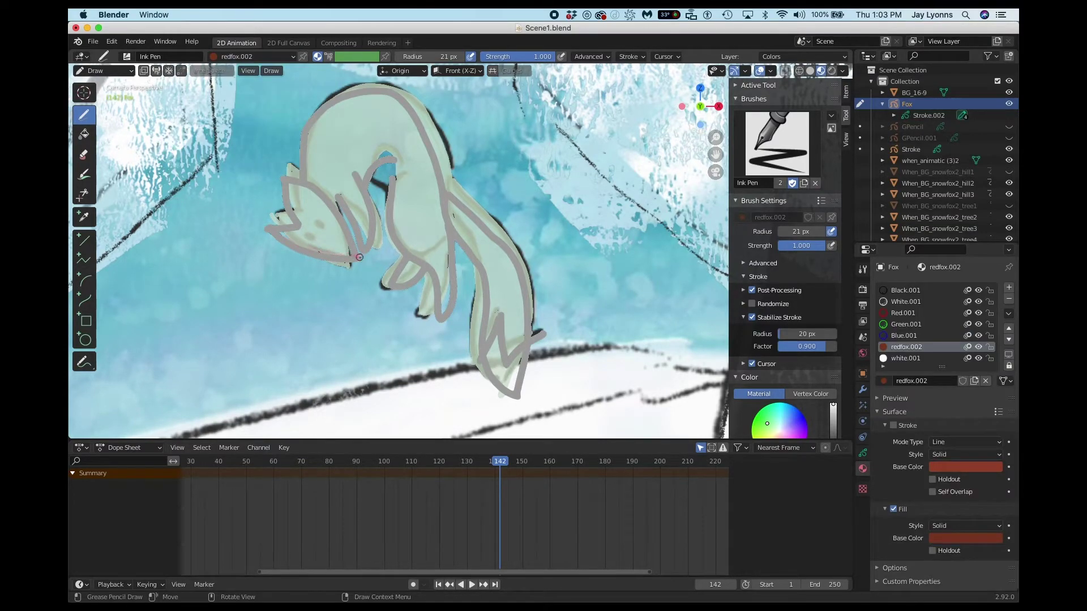
Paint redfox.002 fill over the fox's chin, head, body, ear and tail
mouse_move(357, 253)
left_mouse_down()
mouse_move(297, 240)
mouse_move(291, 179)
mouse_move(281, 179)
mouse_move(302, 230)
mouse_move(265, 232)
left_mouse_up()
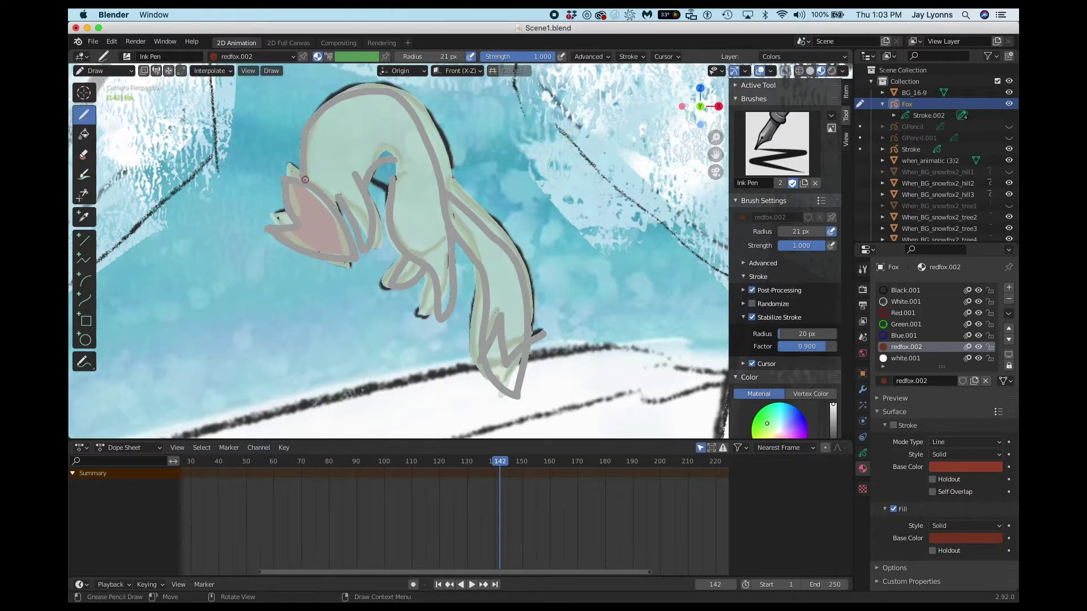
mouse_move(319, 118)
left_mouse_down()
mouse_move(378, 91)
mouse_move(426, 133)
mouse_move(449, 246)
mouse_move(430, 305)
left_mouse_up()
mouse_move(390, 234)
left_mouse_down()
mouse_move(340, 184)
mouse_move(368, 224)
mouse_move(338, 207)
mouse_move(410, 254)
left_mouse_up()
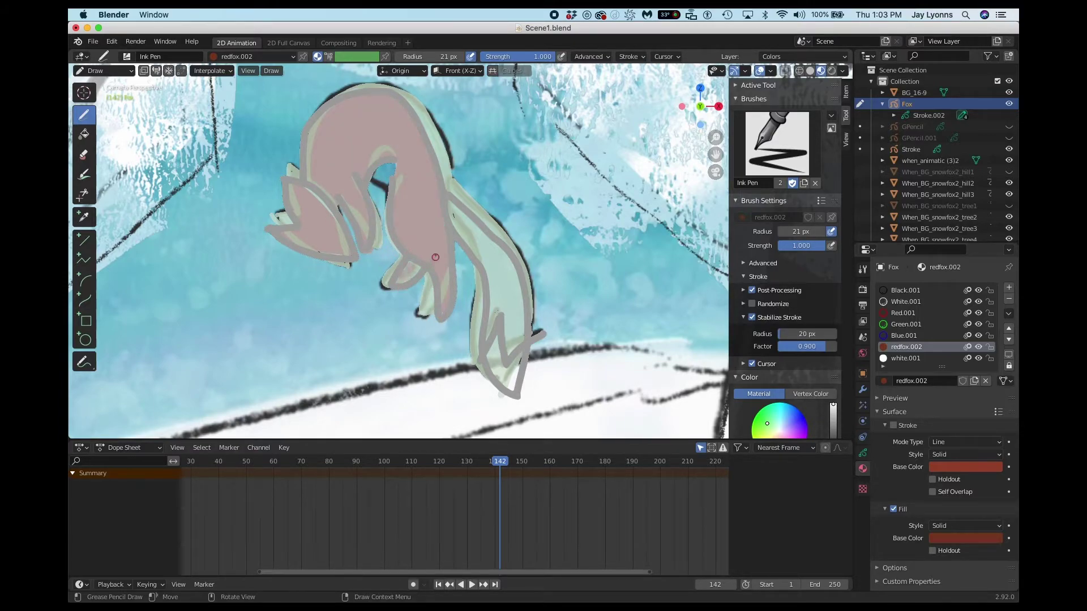
mouse_move(445, 192)
left_mouse_down()
mouse_move(525, 283)
mouse_move(529, 335)
mouse_move(498, 371)
mouse_move(499, 309)
mouse_move(479, 358)
left_mouse_up()
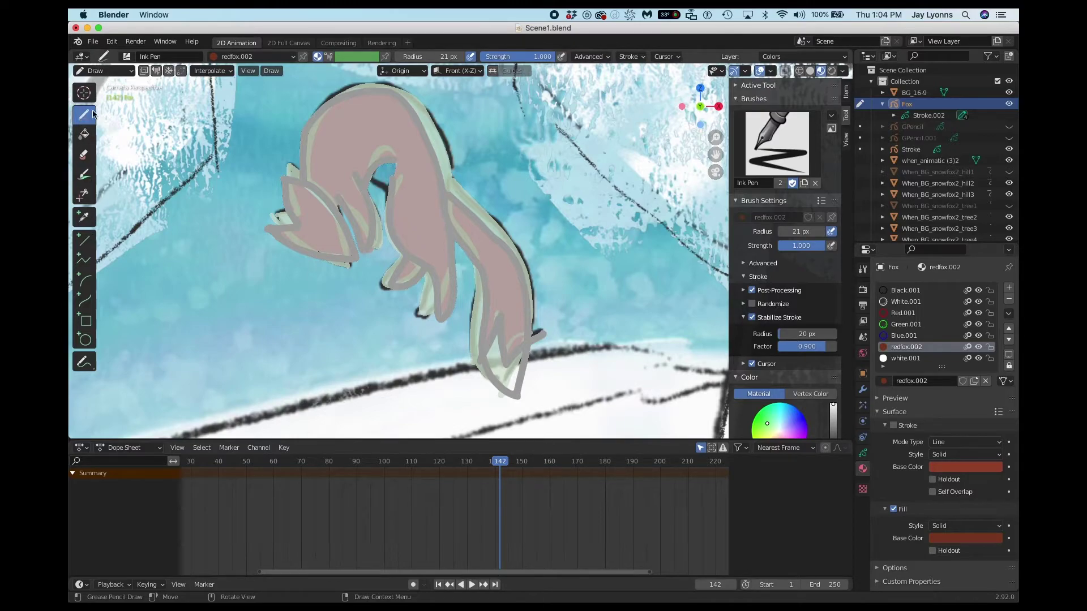
left_click(99, 71)
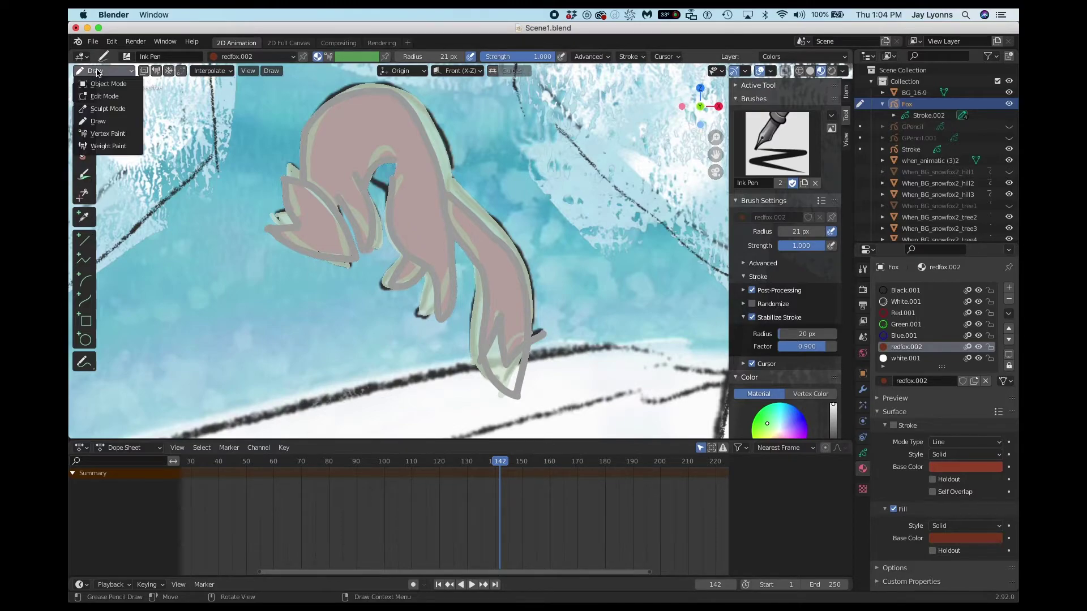
Try the Sculpt Grab brush on the tail fill, then go back to Draw mode
left_click(100, 109)
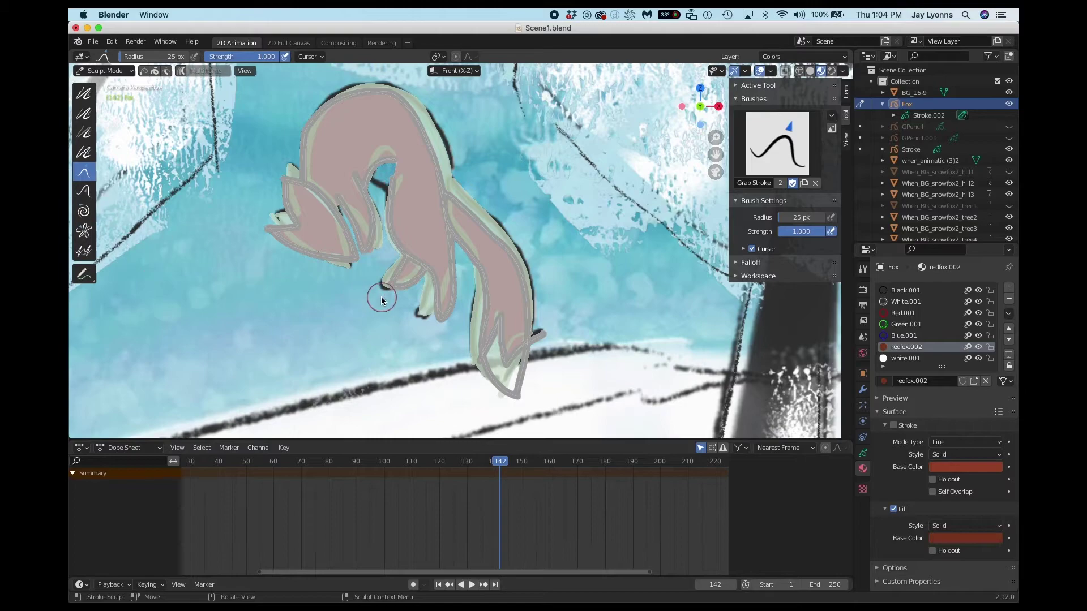
left_click_drag(487, 306, 485, 307)
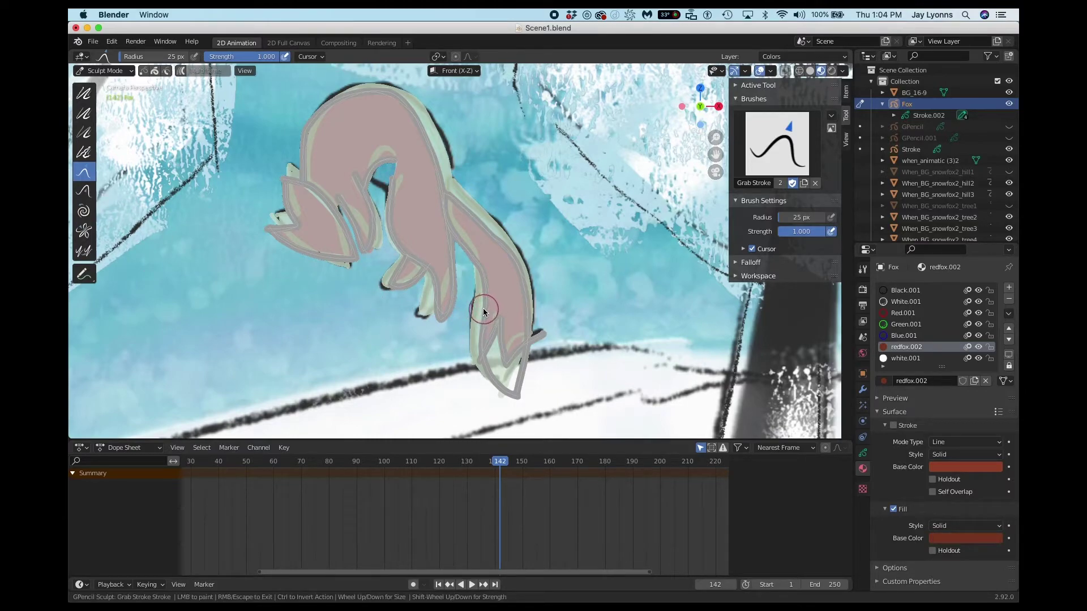
left_click(105, 71)
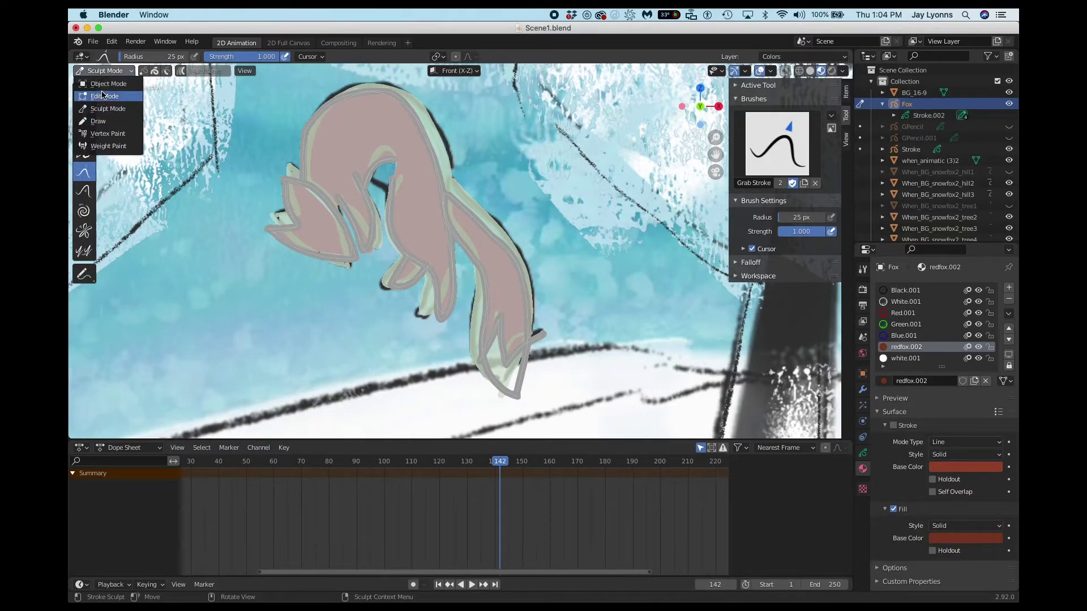
left_click(100, 121)
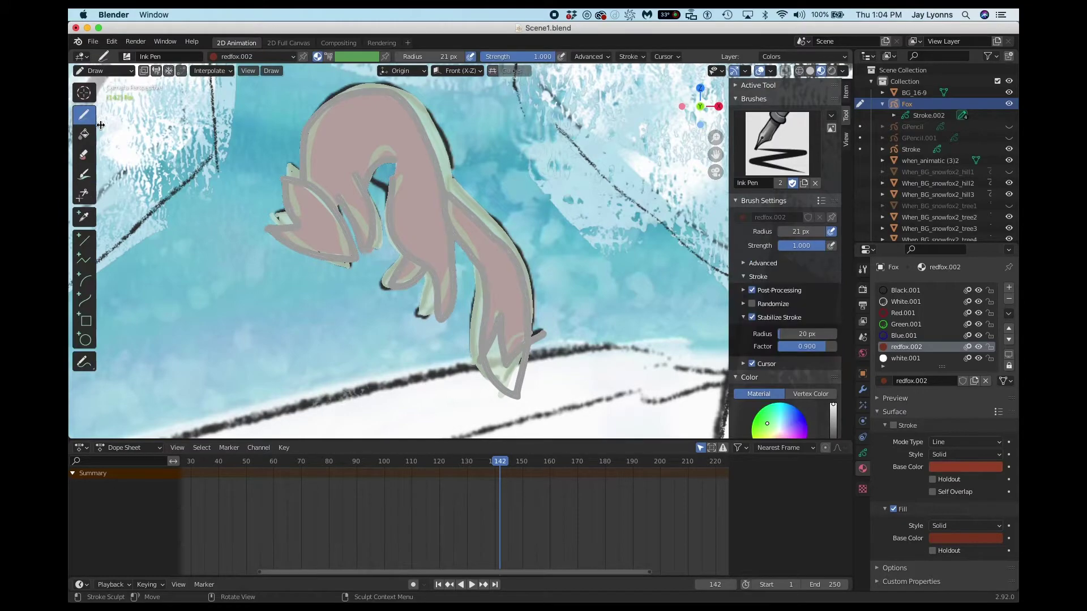
Fill the fox's tail tip with white.001 using the Fill tool and return to Object mode
left_click(84, 133)
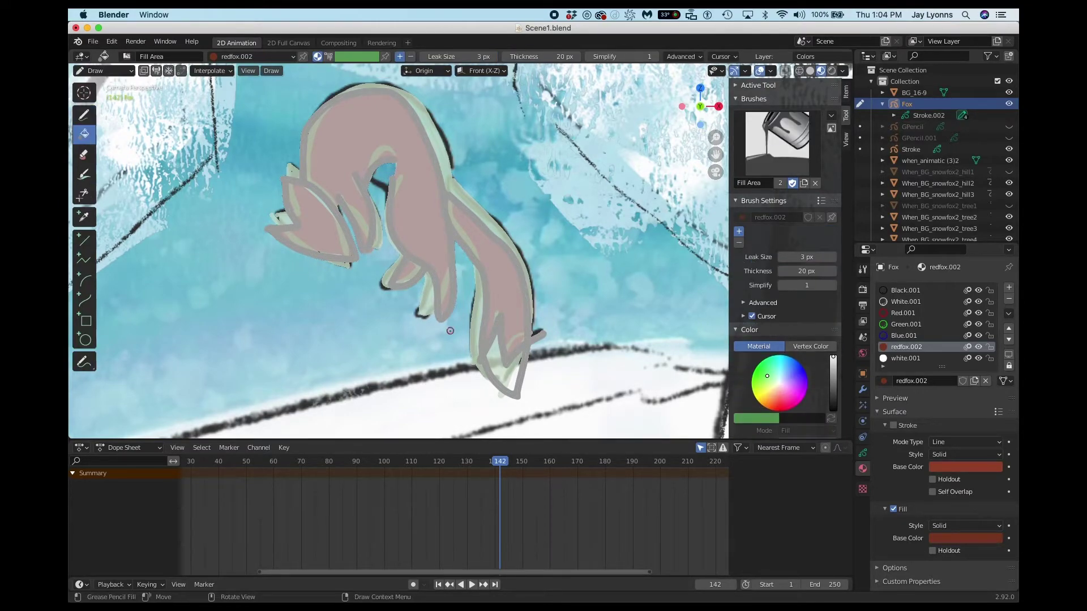
key("u")
left_click(474, 323)
left_click(501, 361)
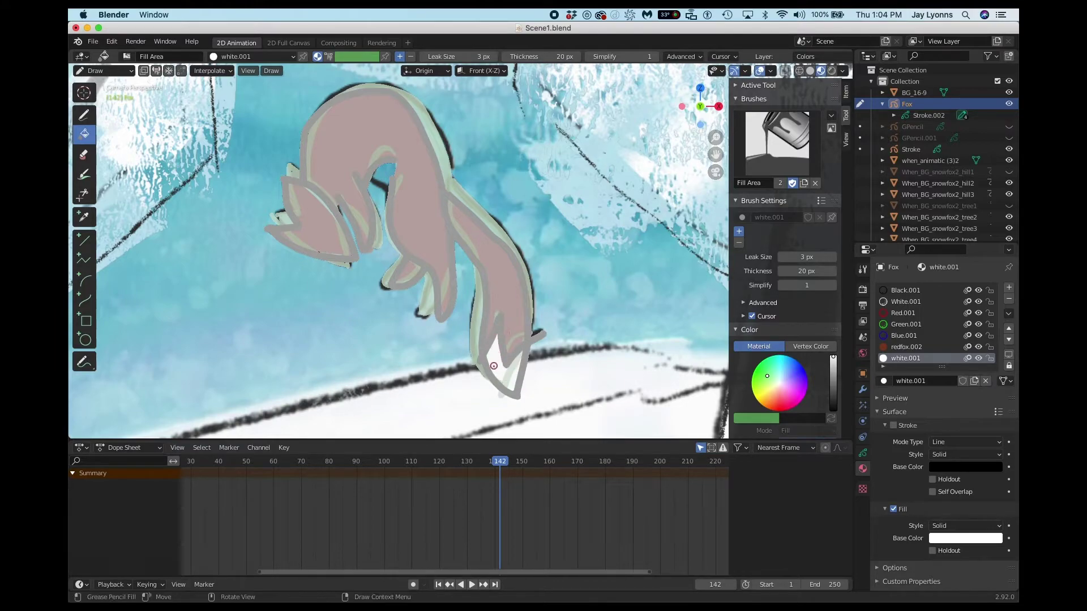
key("ctrl+Tab")
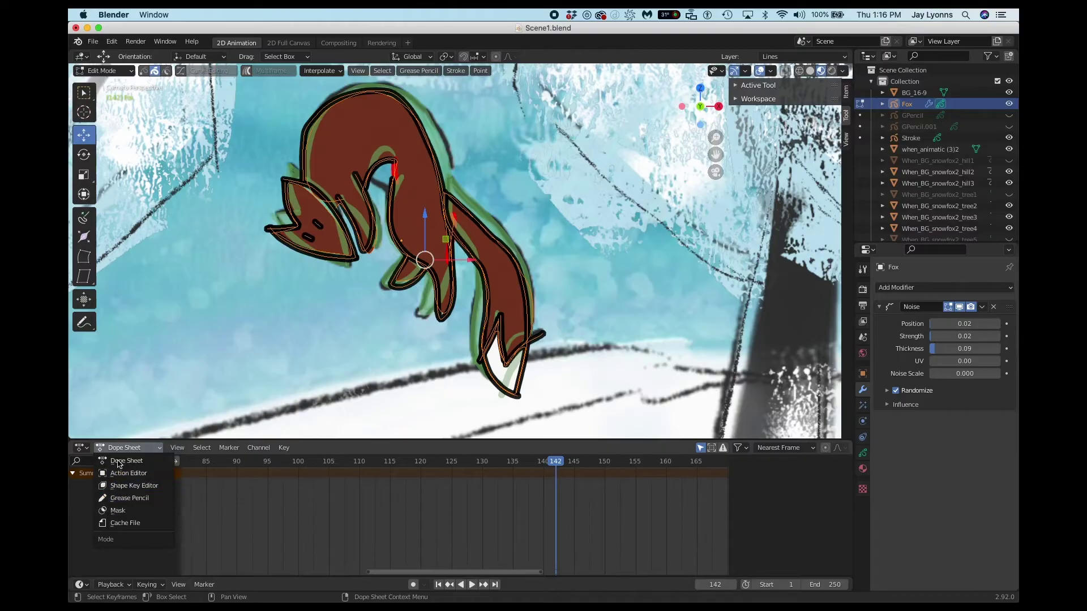
Show Grease Pencil layers and keyframes in the timeline and play the fox animation
left_click(122, 448)
left_click(122, 447)
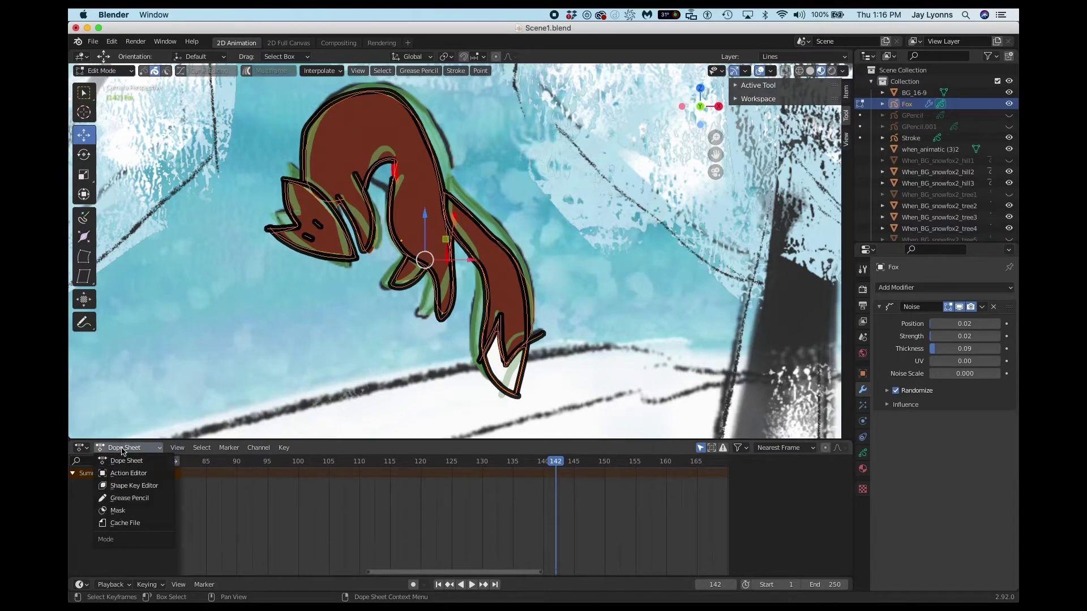
left_click(124, 499)
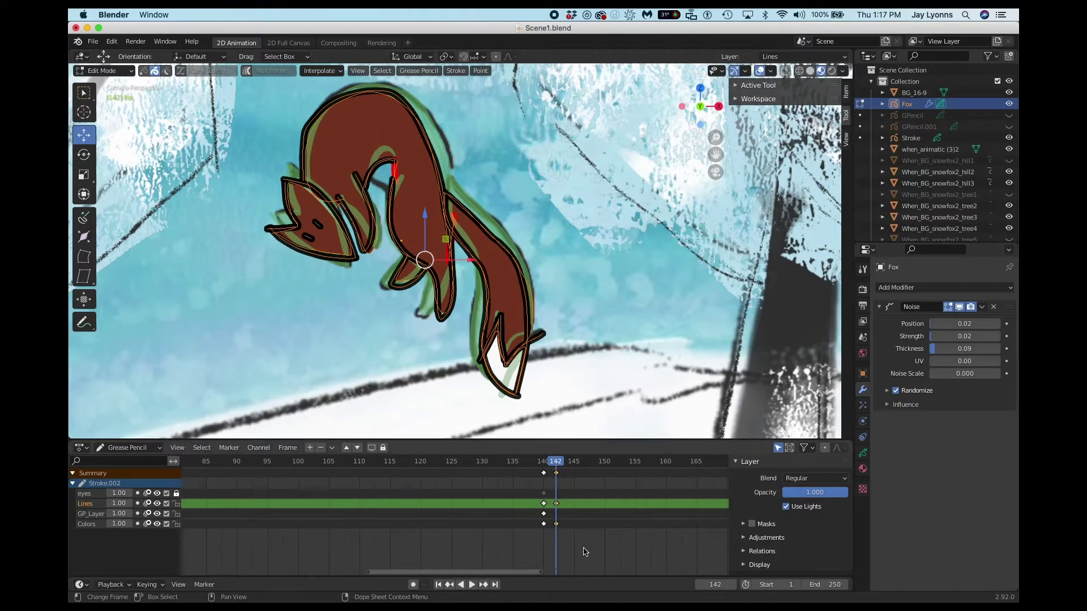
left_click(569, 537)
key("Left")
key("Left")
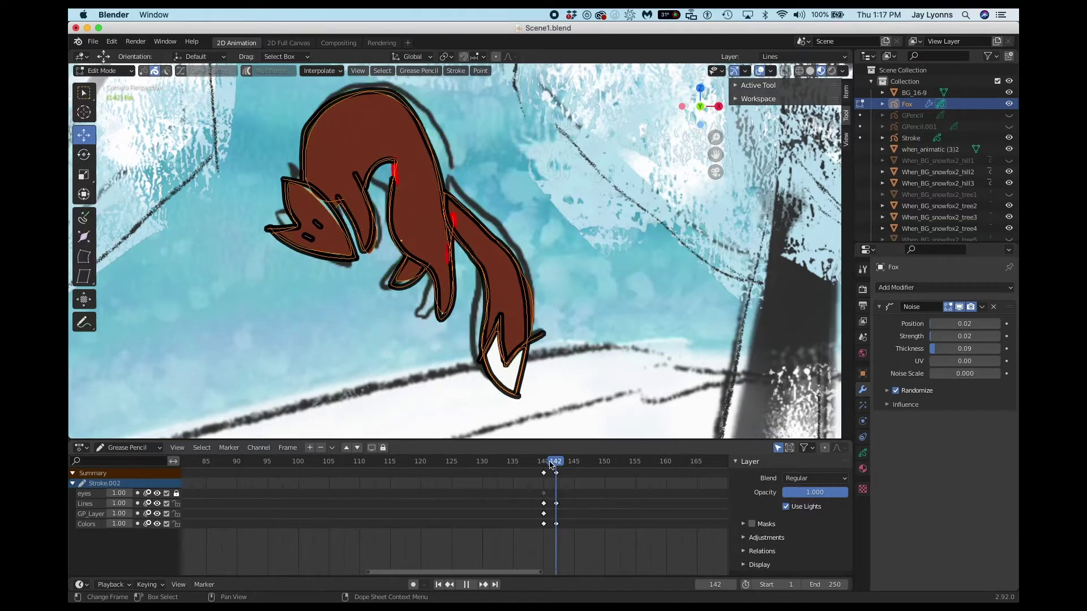
key("space")
key("space")
Box-select and delete the frame-142 keyframes, then undo the deletion
left_click_drag(569, 540, 555, 472)
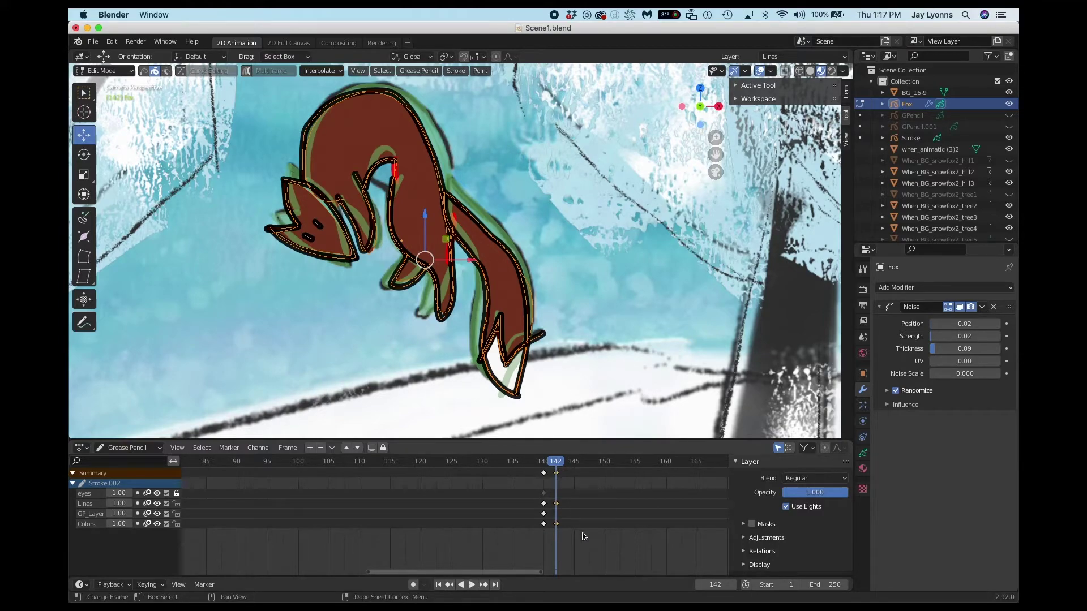
key("x")
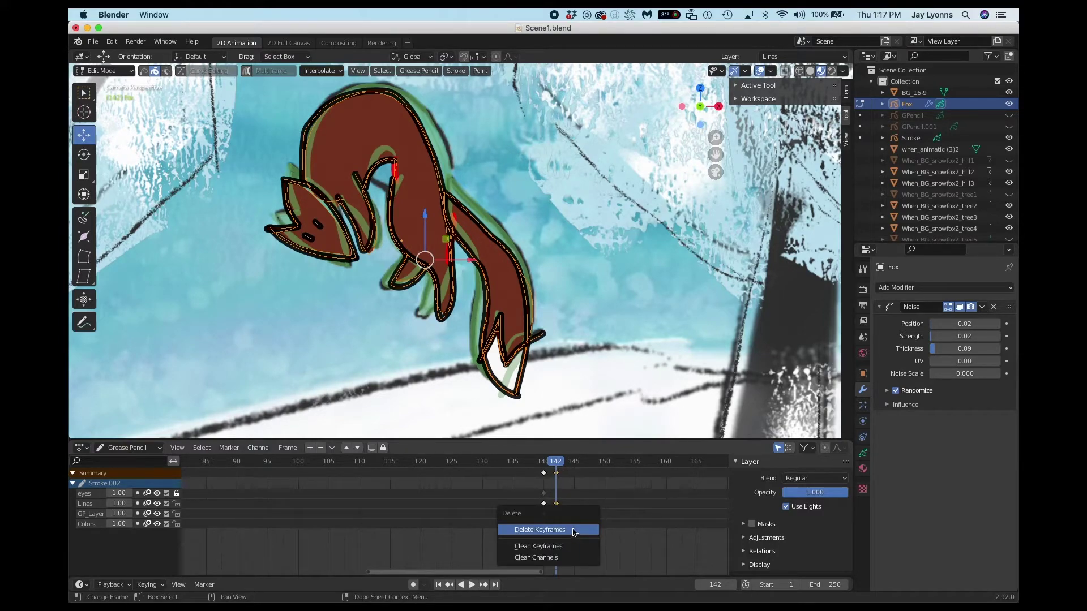
left_click(573, 530)
key("ctrl")
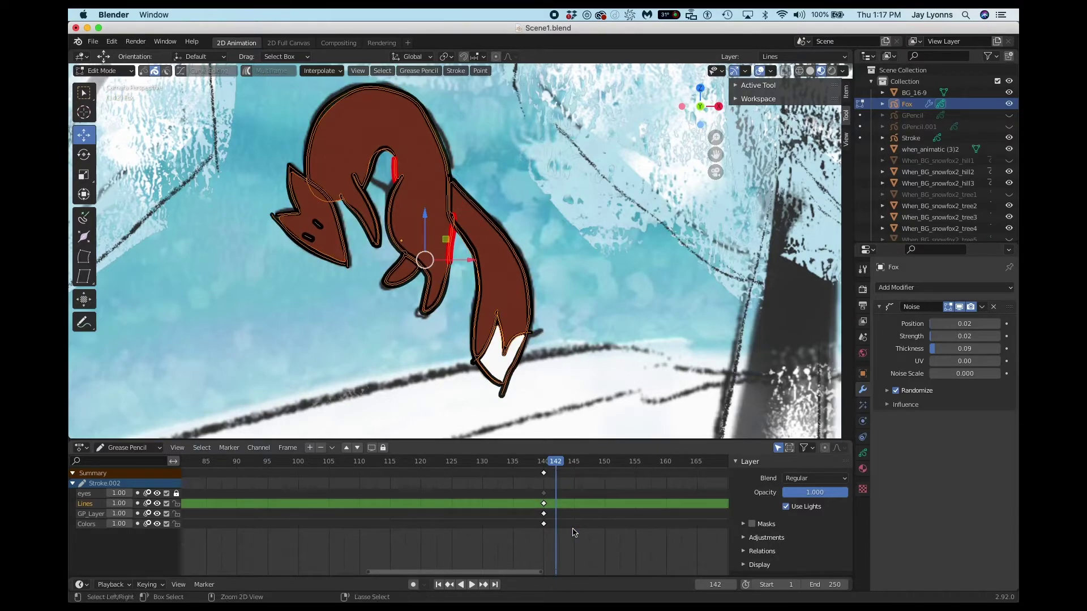
key("ctrl+z")
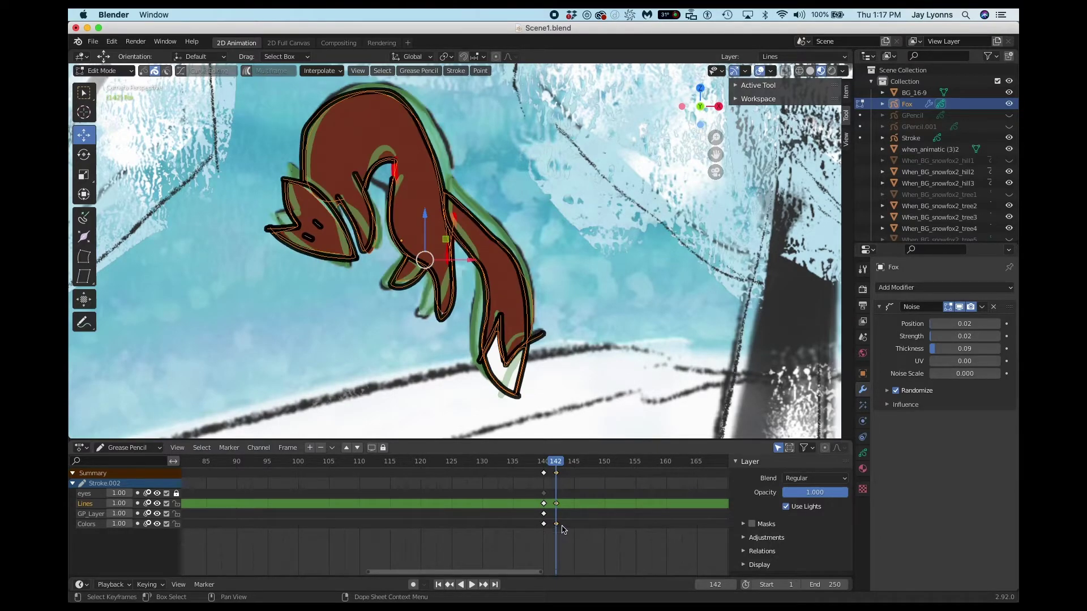
Try sliding the frame-142 keys along the timeline, leaving them at 142 and cancelling the final move
key("g")
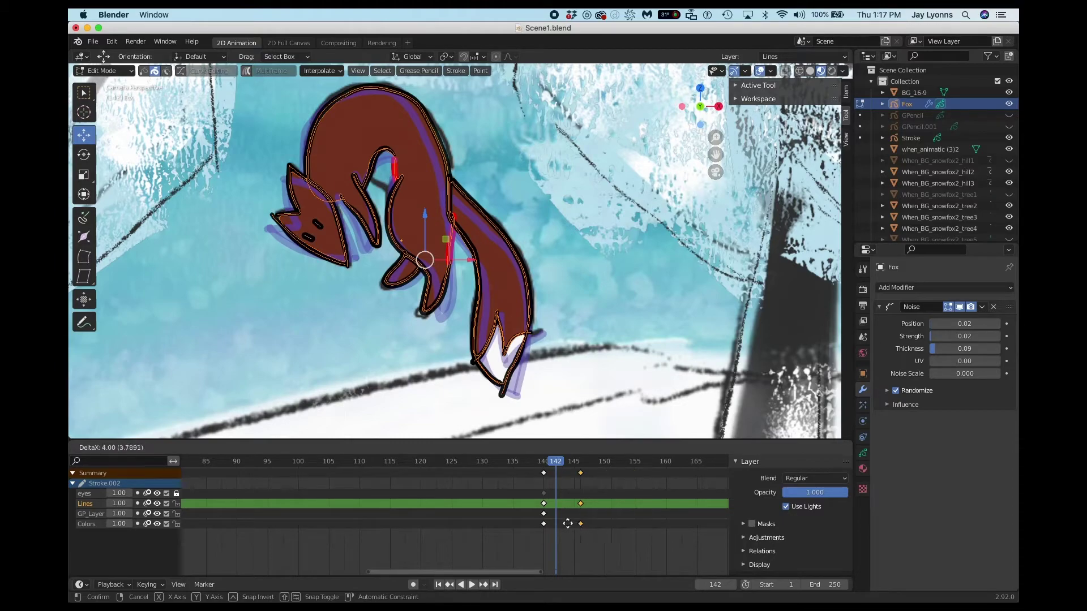
left_click(553, 521)
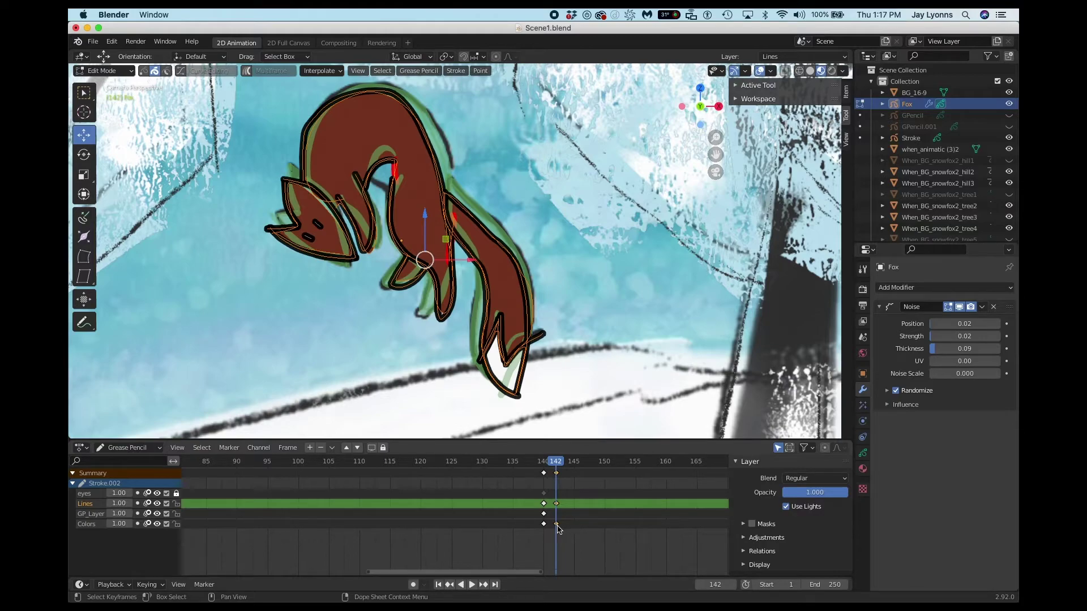
key("g")
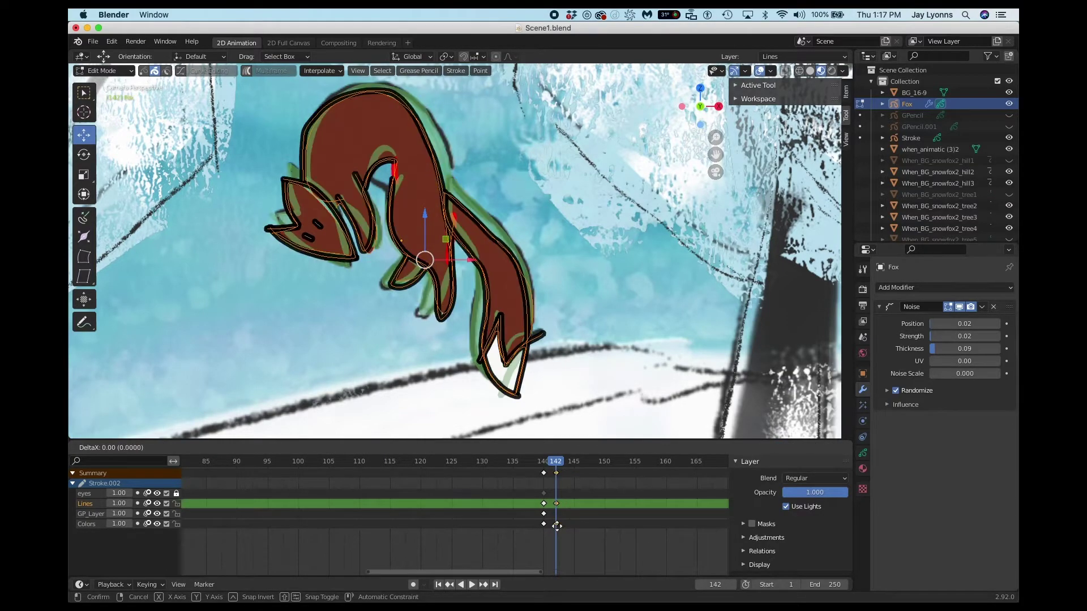
left_click(558, 527)
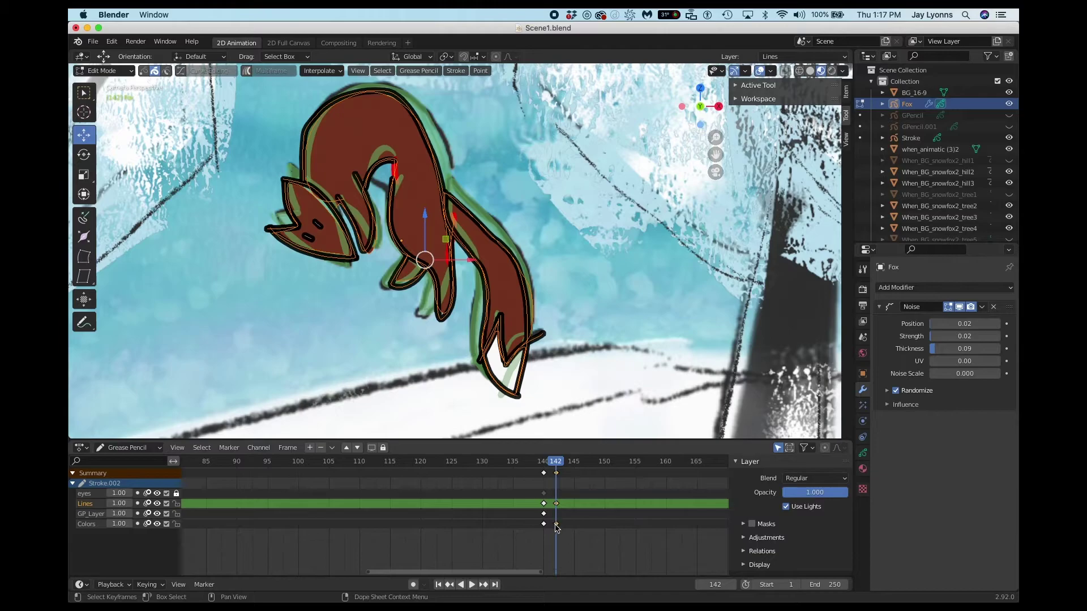
key("g")
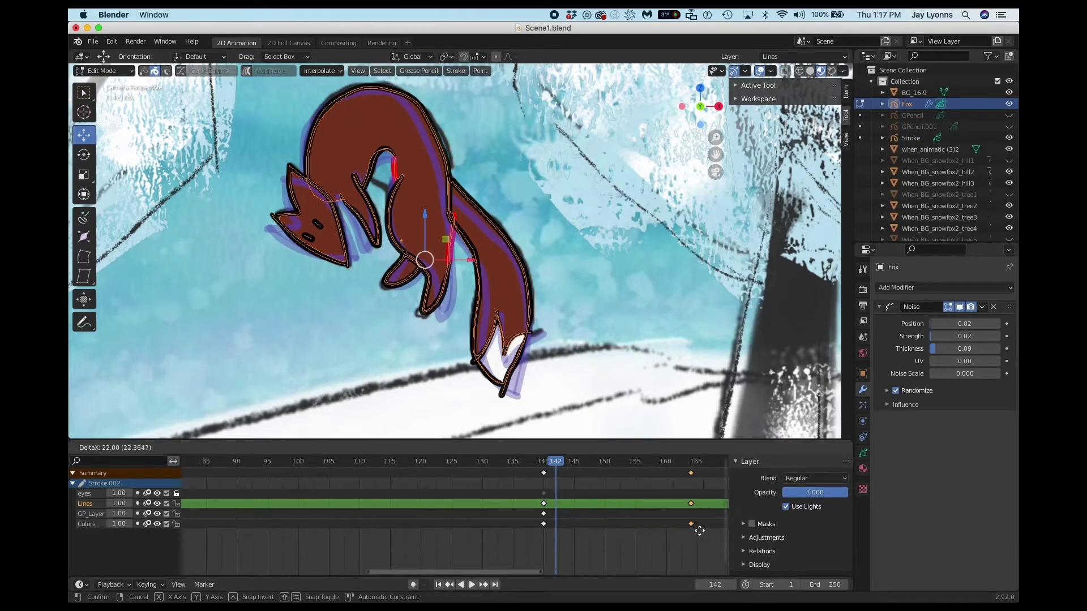
right_click(586, 524)
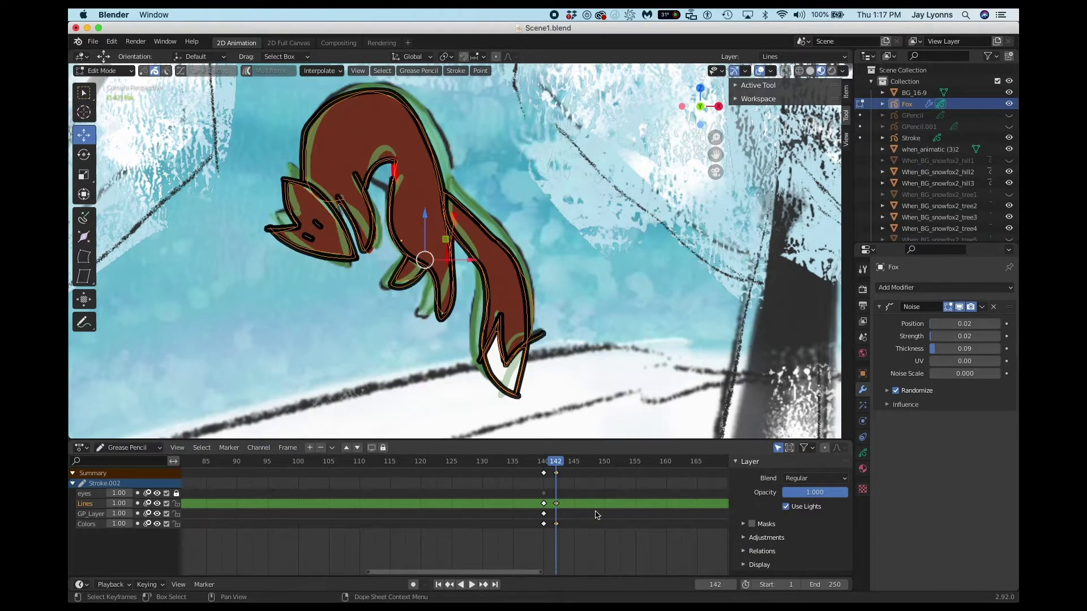
Delete the frame-142 keyframes and play from frames 140–141 to review the timing
key("x")
left_click(588, 513)
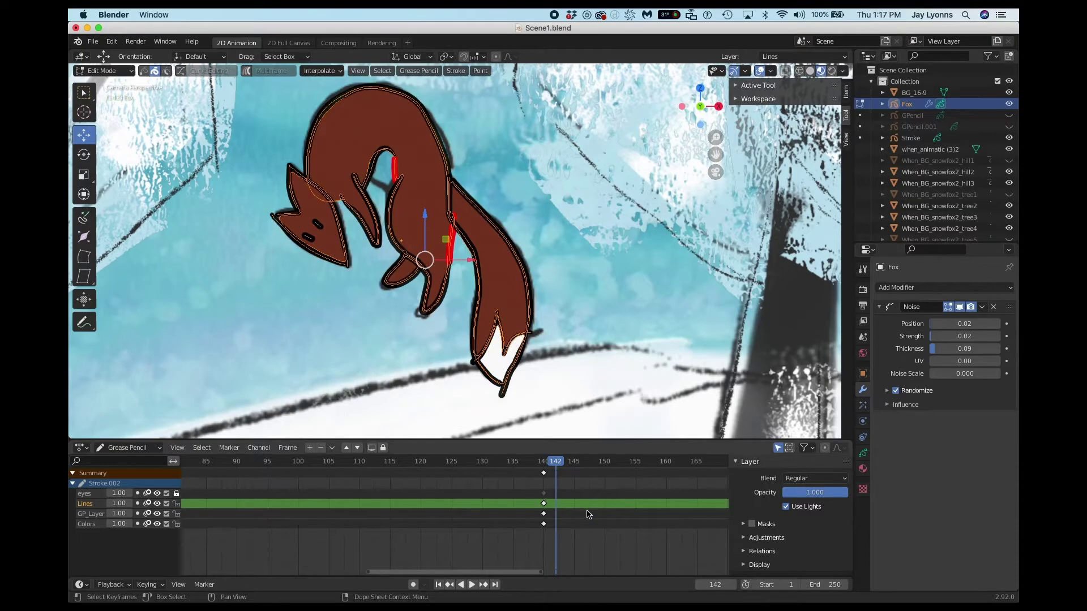
key("space")
left_click(547, 466)
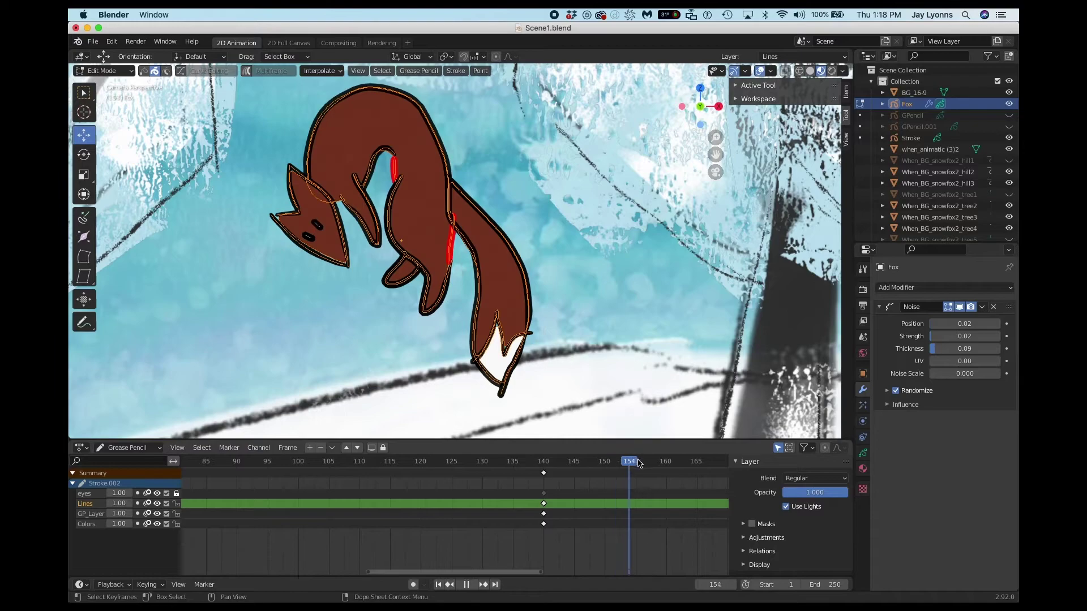
left_click(551, 463)
key("Escape")
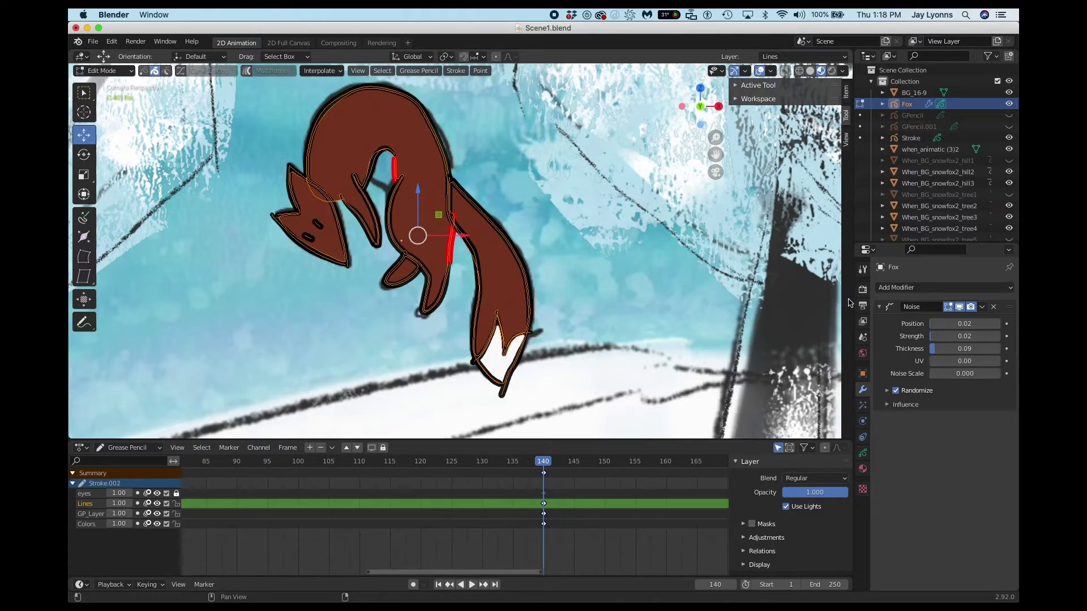
Remove the fox's existing Noise modifier and add a fresh Deform > Noise modifier
left_click(863, 453)
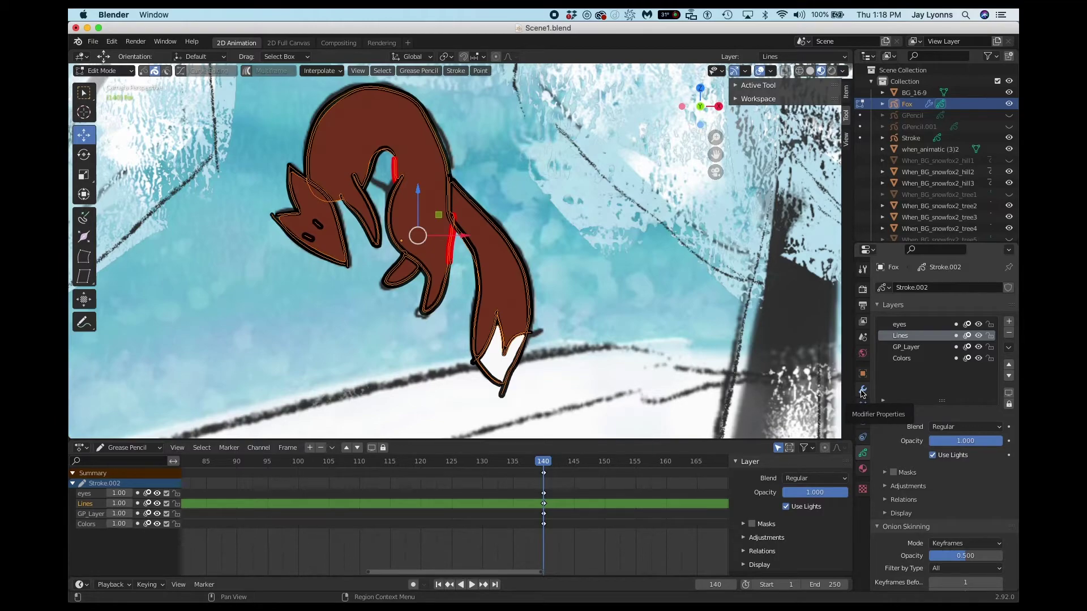
left_click(863, 391)
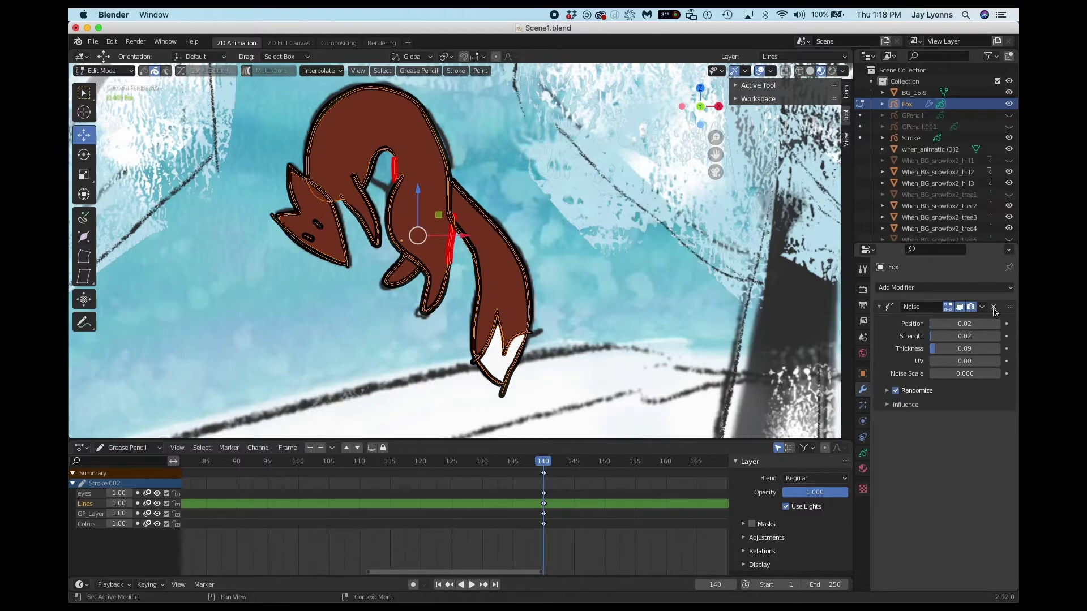
left_click(994, 308)
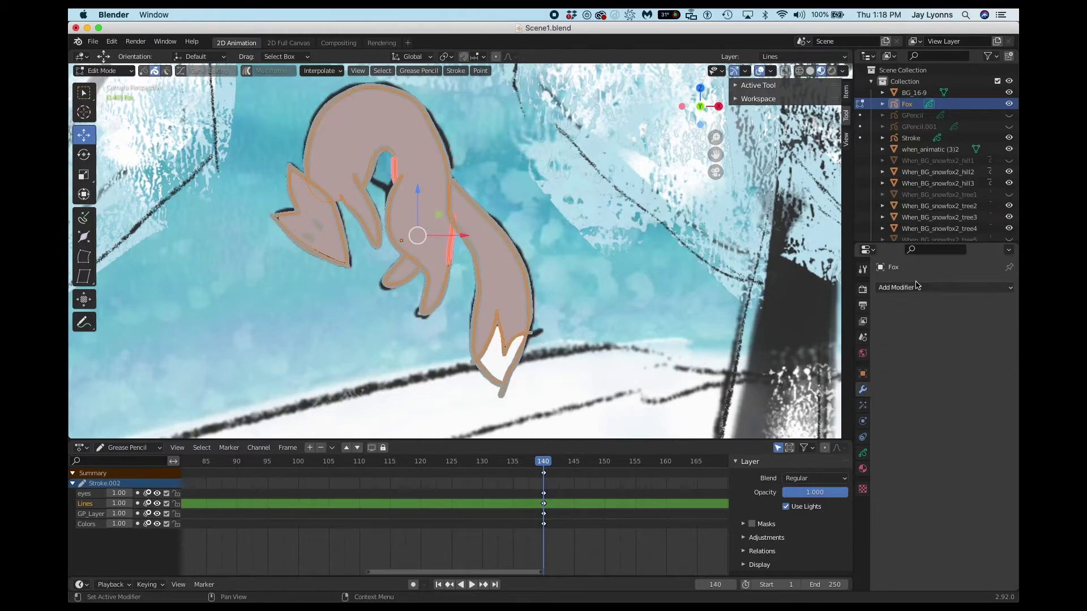
left_click(917, 288)
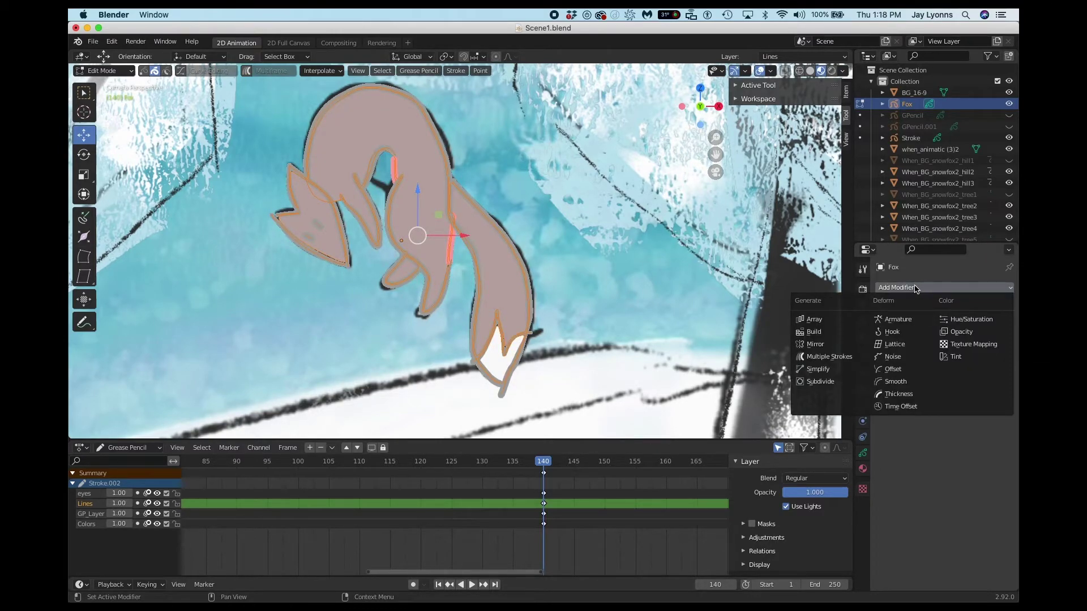
left_click(894, 357)
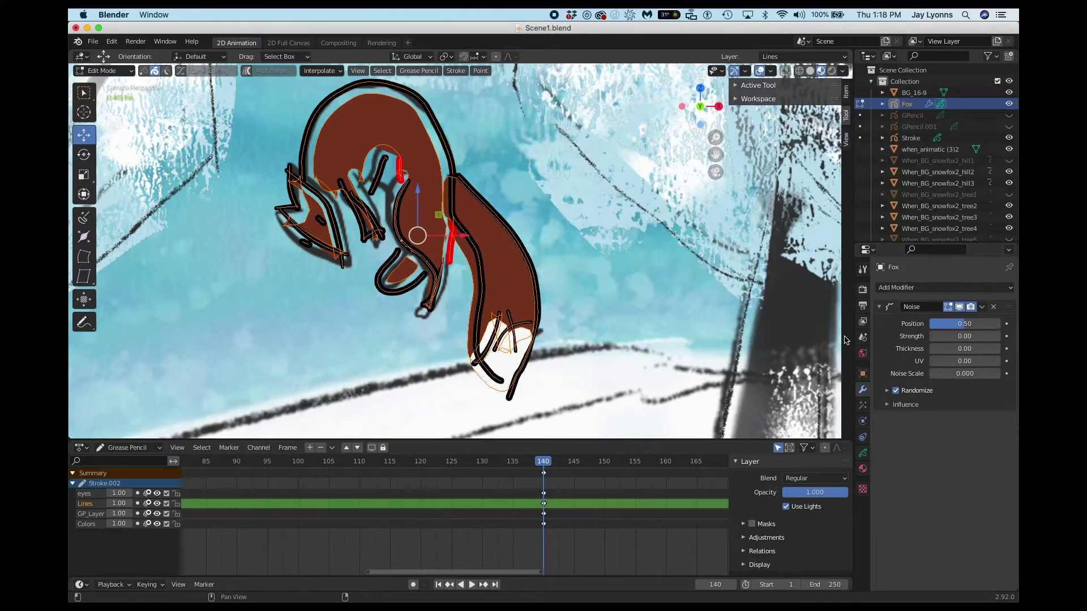
Tune Noise to Position 0.07, Strength 0.07, Thickness 0.02, Noise Scale 0.039 and preview to frame 150
left_click_drag(962, 324, 904, 324)
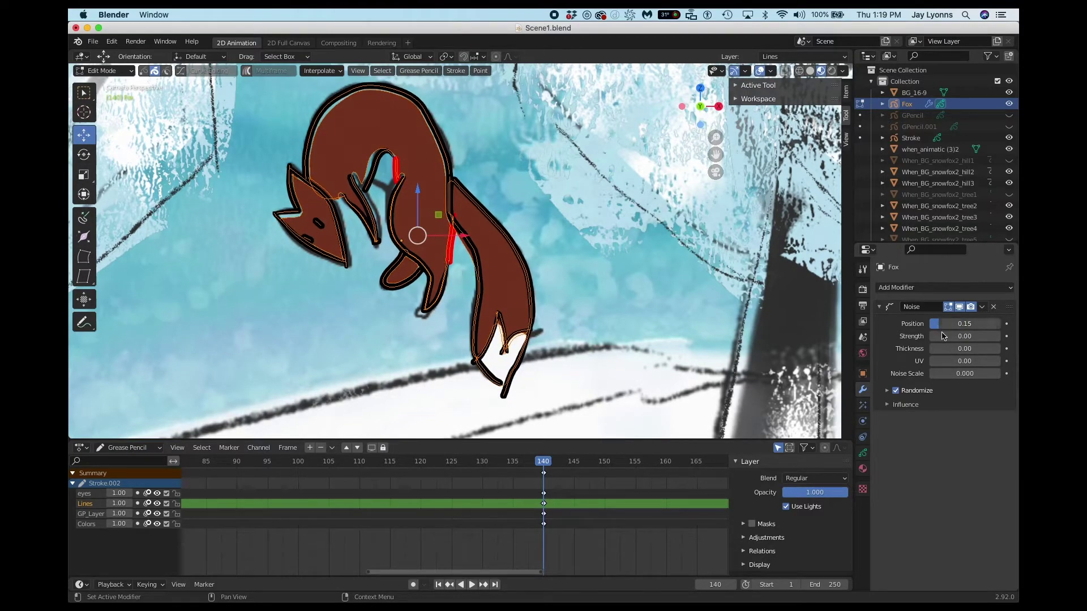
left_click_drag(943, 336, 934, 324)
left_click_drag(940, 373, 939, 374)
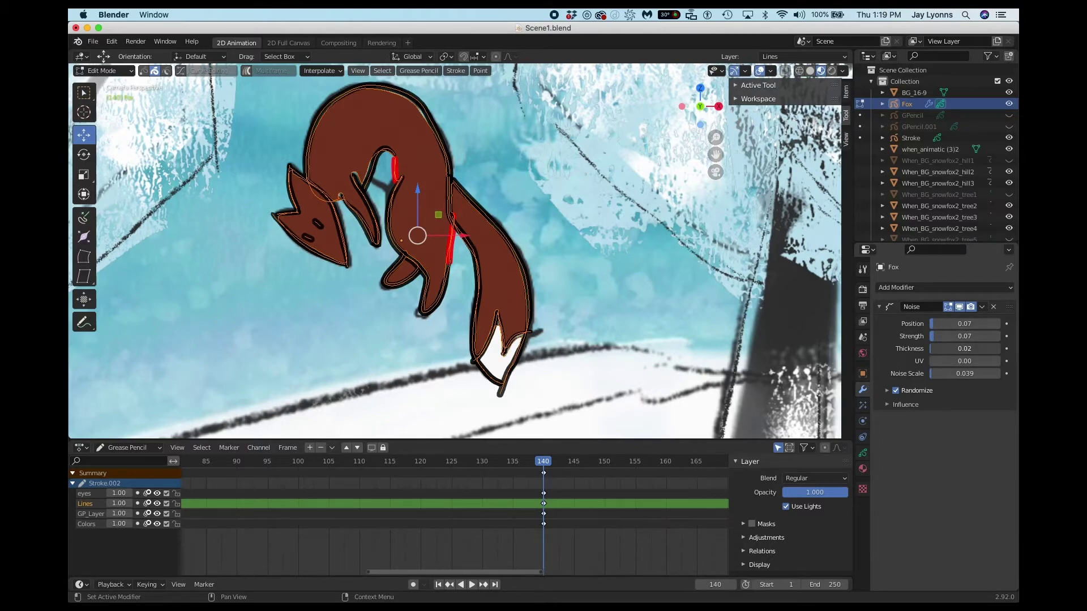
key("space")
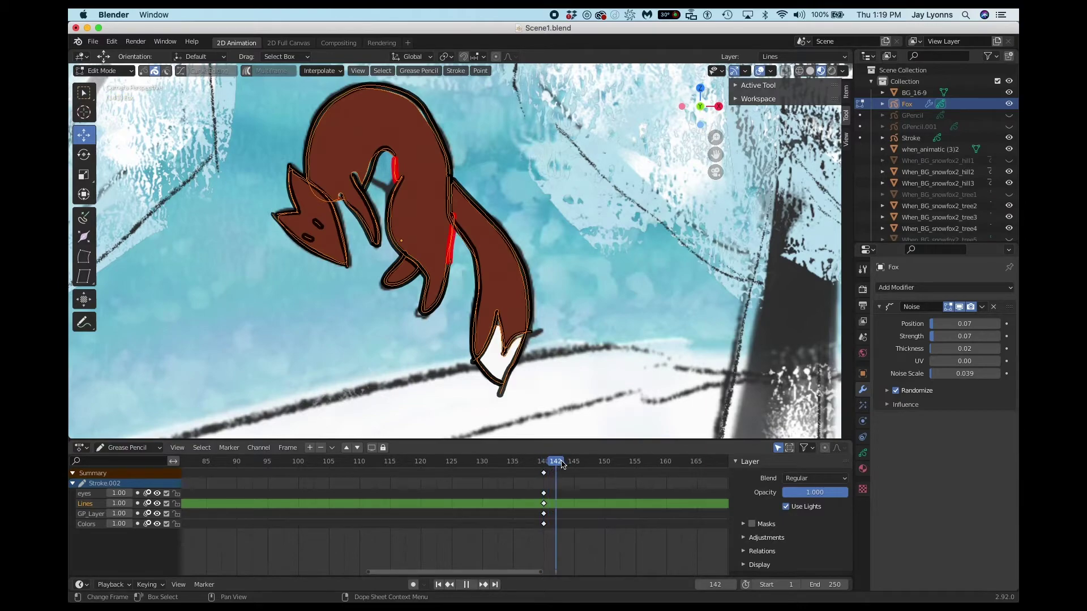
left_click_drag(563, 464, 617, 463)
key("Escape")
key("Tab")
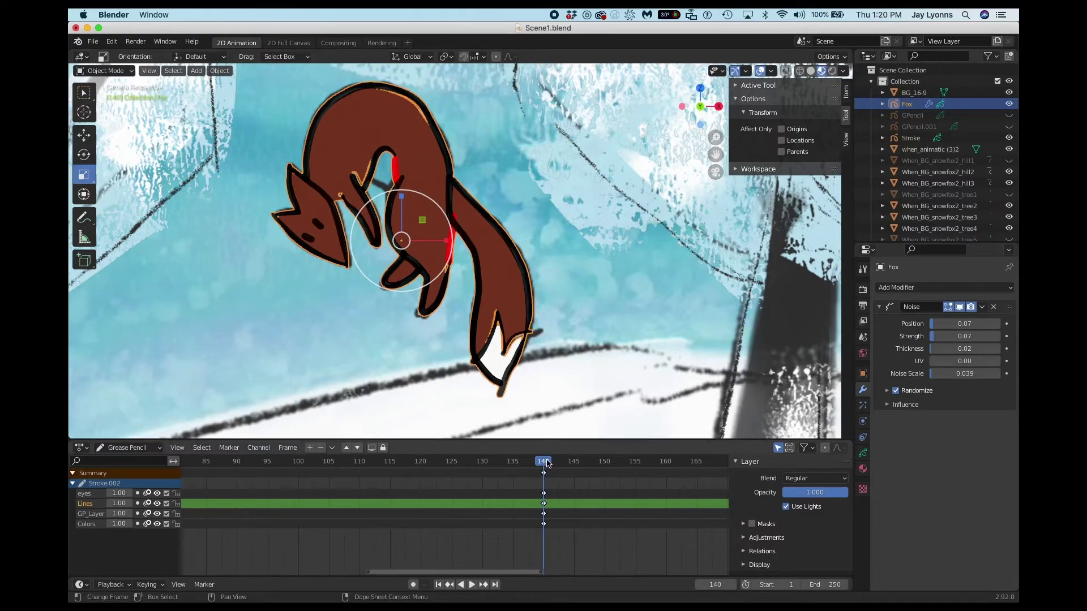
Play the fox animation from frame 140 in Object Mode to preview the subtle line wobble
key("space")
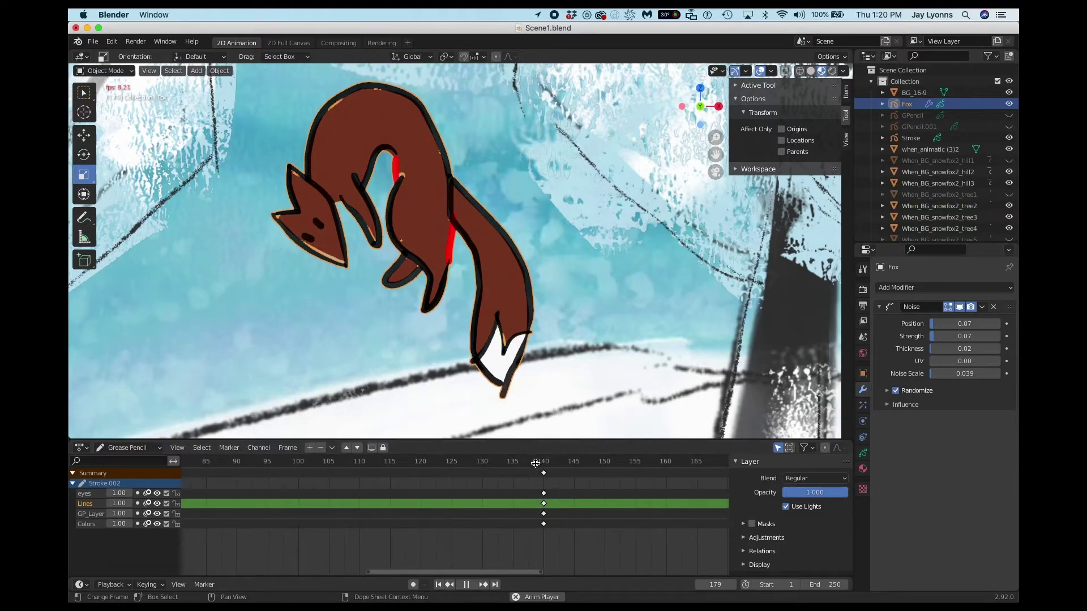
key("space")
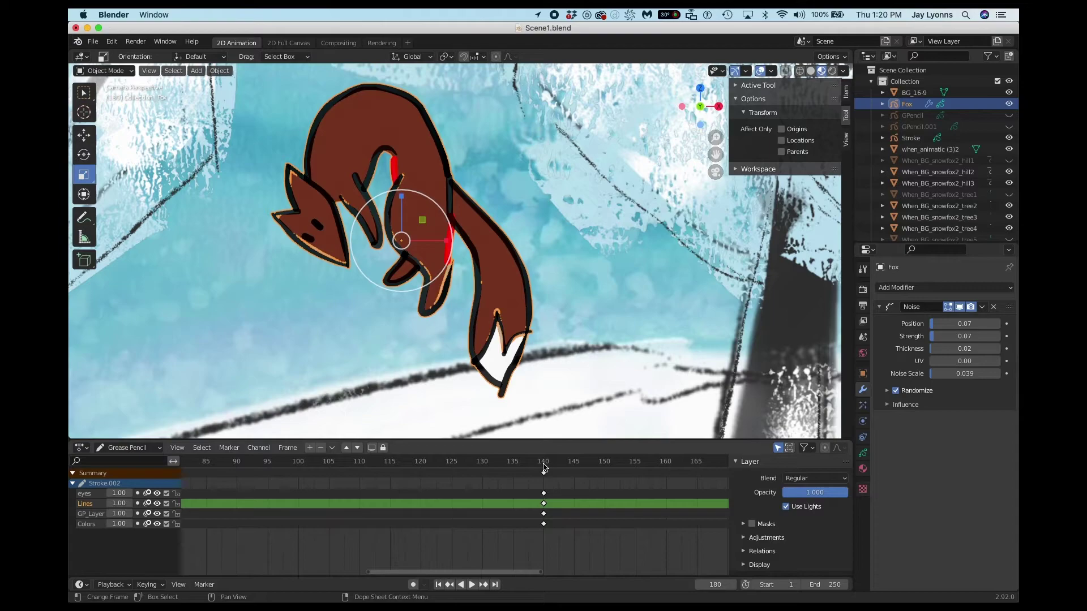
left_click(545, 467)
key("space")
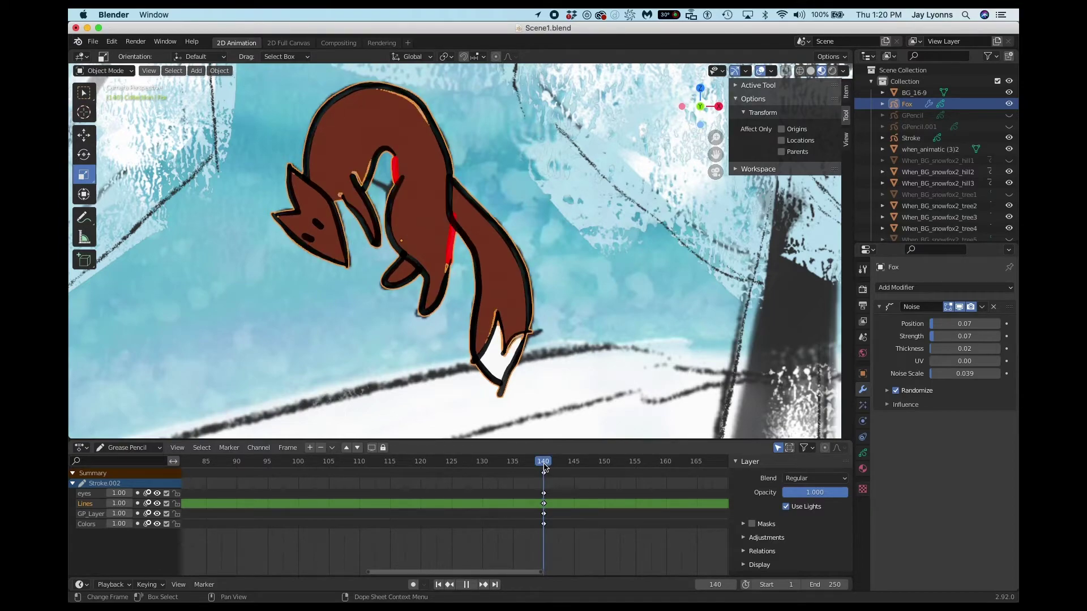
key("space")
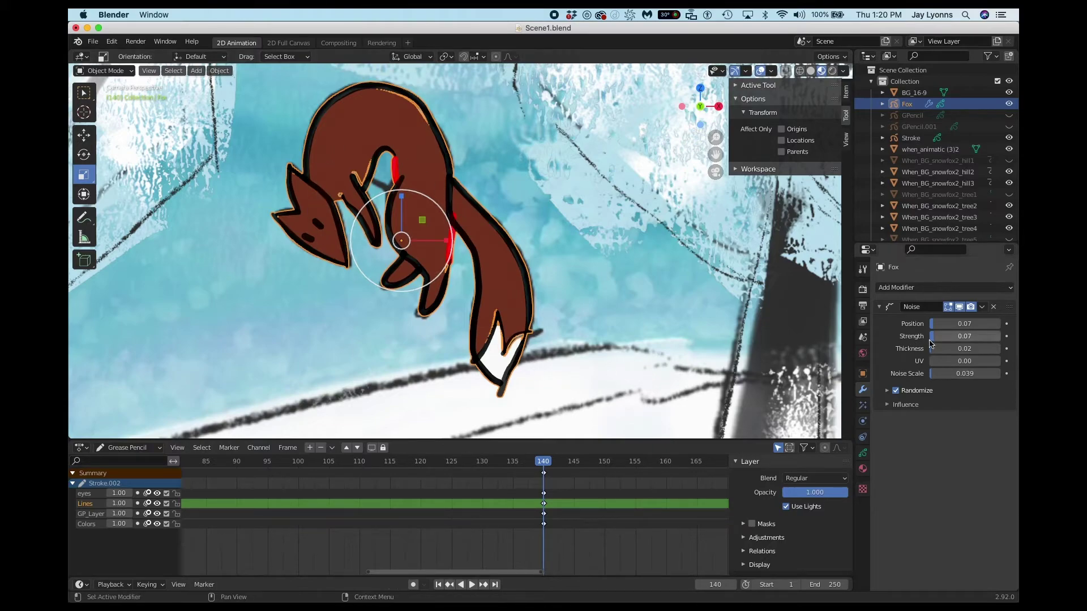
Remove the fox's Noise modifier and lock the Colors layer
left_click(995, 308)
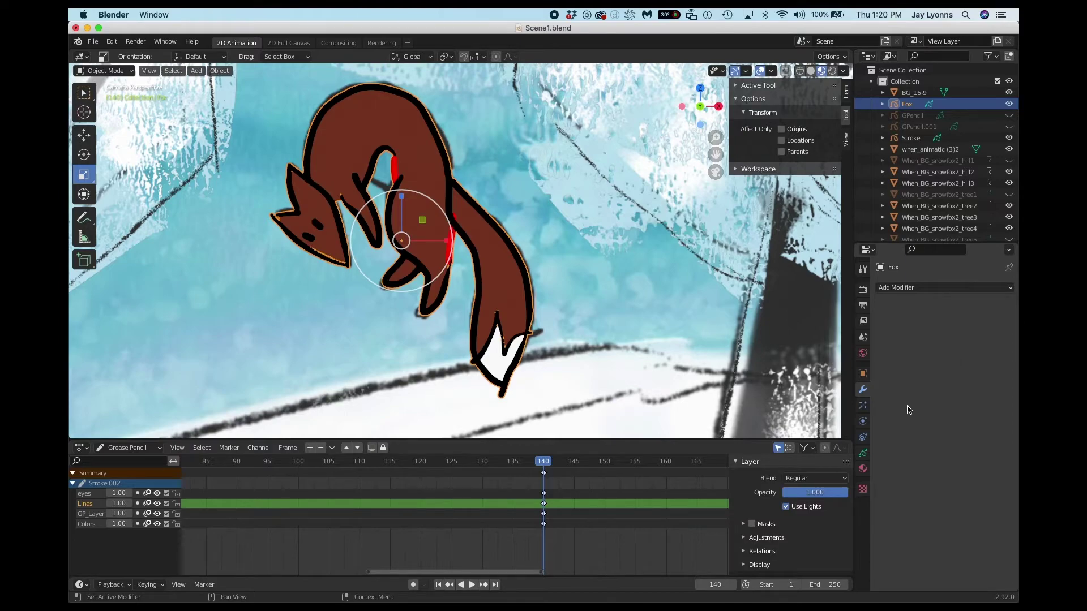
left_click(863, 454)
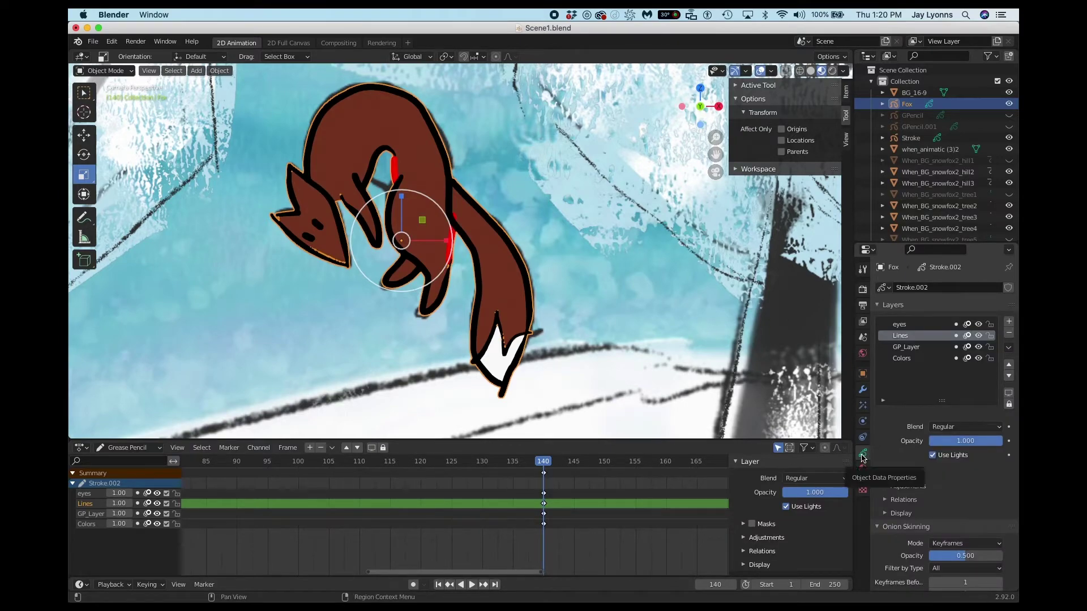
left_click(990, 358)
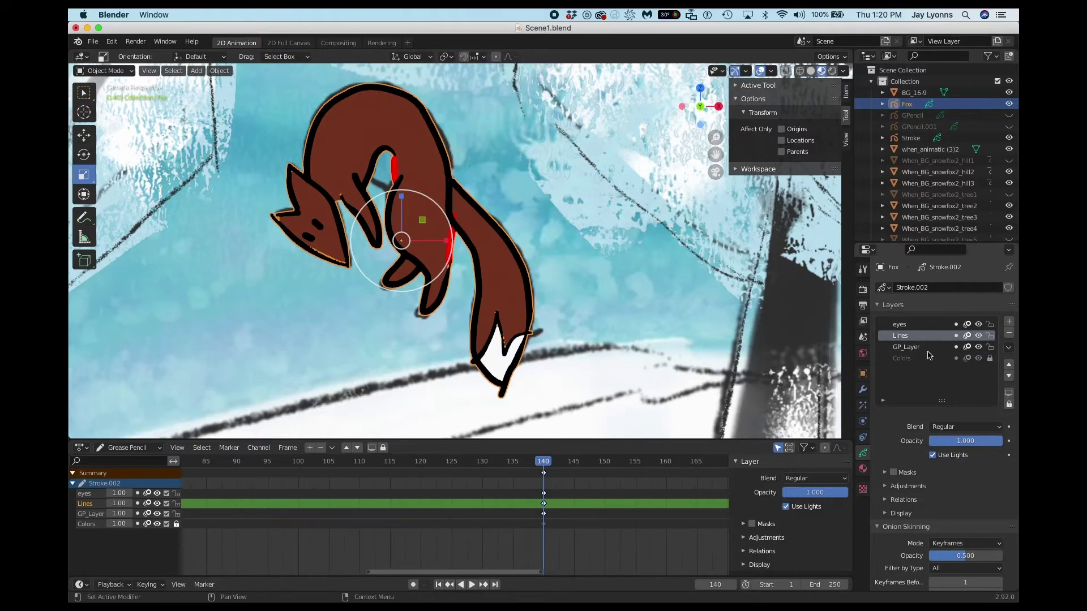
Add a replacement Deform > Noise modifier to the fox
left_click(863, 390)
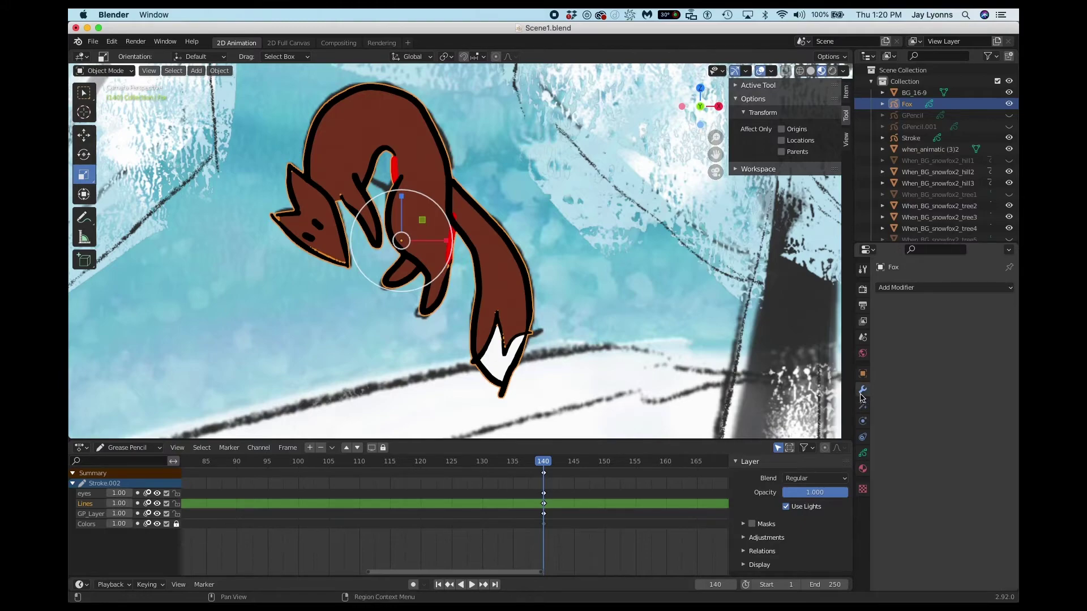
left_click(930, 288)
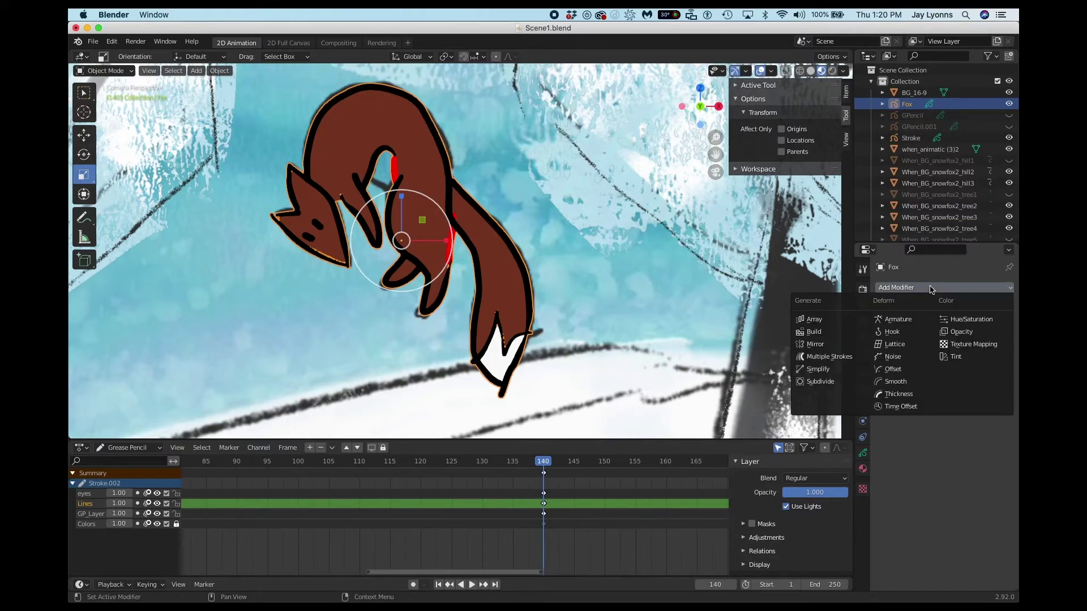
left_click(894, 358)
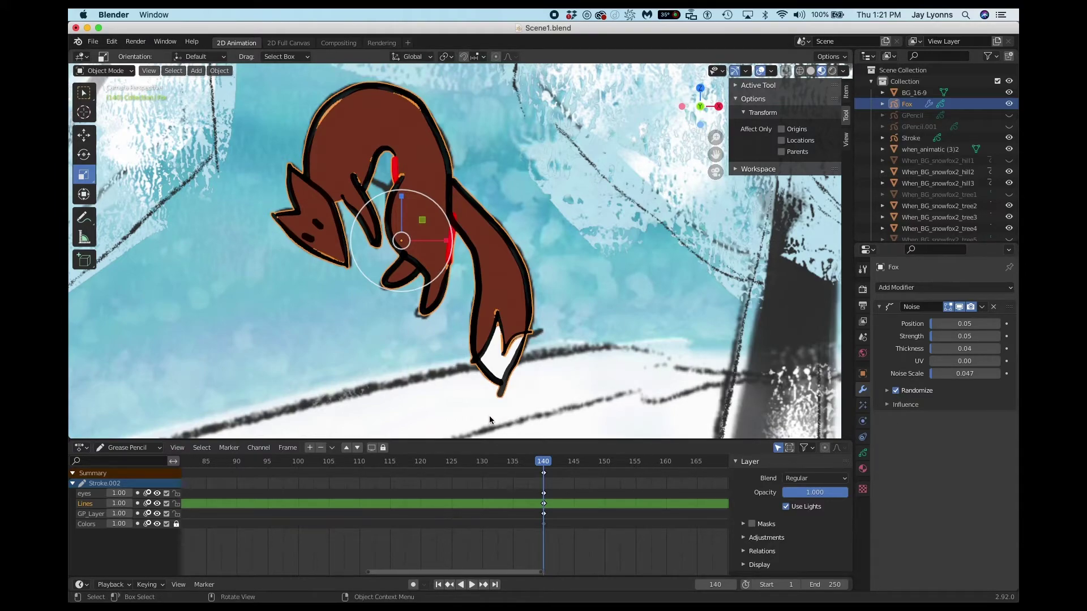
Play the animation from frame 140 to preview the jittery outlines
key("space")
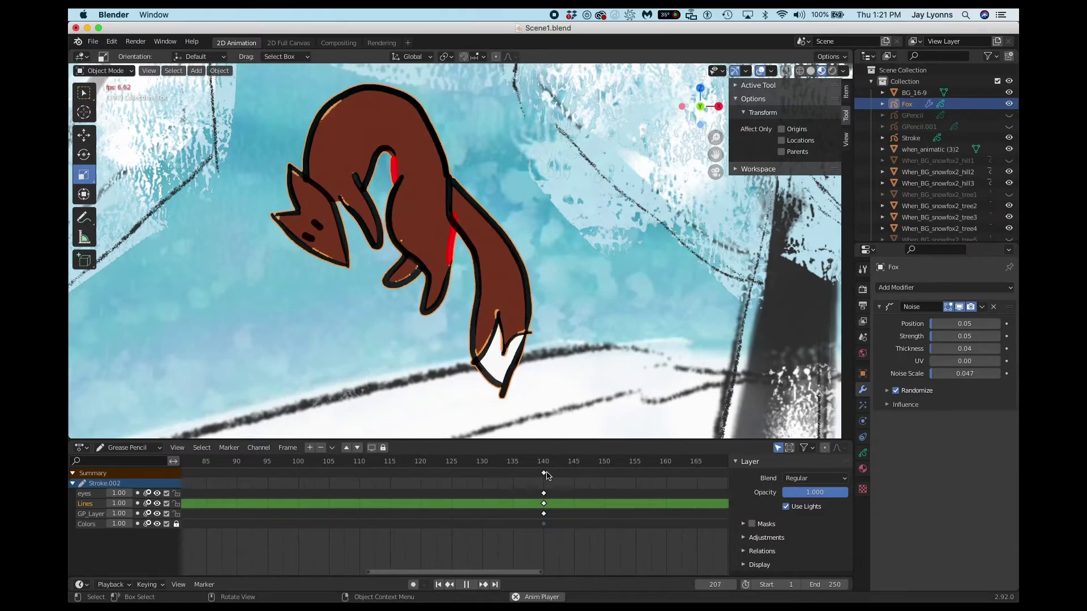
left_click(543, 466)
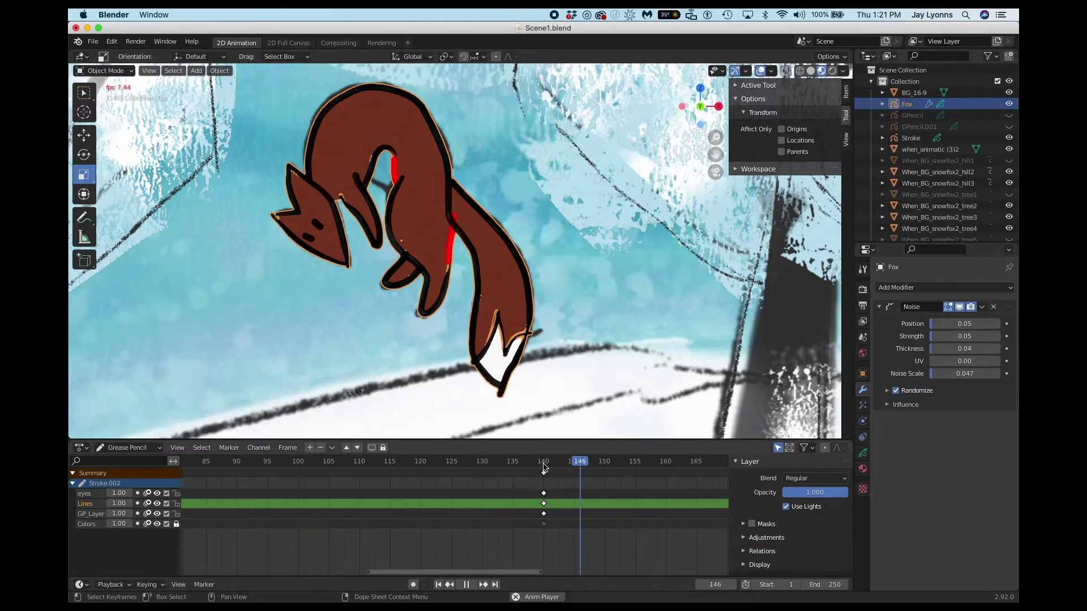
key("space")
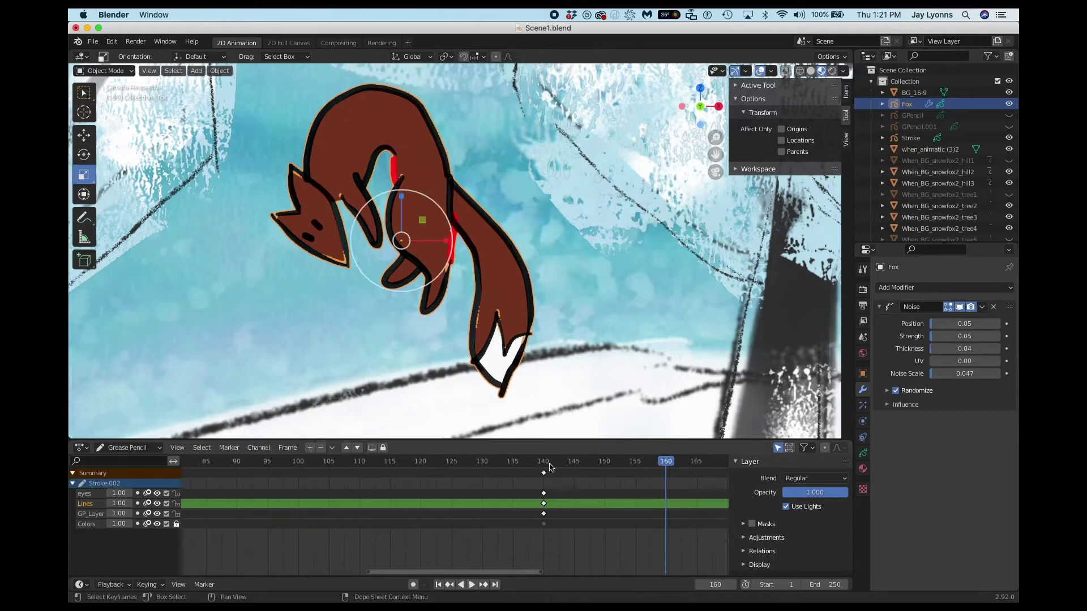
left_click(544, 465)
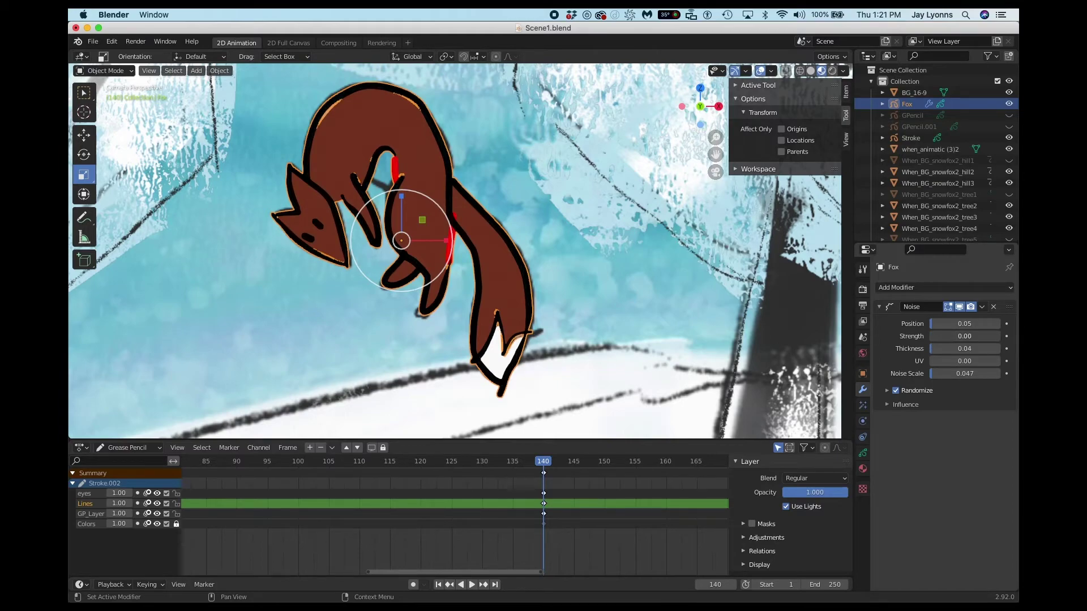
Zero the Noise Position and retune the Strength value
key("BackSpace")
key("BackSpace")
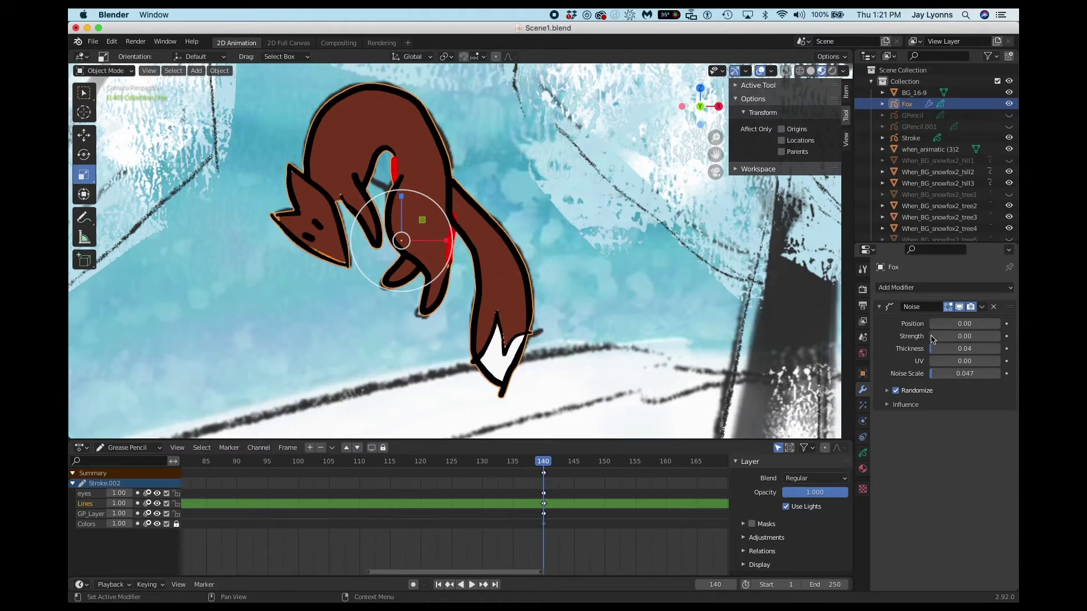
left_click_drag(964, 336, 985, 336)
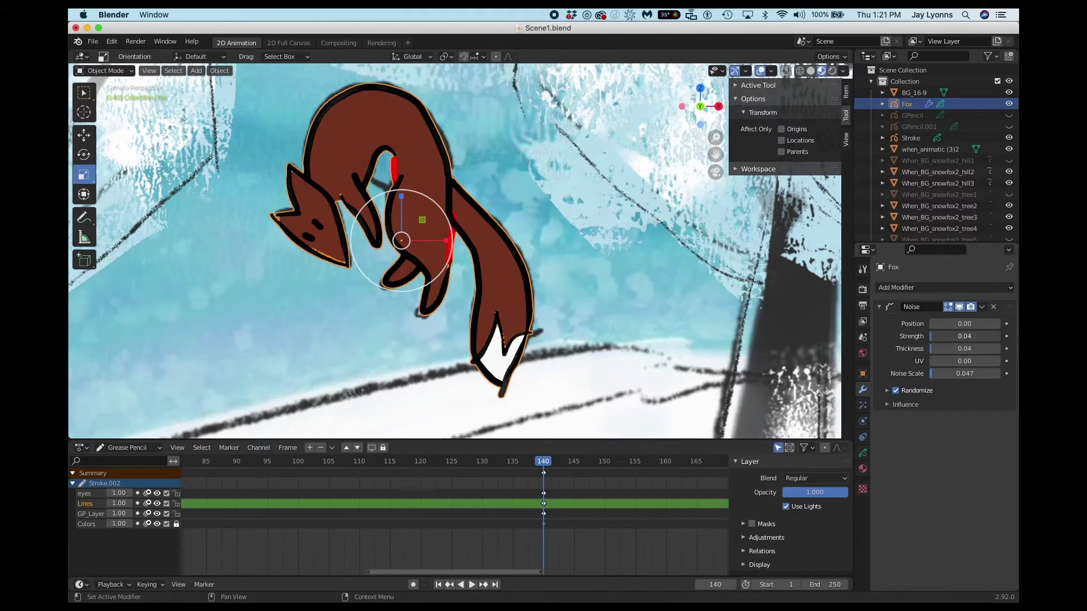
left_click(933, 326)
key("Return")
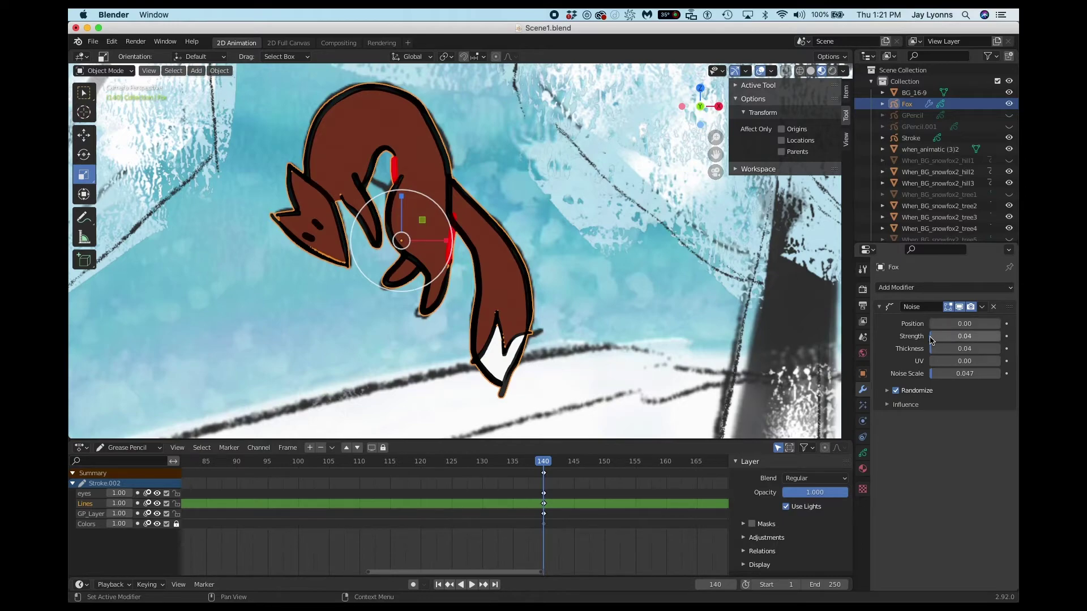
left_click_drag(965, 337, 973, 336)
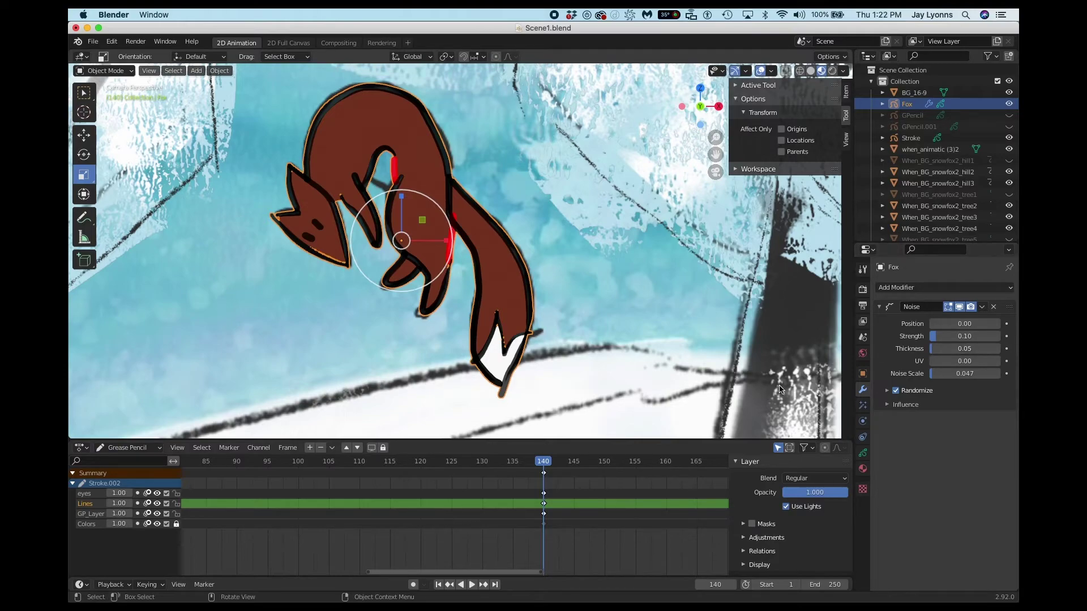
Replay the animation repeatedly from frame 140 to check the thickness wobble
key("space")
key("space")
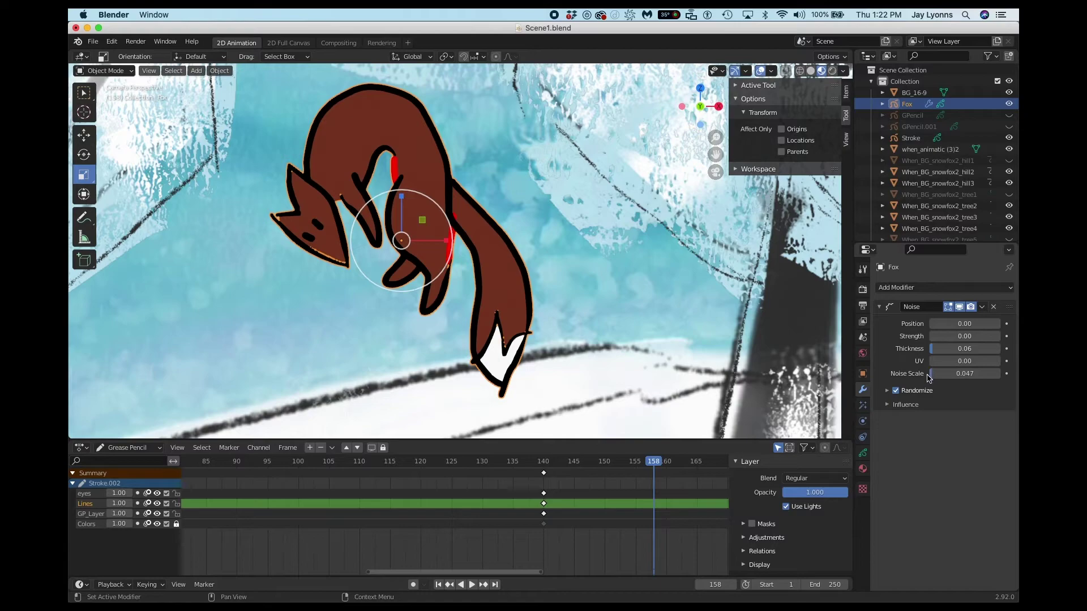
key("space")
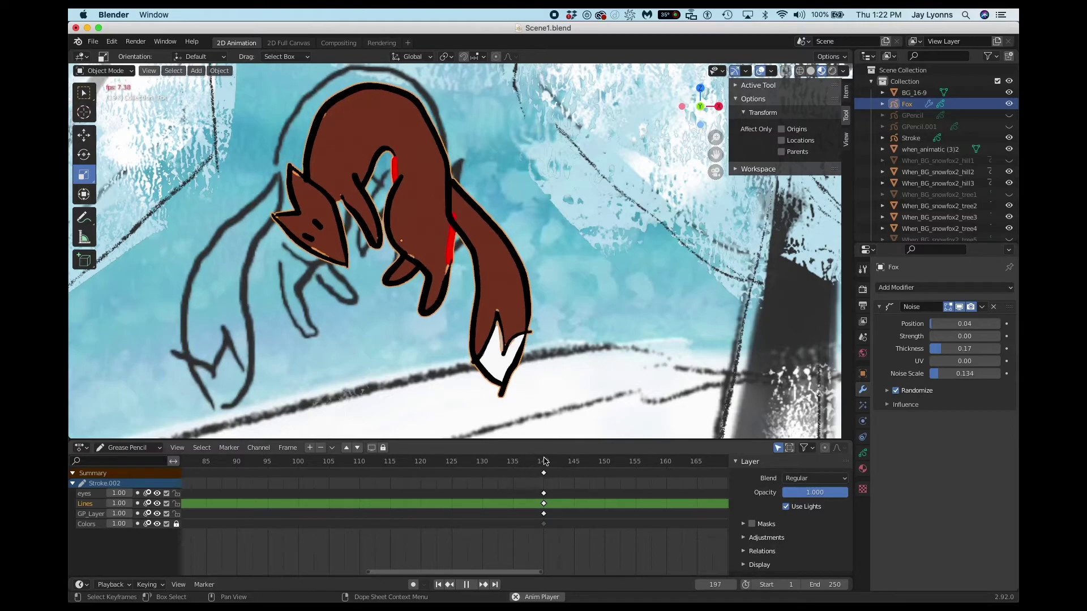
left_click(544, 463)
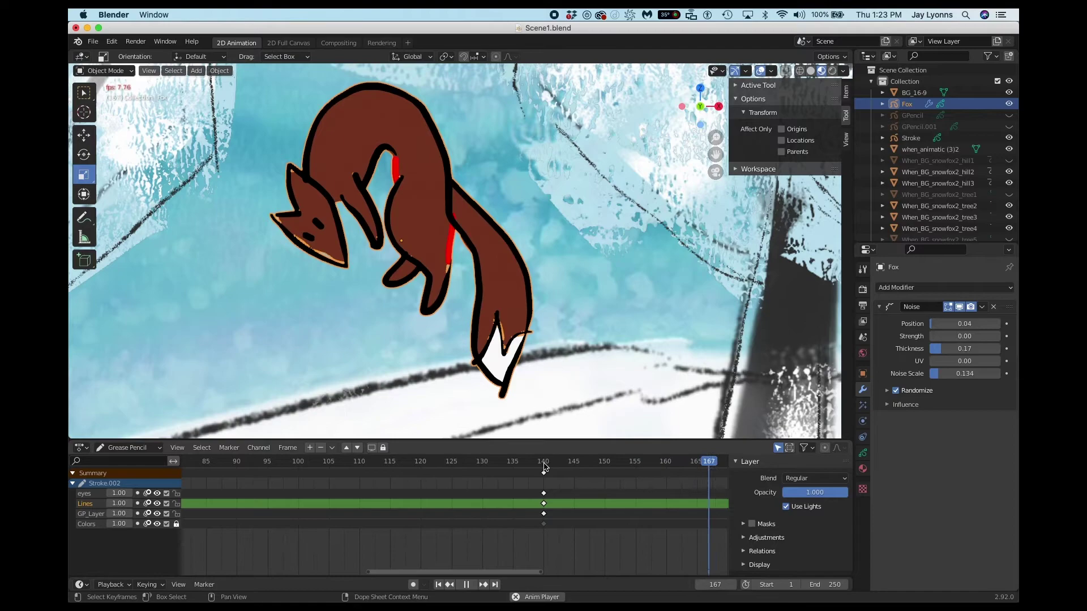
left_click(544, 464)
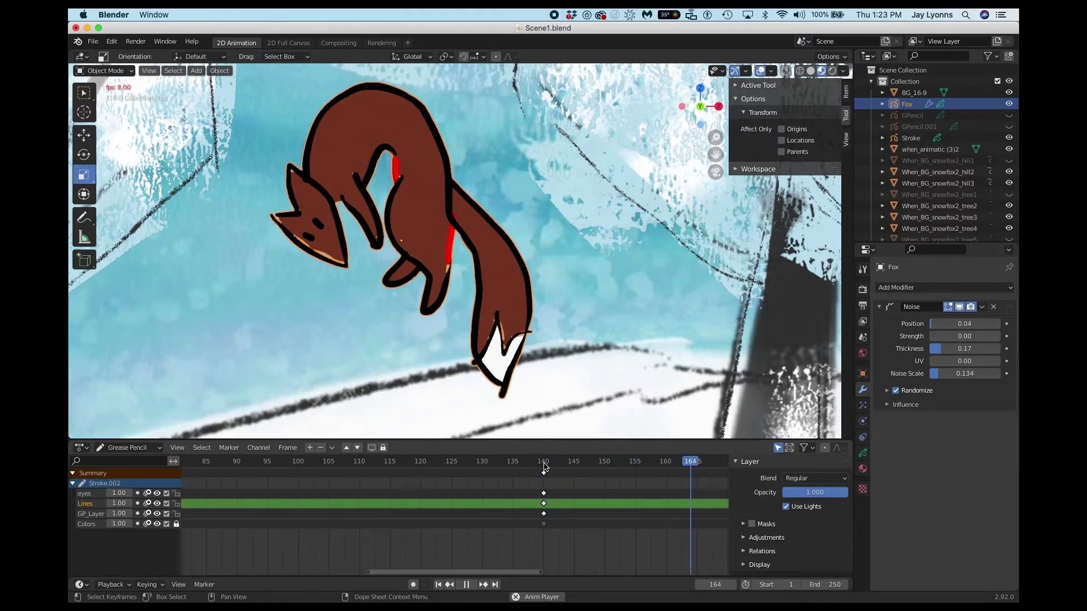
left_click(544, 464)
left_click(543, 464)
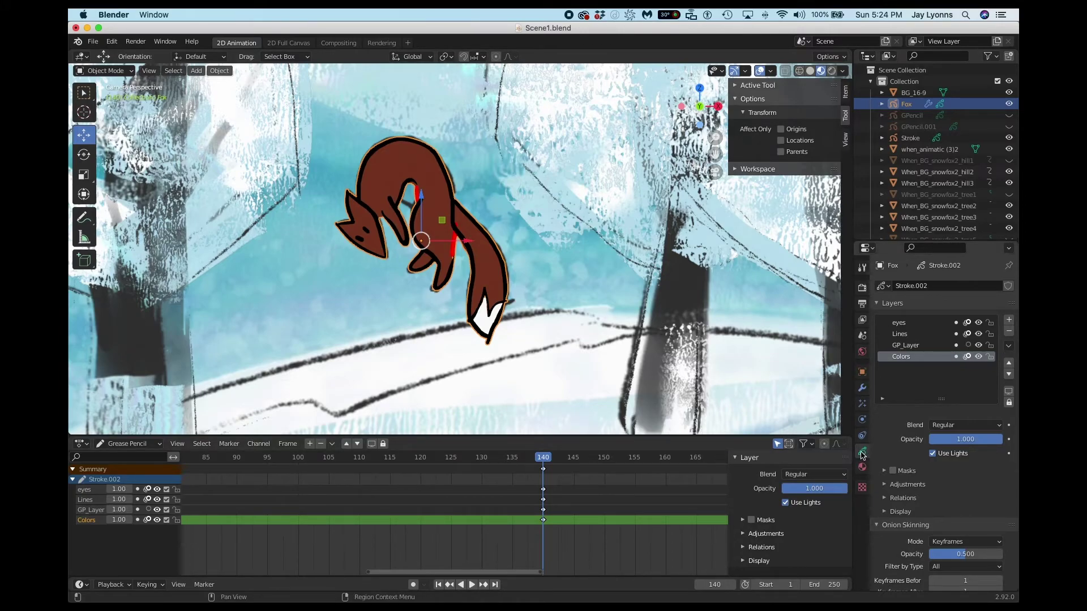
Hide GP_Layer, toggling its visibility once to compare
left_click(979, 346)
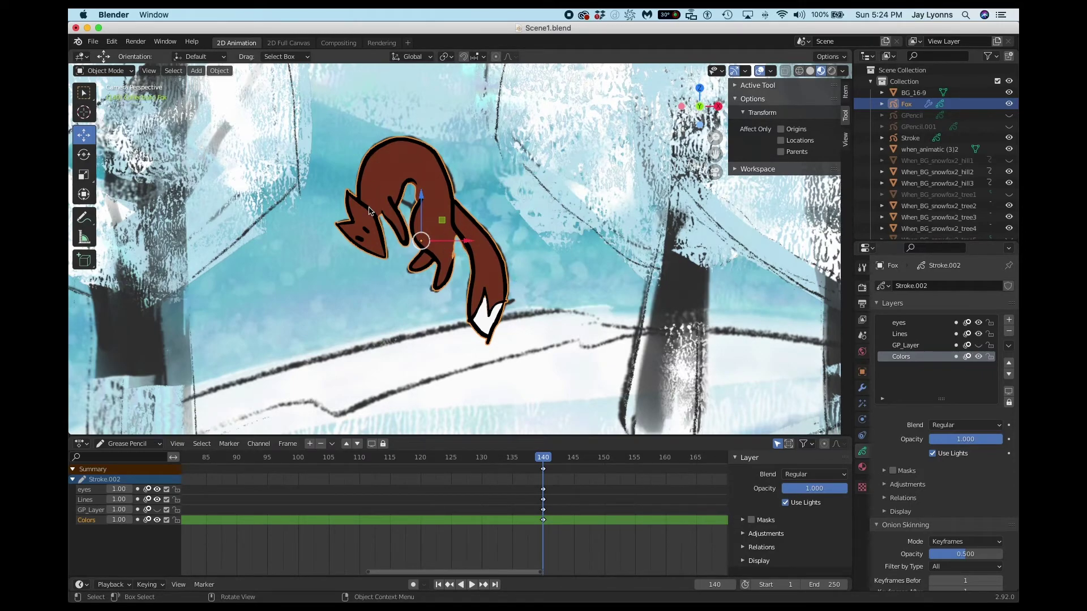
left_click(978, 347)
left_click(978, 347)
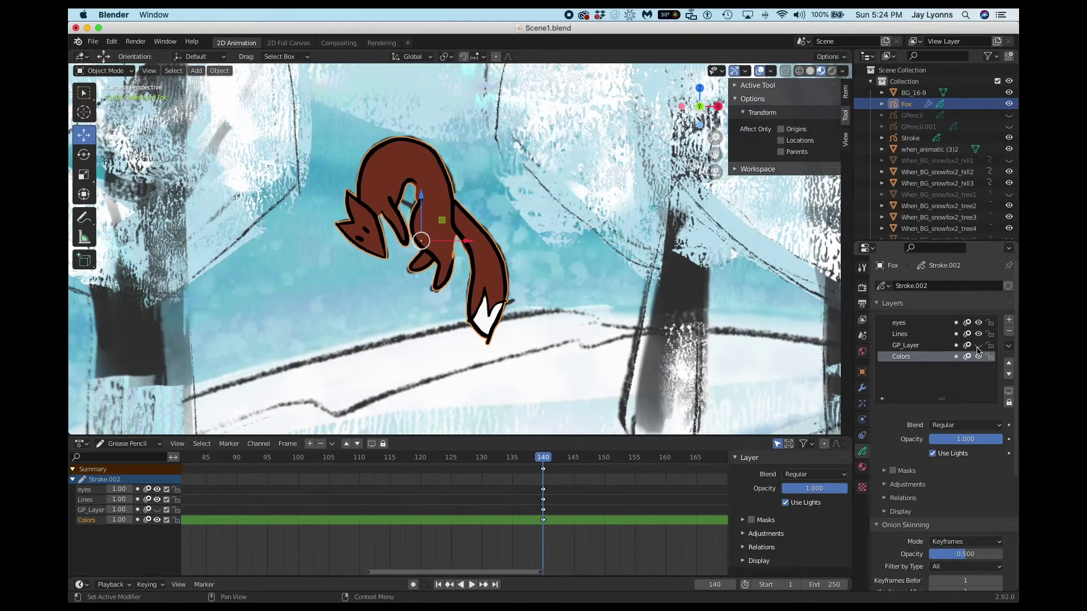
Toggle onion skinning off and back on for GP_Layer, Lines and eyes, then show the material
left_click(968, 346)
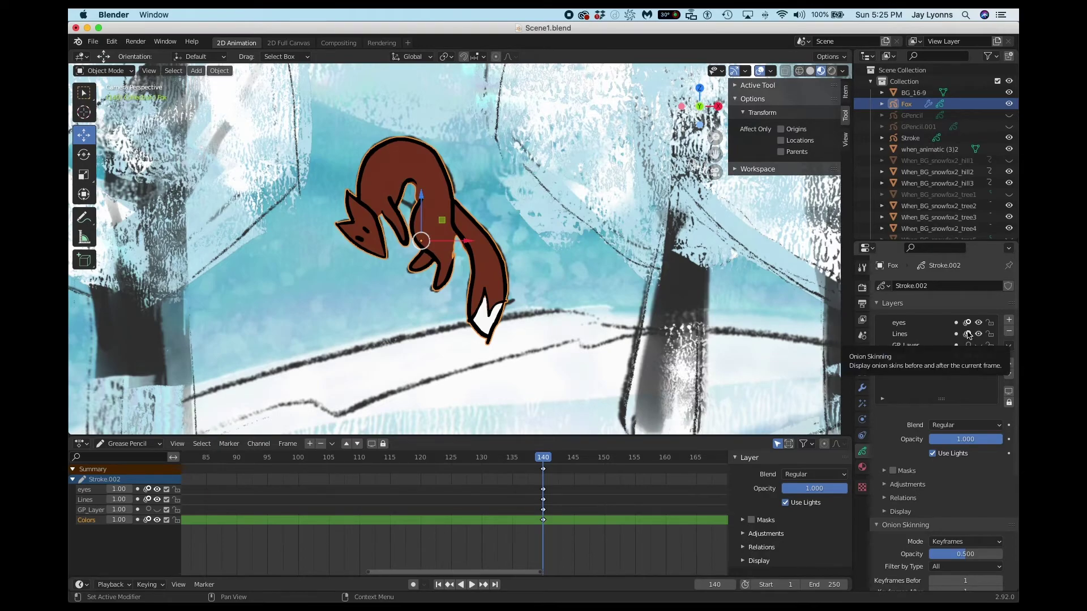
left_click(968, 335)
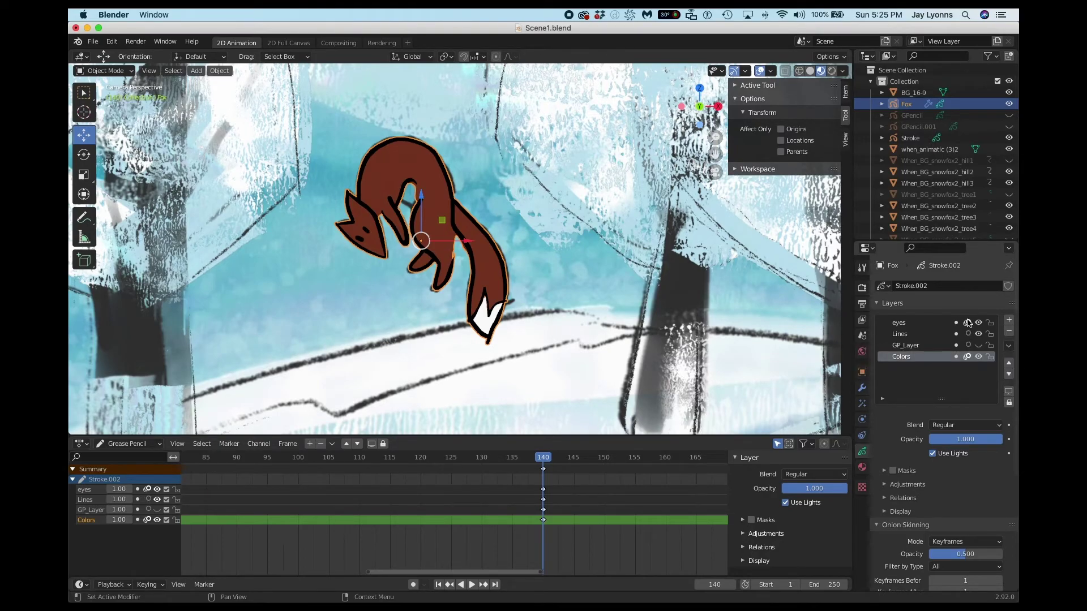
left_click(967, 324)
left_click(968, 335)
left_click(968, 346)
left_click(863, 469)
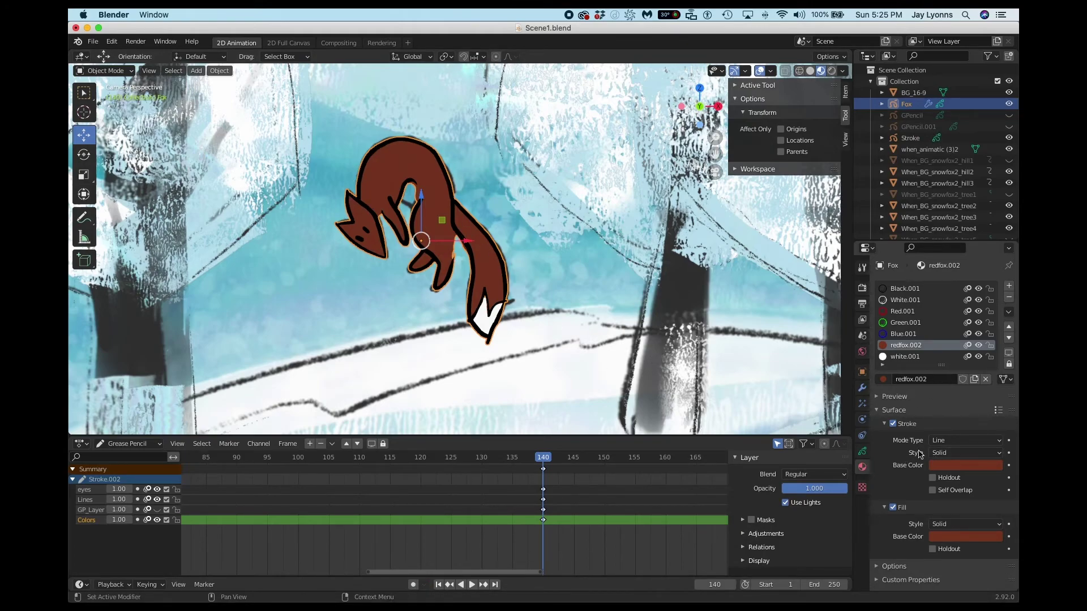
Toggle the redfox.002 Stroke off and on to compare, leaving it enabled
left_click(894, 424)
left_click(894, 424)
left_click(893, 425)
left_click(894, 424)
Eyedrop the Fill colour into the Stroke Base Color so stroke matches the reddish-brown fill
left_click(957, 466)
left_click(991, 413)
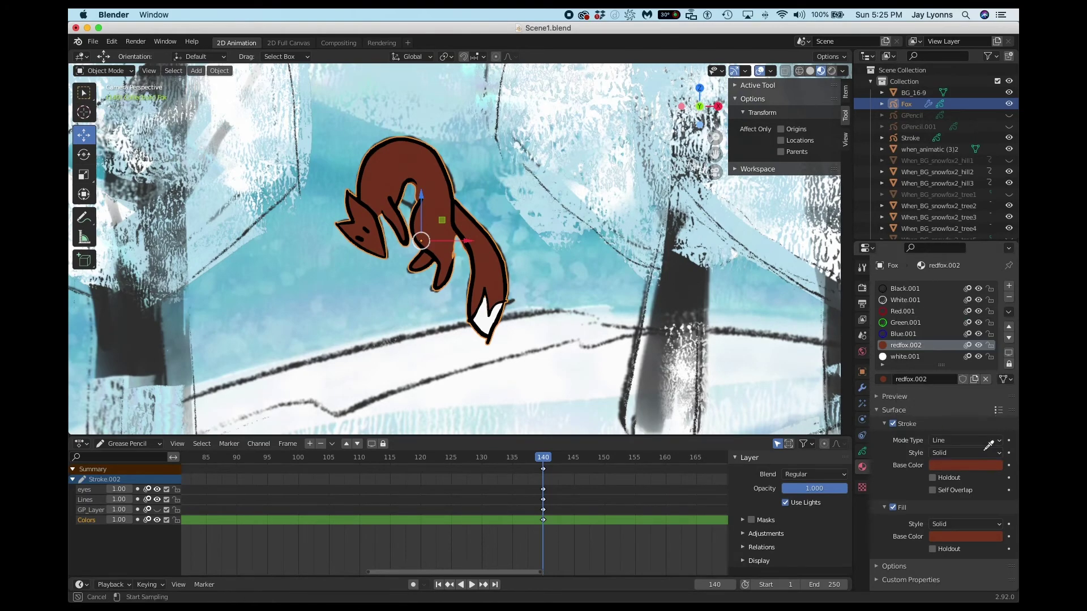
left_click(953, 539)
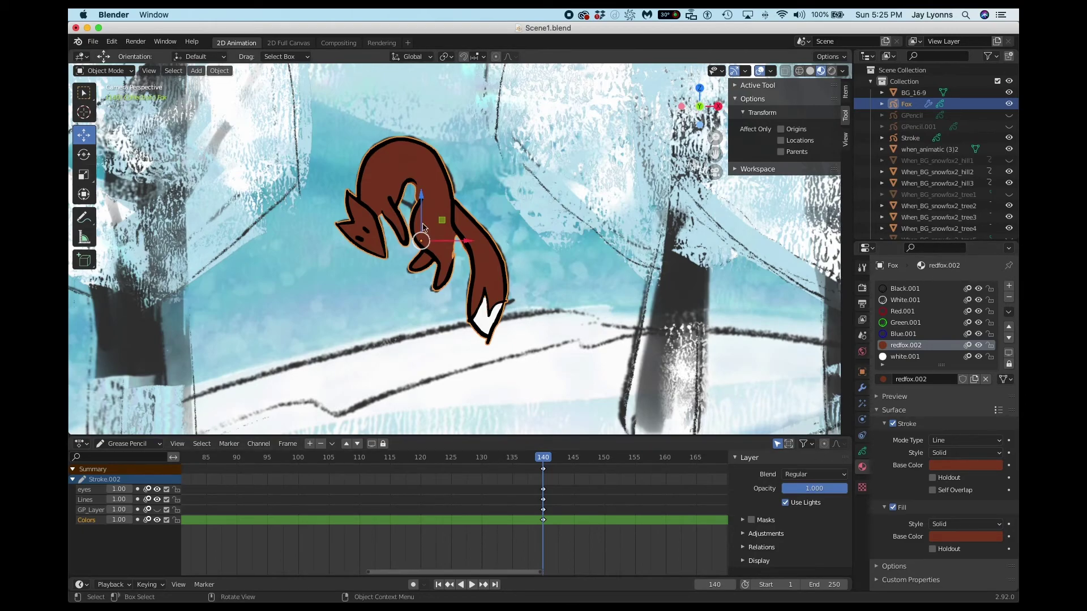
scroll(418, 188, "up", 1)
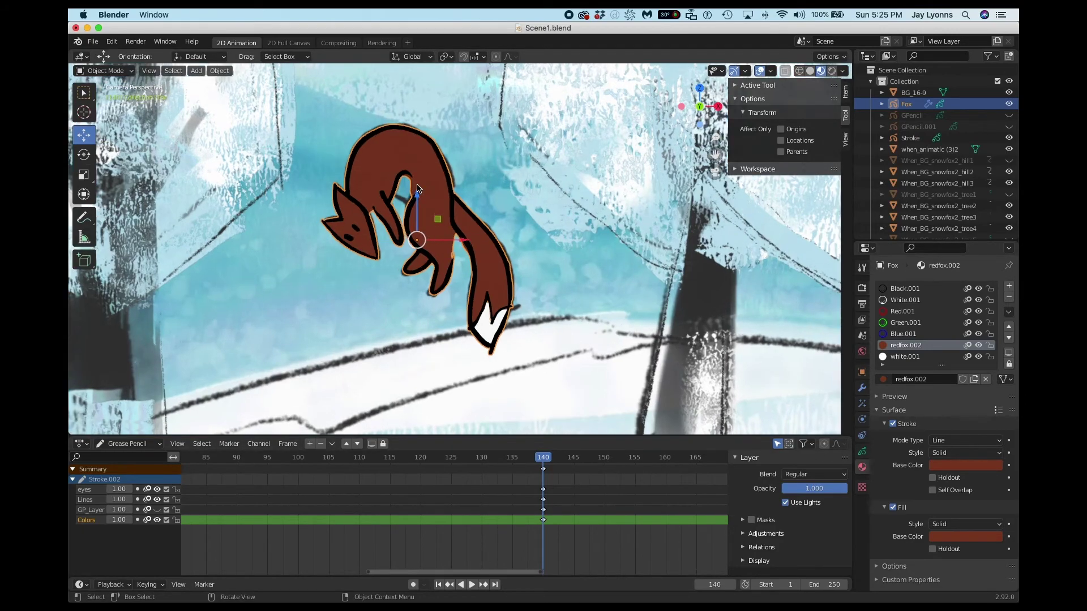
scroll(417, 188, "up", 1)
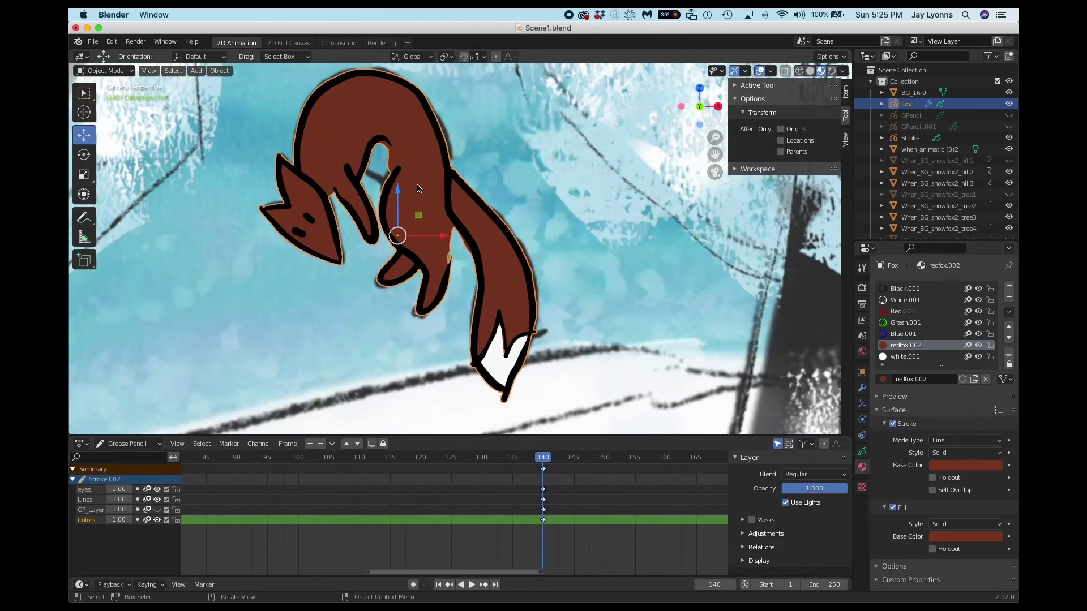
key("KP_0")
key("KP_0")
Deselect the fox by clicking the empty background
left_click(105, 70)
key("Escape")
left_click(570, 179)
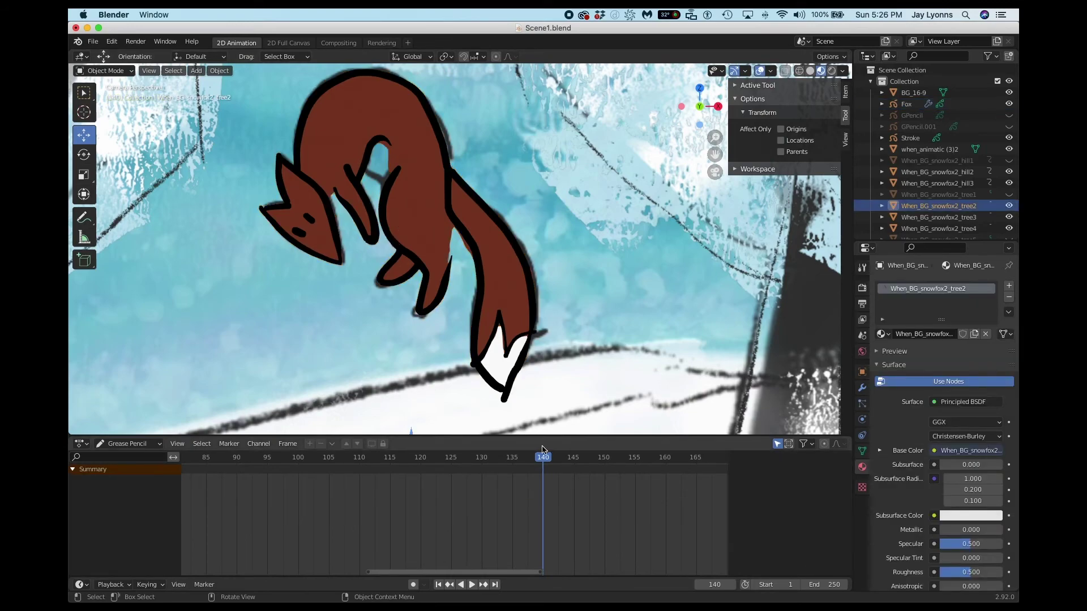
Play the animation repeatedly from frame 140 to preview the wobbling lines
key("space")
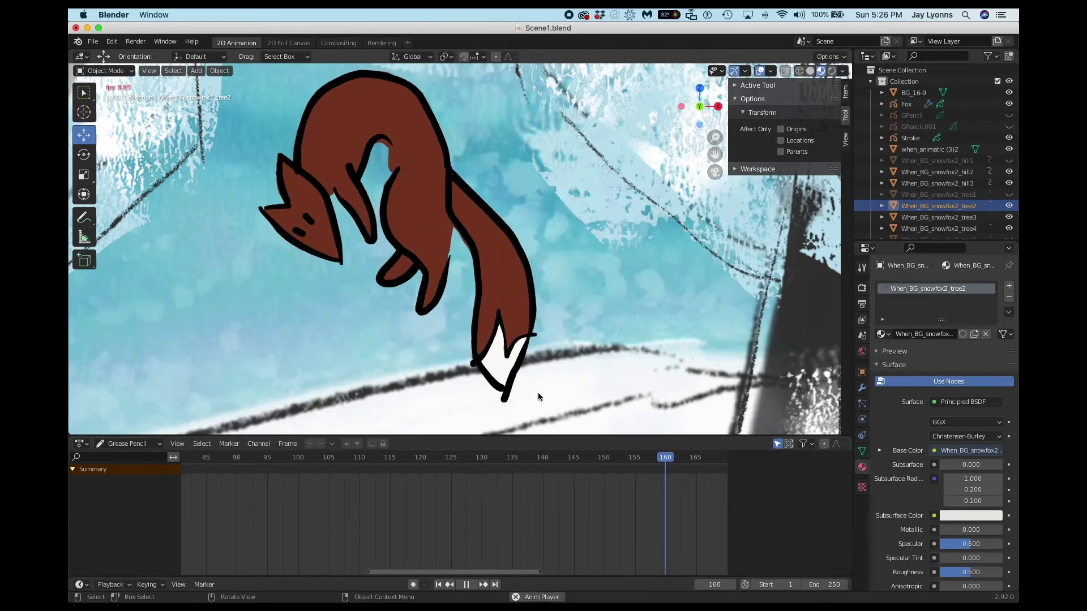
key("space")
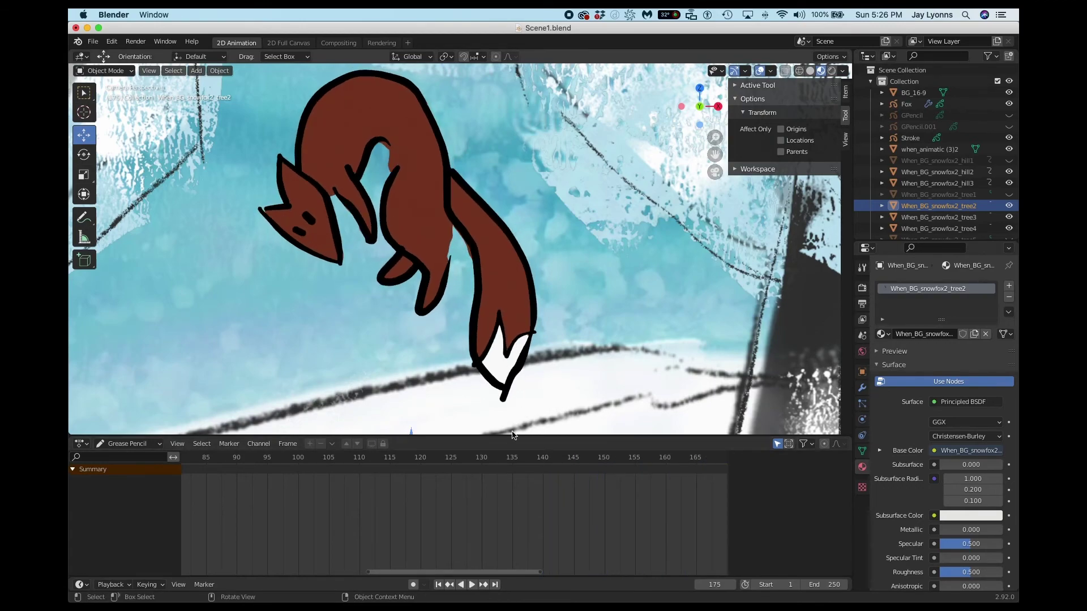
left_click(542, 460)
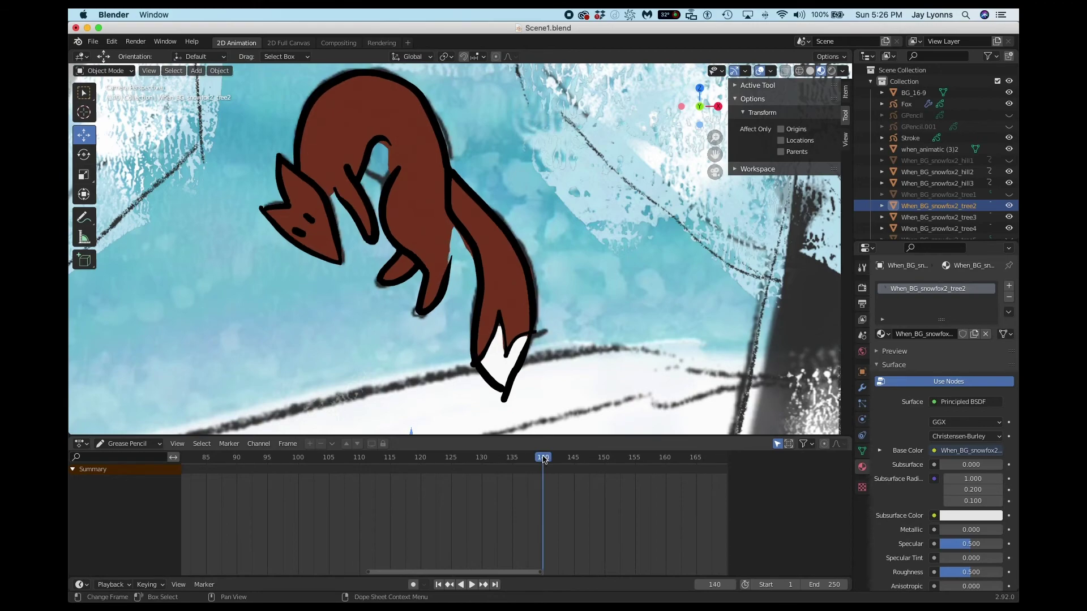
key("space")
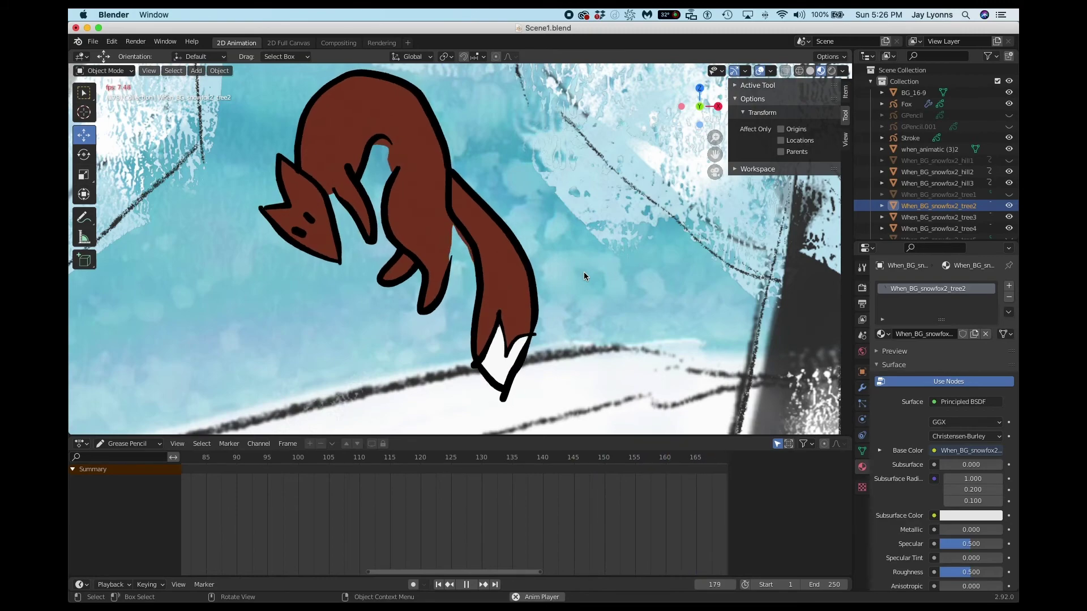
key("space")
left_click(545, 461)
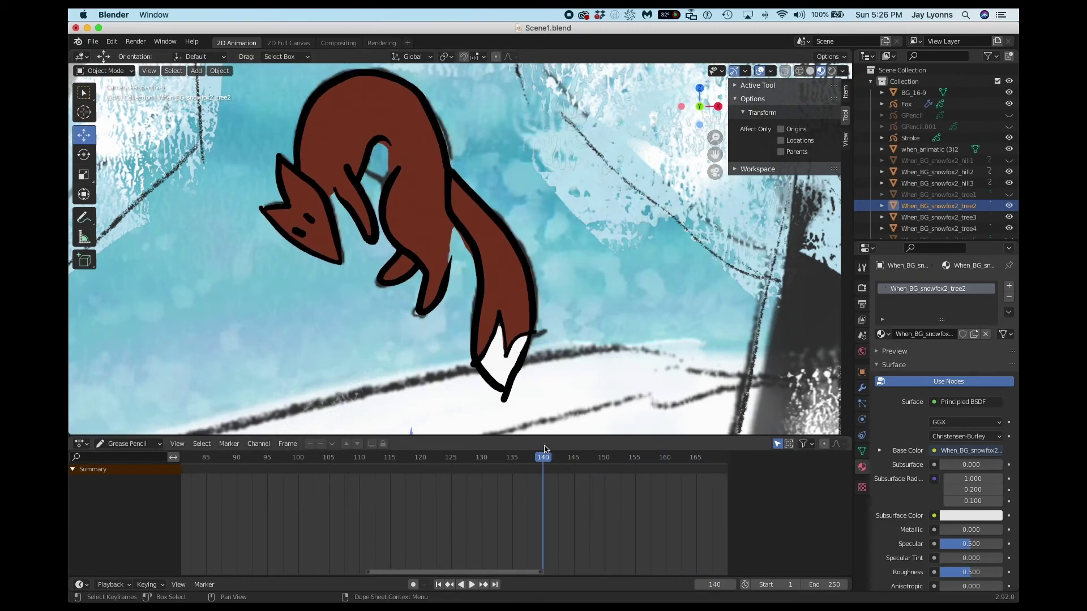
key("space")
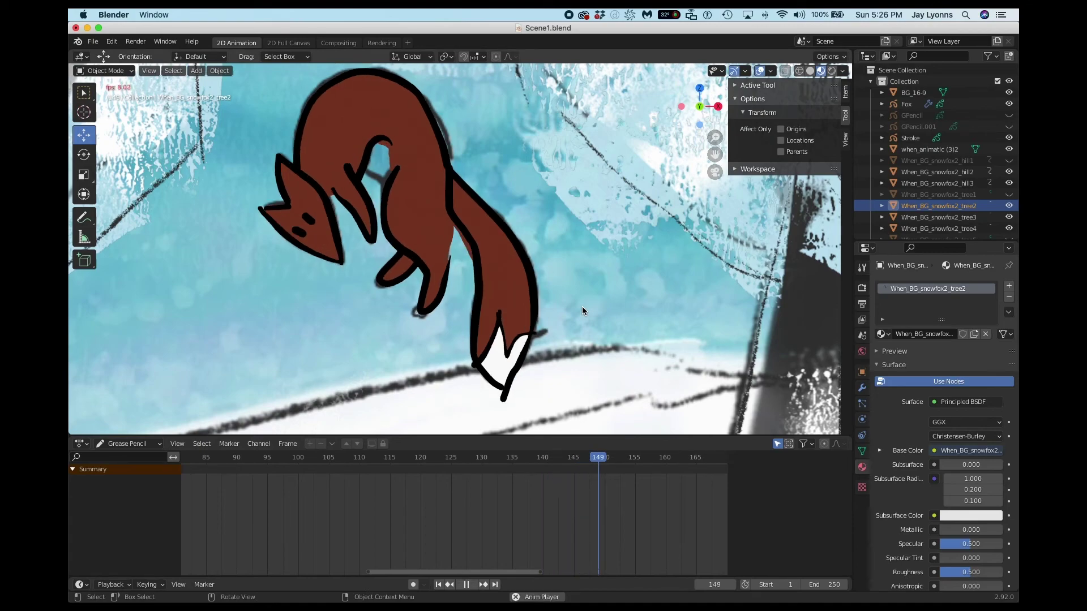